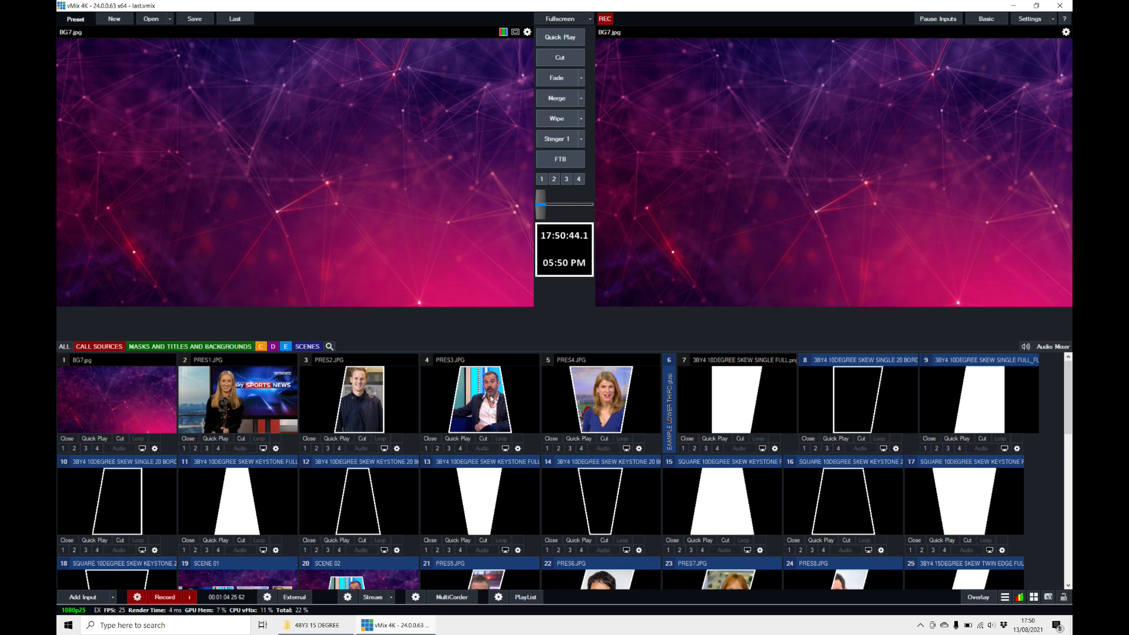
Step: Compare the framed presenter shots PRES2.JPG, PRES3.JPG and PRES4.JPG by loading each one into the preview
left_click(380, 406)
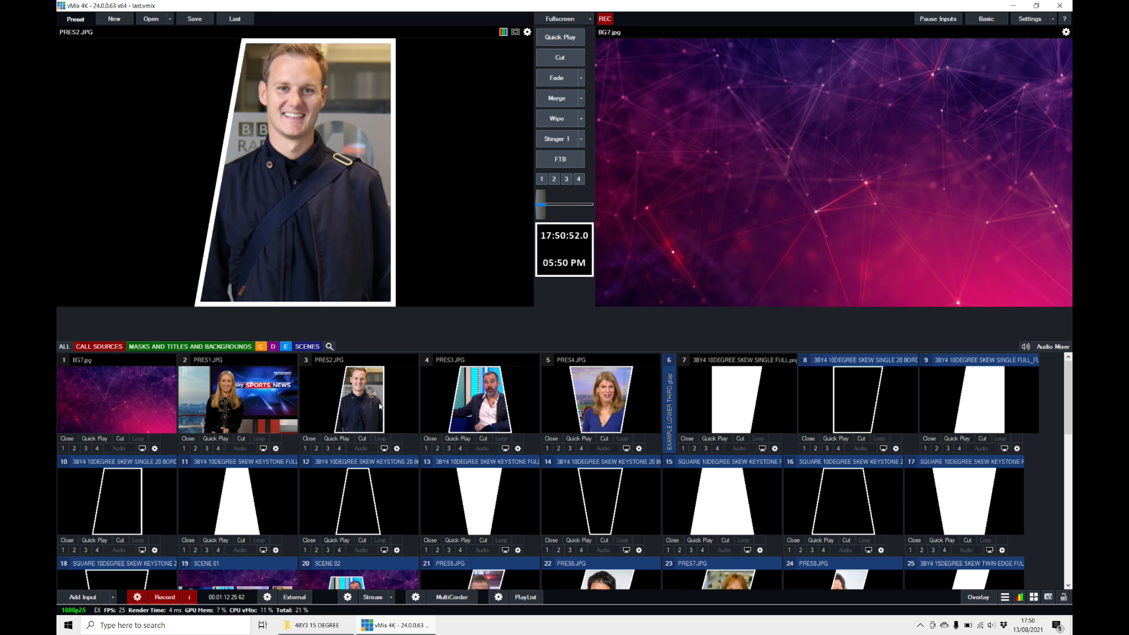
left_click(474, 398)
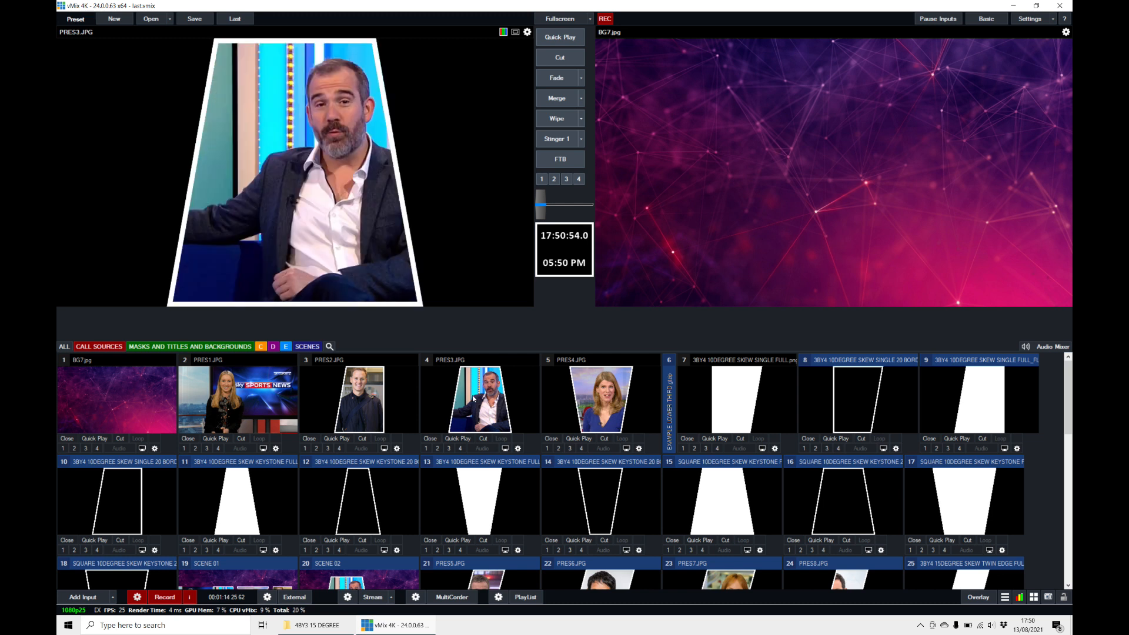
left_click(381, 406)
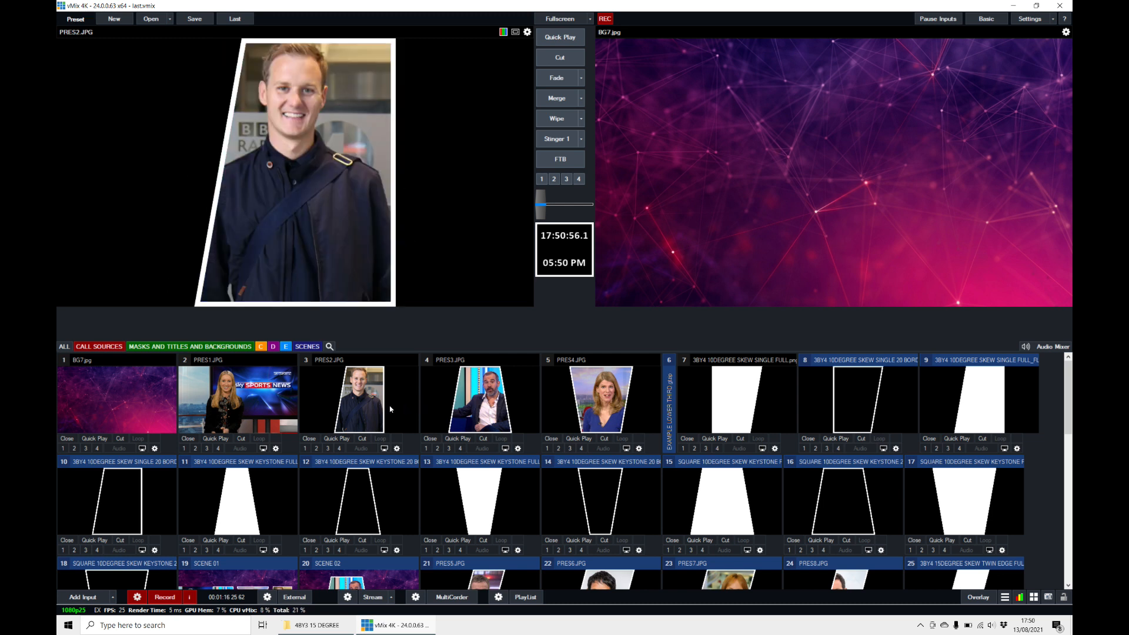
left_click(470, 401)
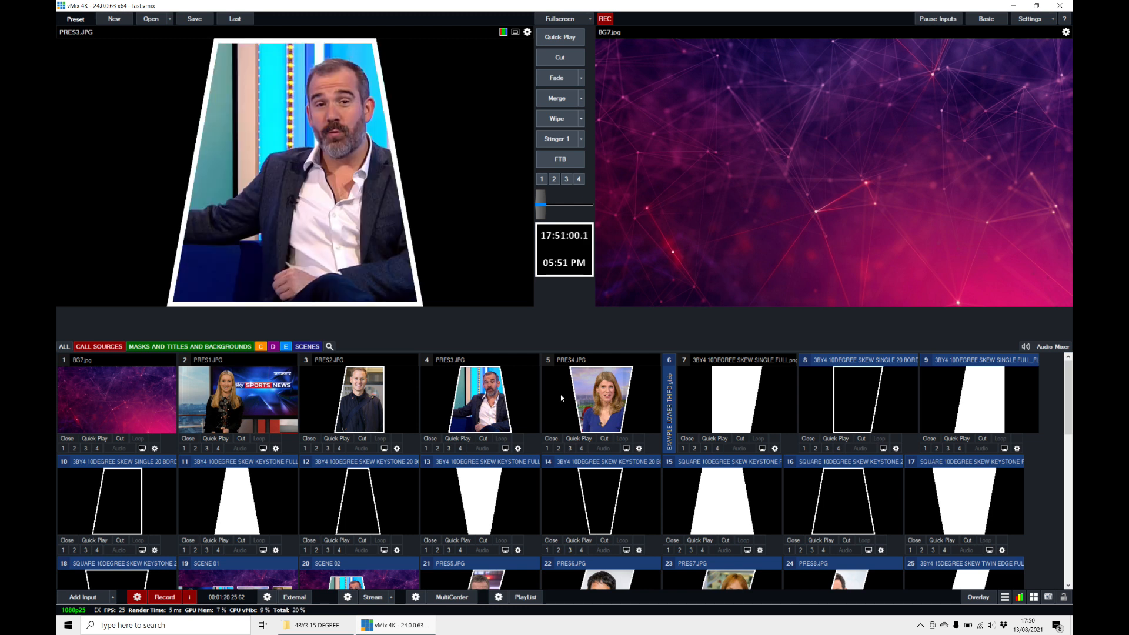
left_click(598, 391)
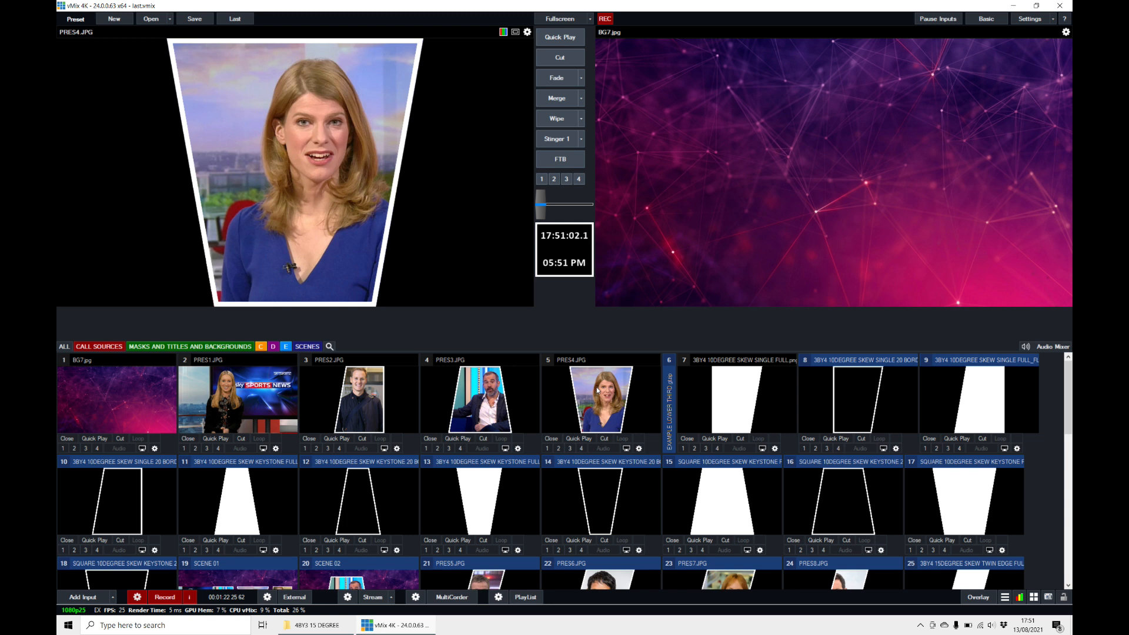
left_click(380, 405)
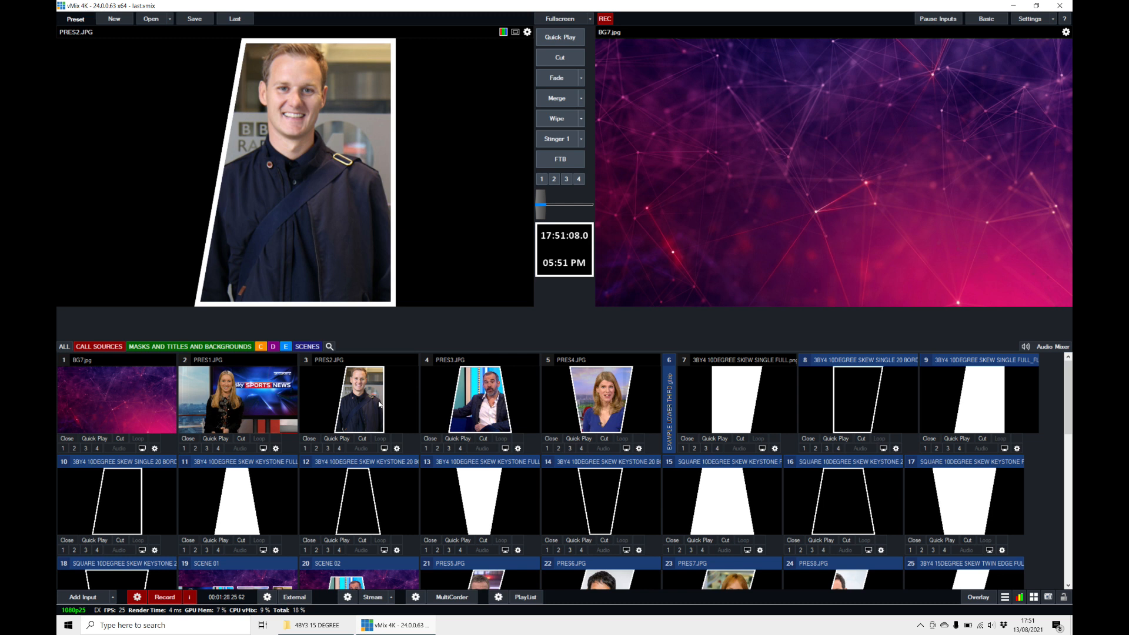
left_click(478, 406)
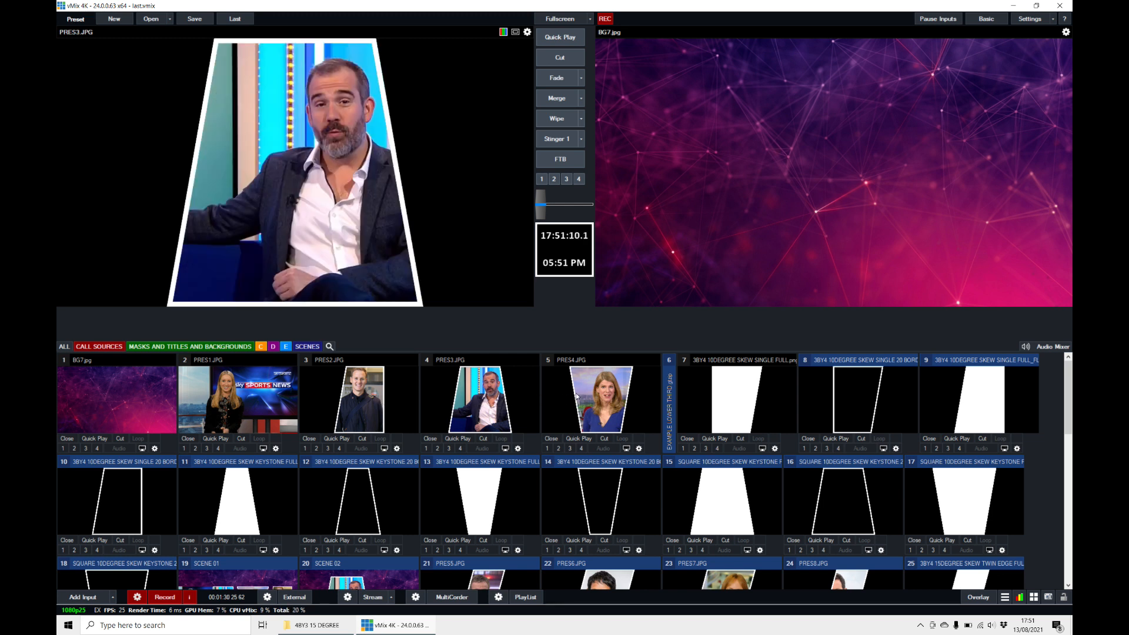
left_click(594, 397)
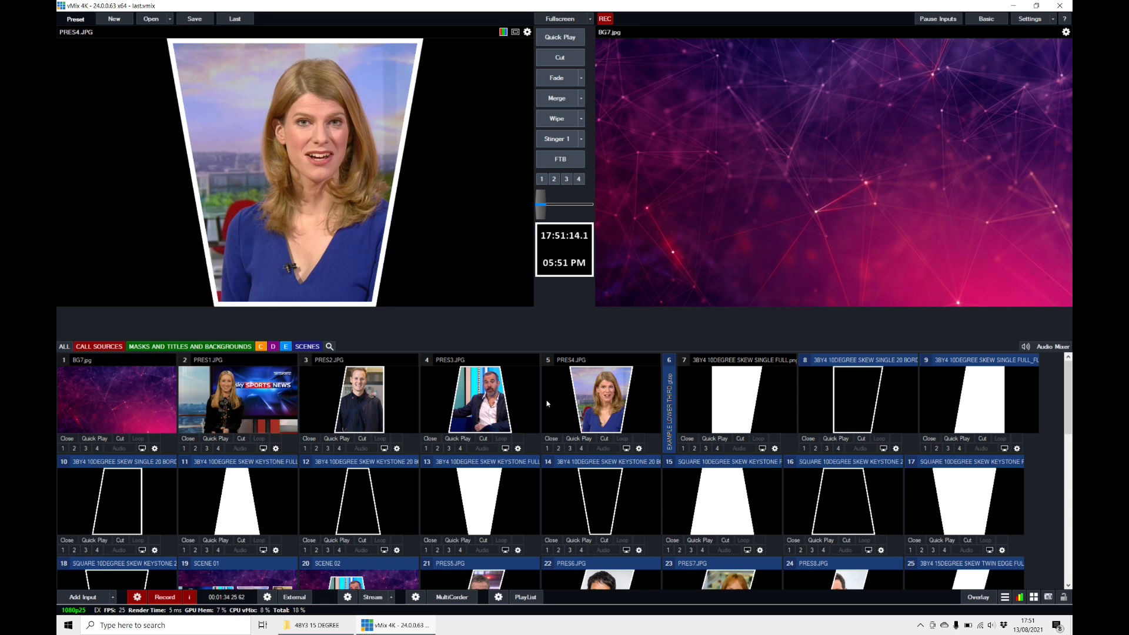
left_click(387, 404)
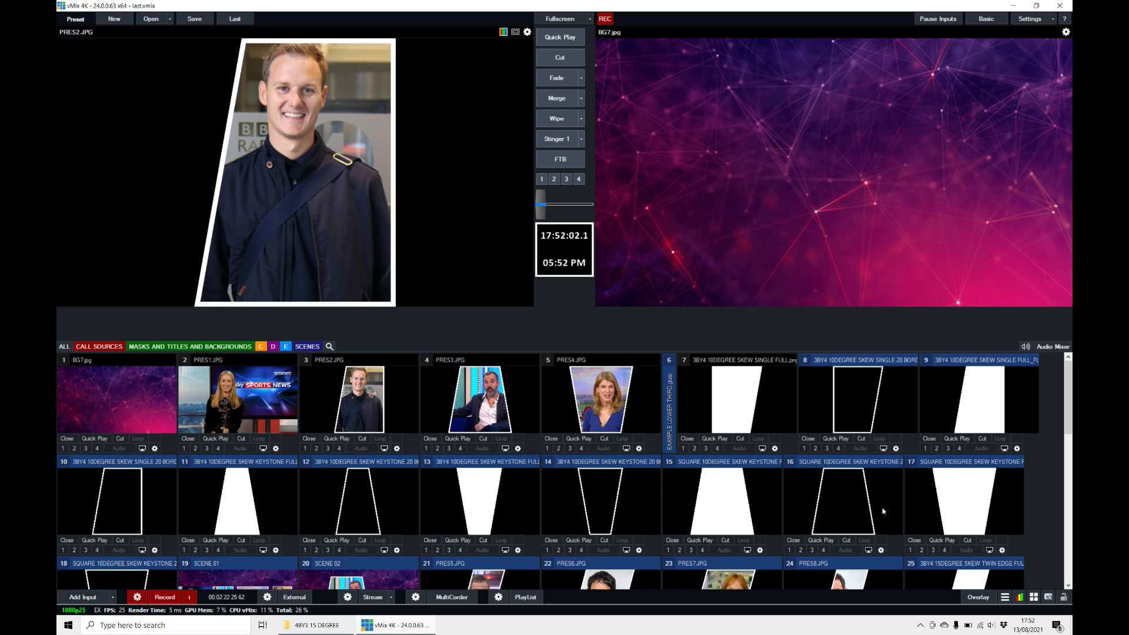
left_click(474, 394)
left_click(576, 399)
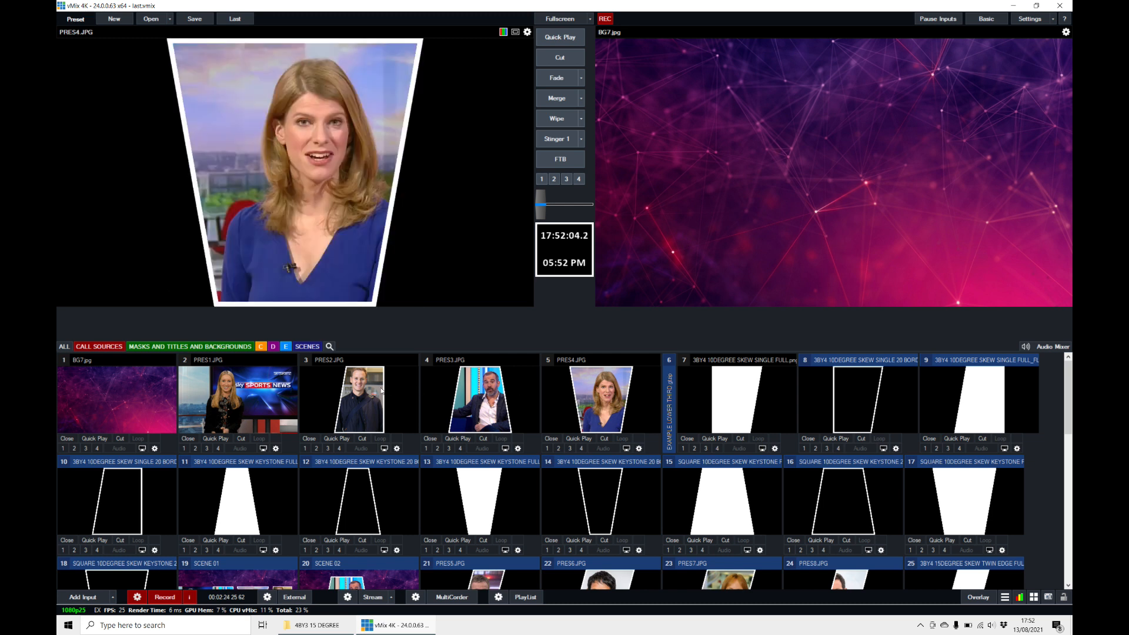
left_click(359, 392)
Step: Mask PRES1.JPG by setting its Key/Fill Input to 3BY4 10DEGREE SKEW SINGLE FULL.png
left_click(292, 393)
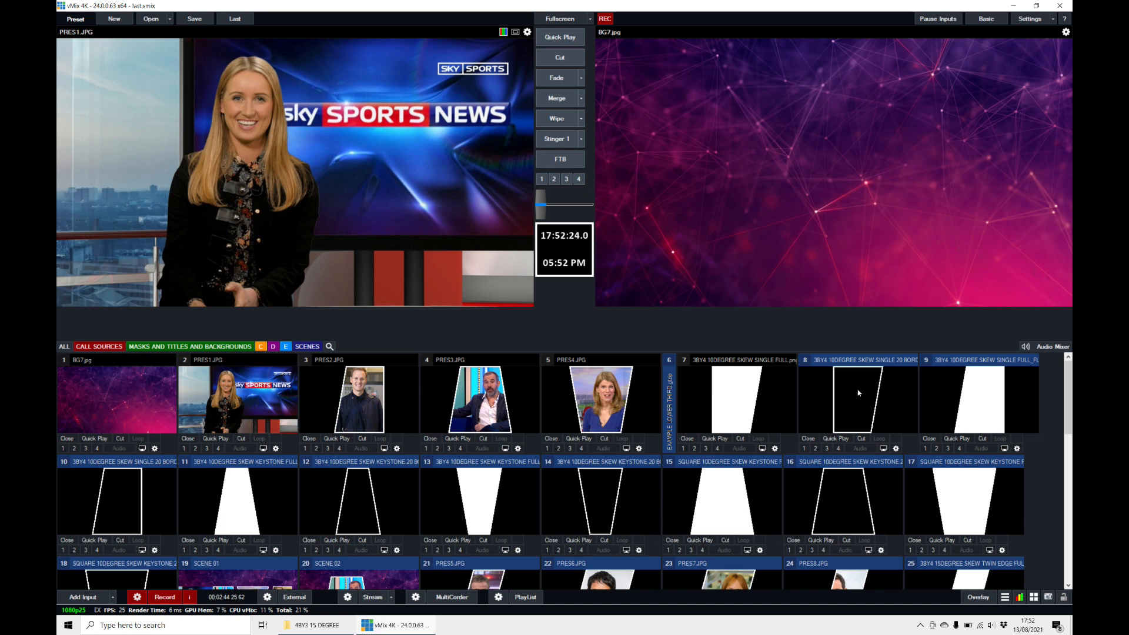
left_click(276, 449)
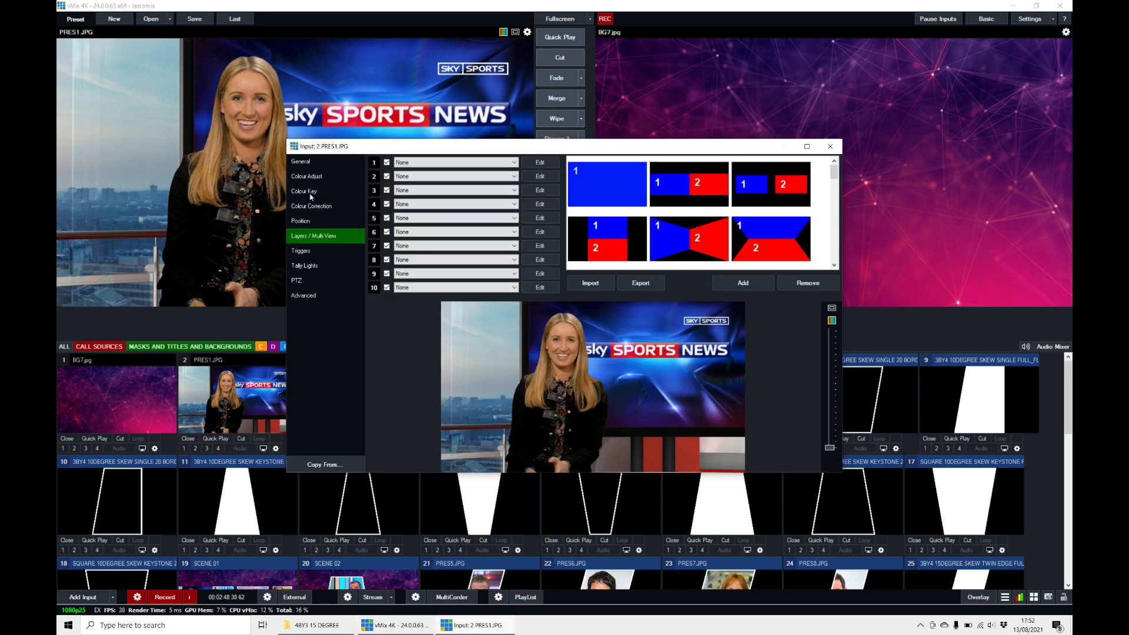
left_click(304, 191)
left_click(475, 305)
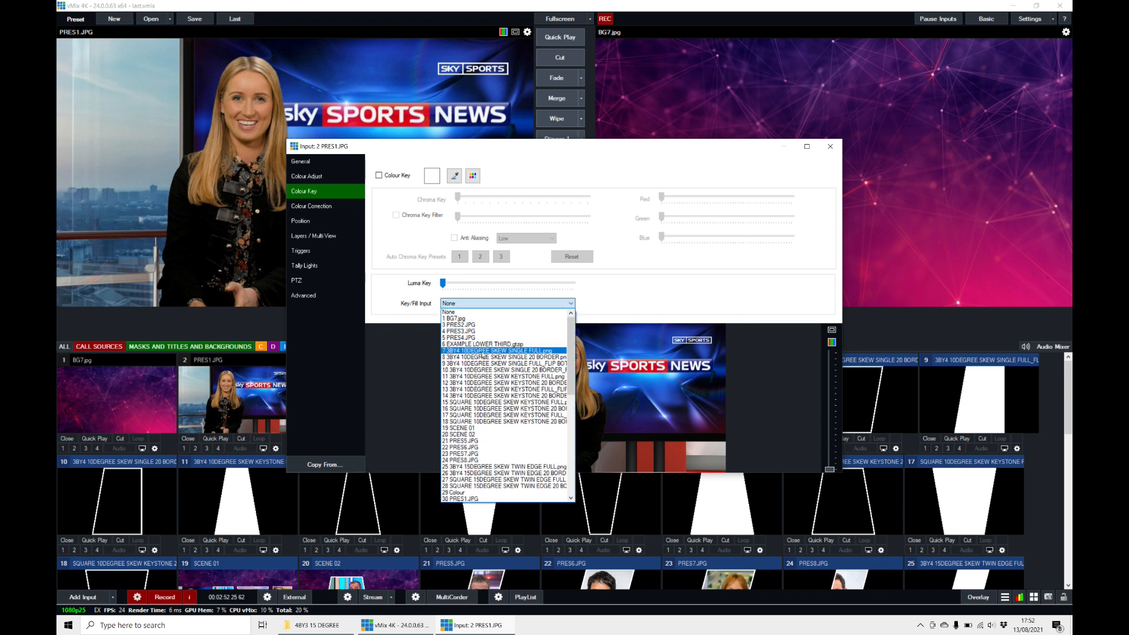
left_click(487, 351)
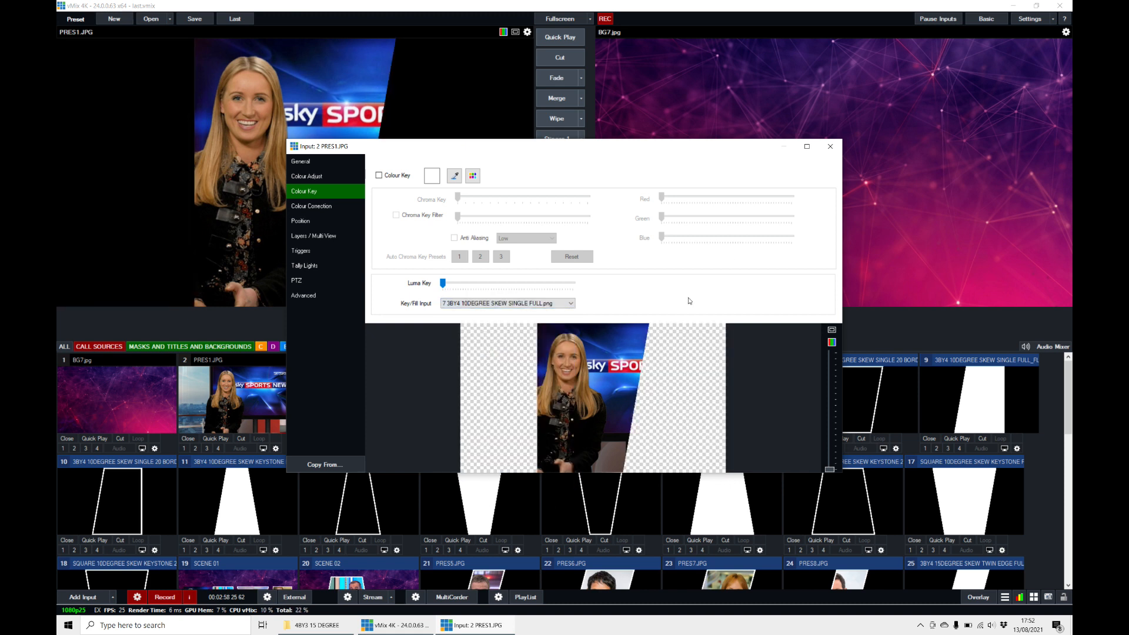
left_click(830, 146)
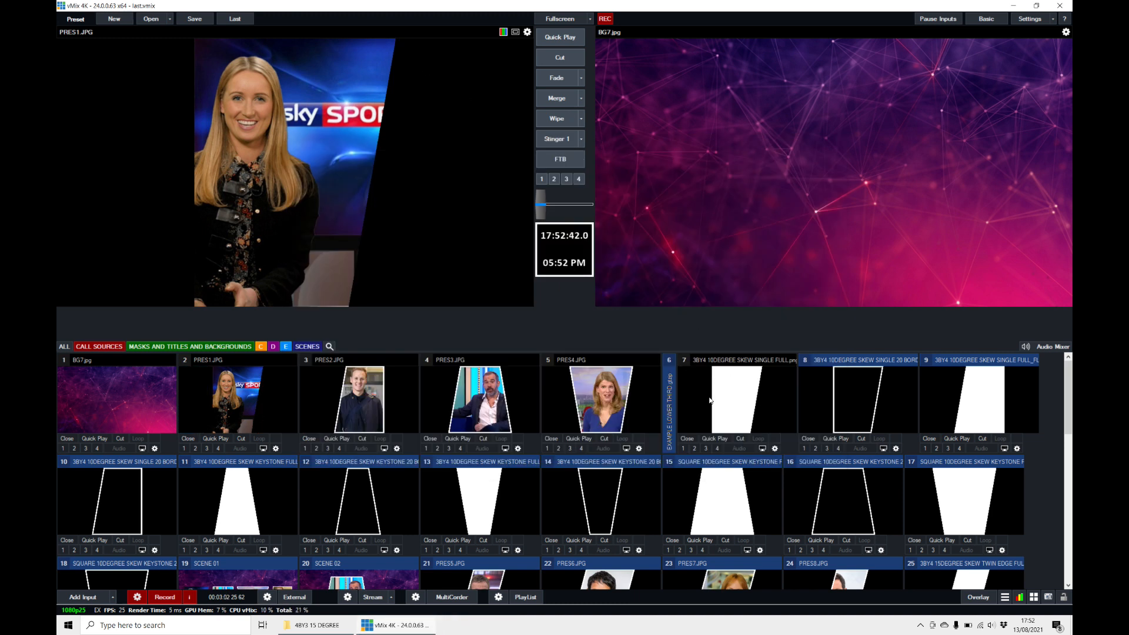
Step: Compare PRES1.JPG with PRES2.JPG in preview and add the 3BY4 10DEGREE SKEW SINGLE 20 BORDER input as layer 10 of PRES1.JPG
left_click(365, 402)
left_click(275, 404)
left_click(331, 401)
left_click(265, 406)
left_click(276, 449)
left_click(326, 237)
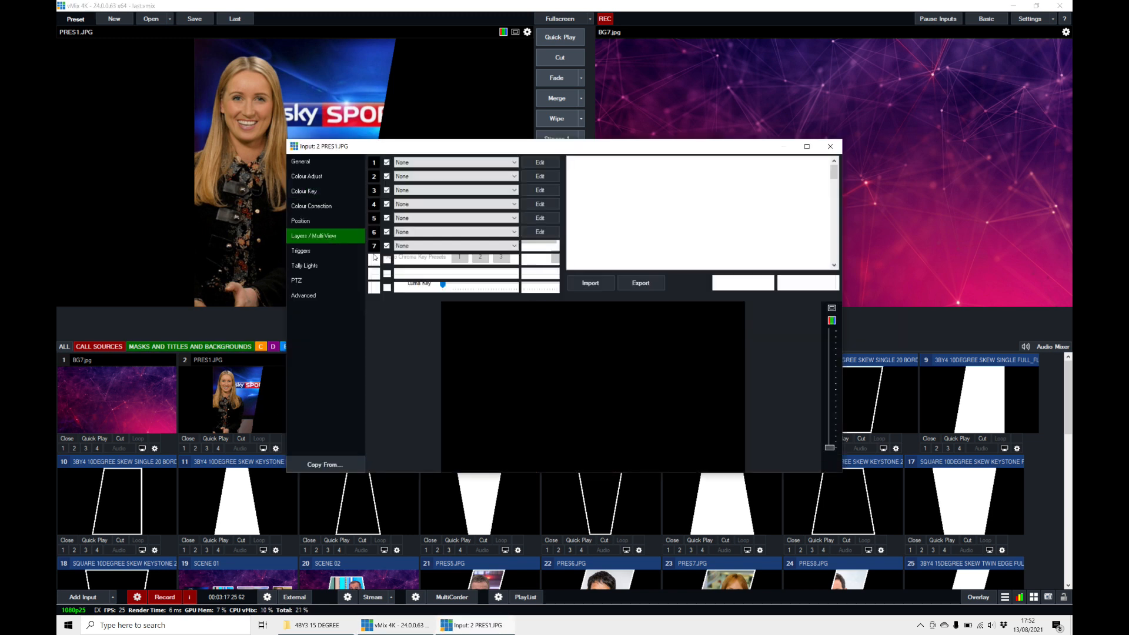
left_click(441, 287)
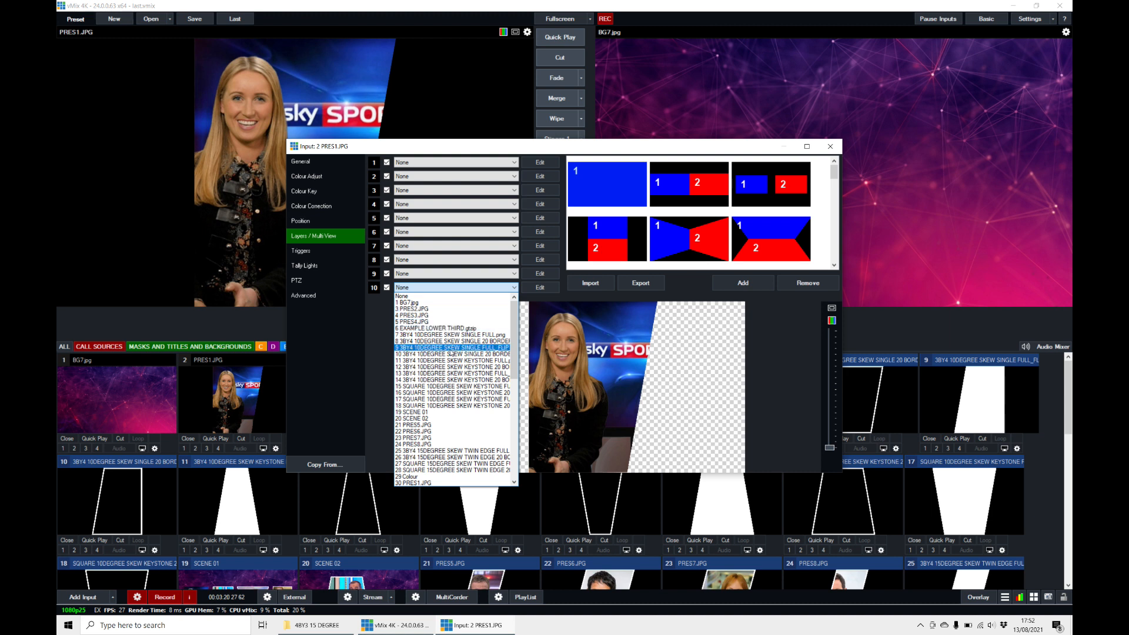
left_click(454, 348)
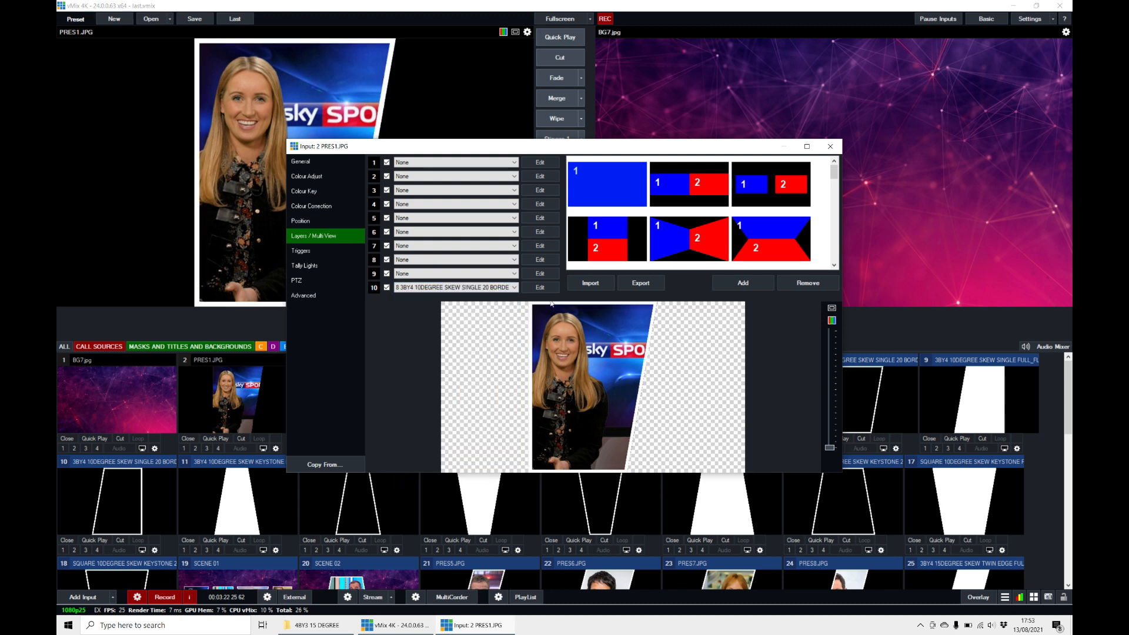
left_click(826, 147)
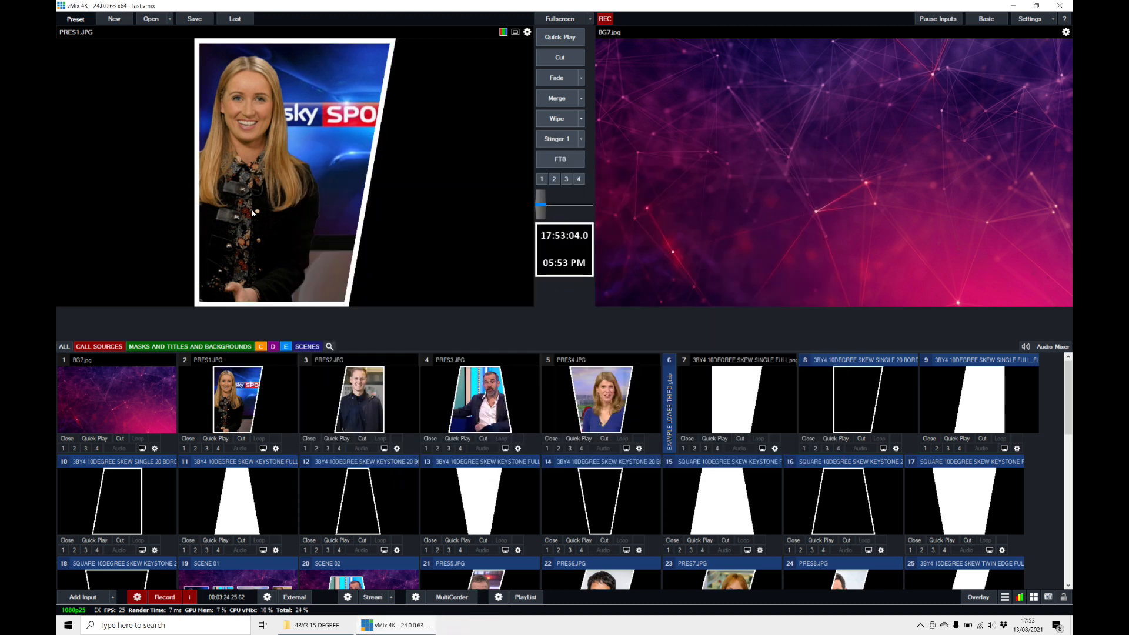
Step: Check the skewed and bordered frames of PRES2.JPG, PRES3.JPG and PRES4.JPG in the preview
left_click(351, 384)
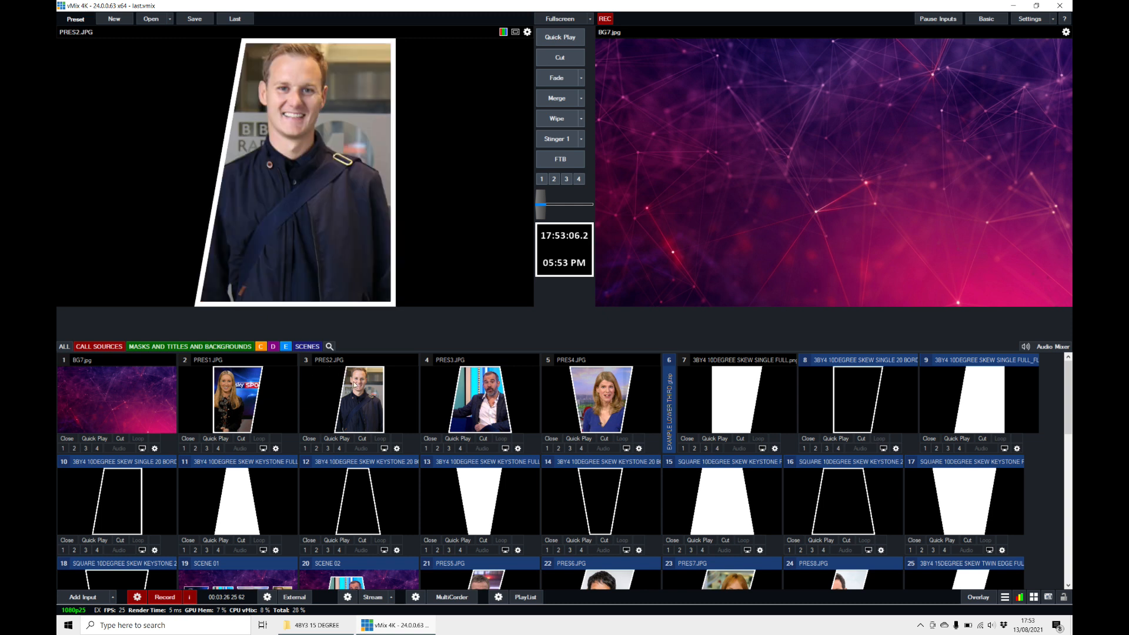
left_click(468, 379)
left_click(577, 388)
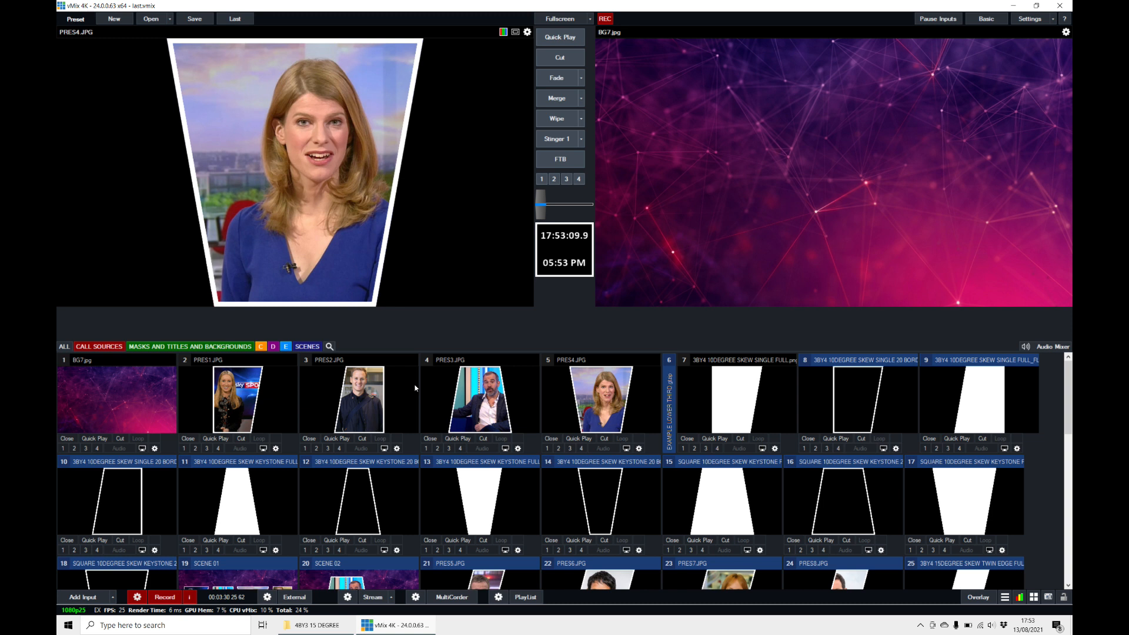
Step: Load SCENE 01 into the preview and send it to the output with a Merge transition
scroll(416, 381, "down", 1)
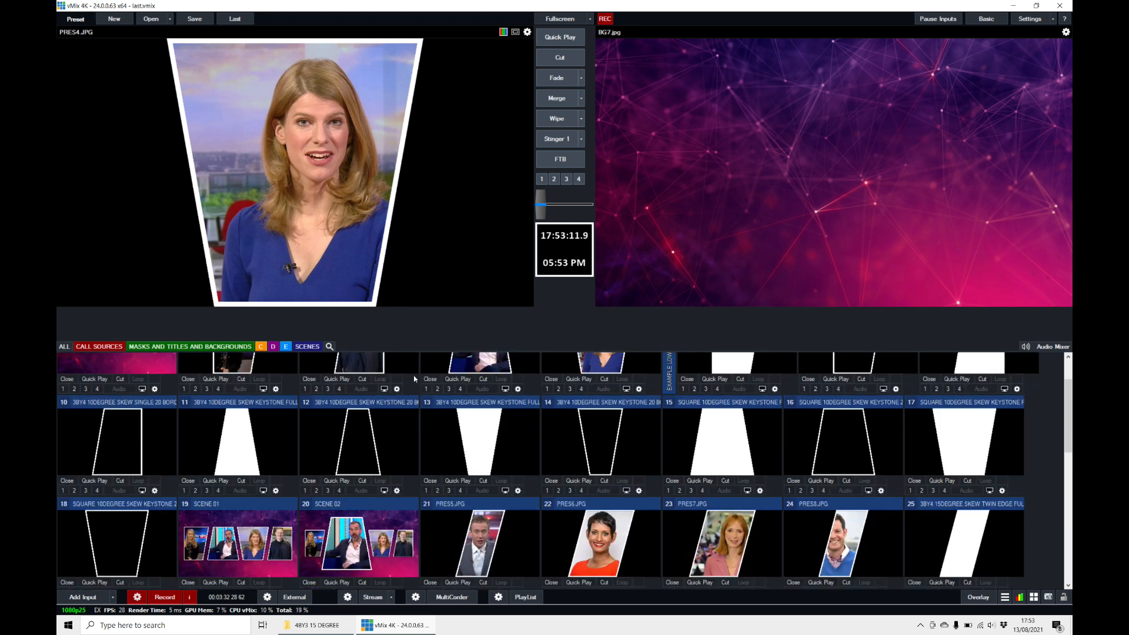
left_click(256, 525)
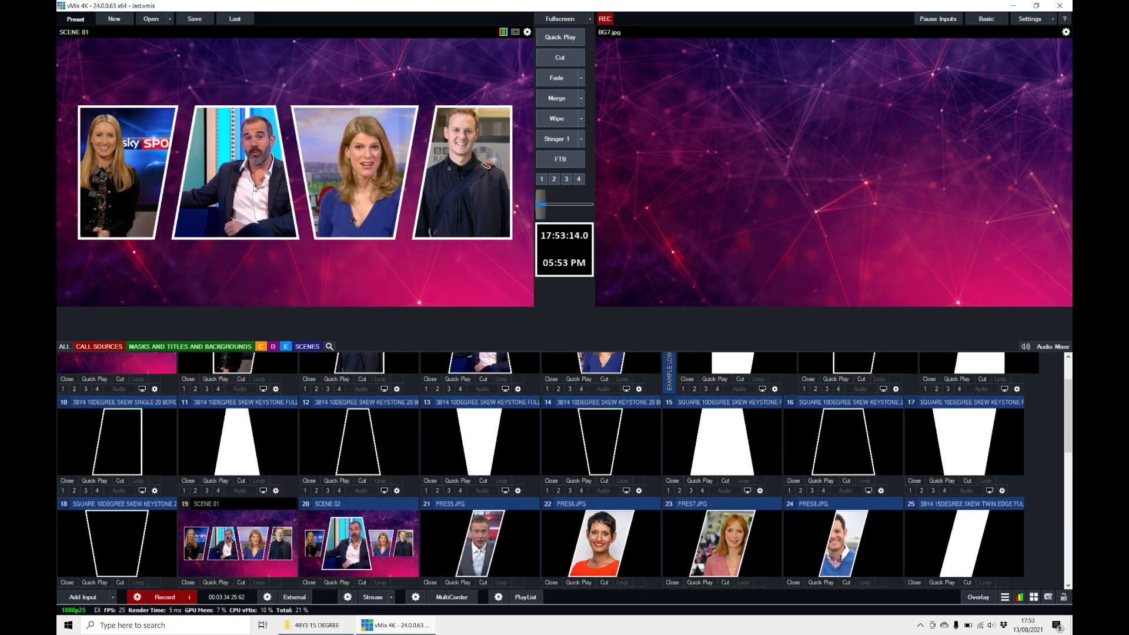
scroll(270, 426, "up", 1)
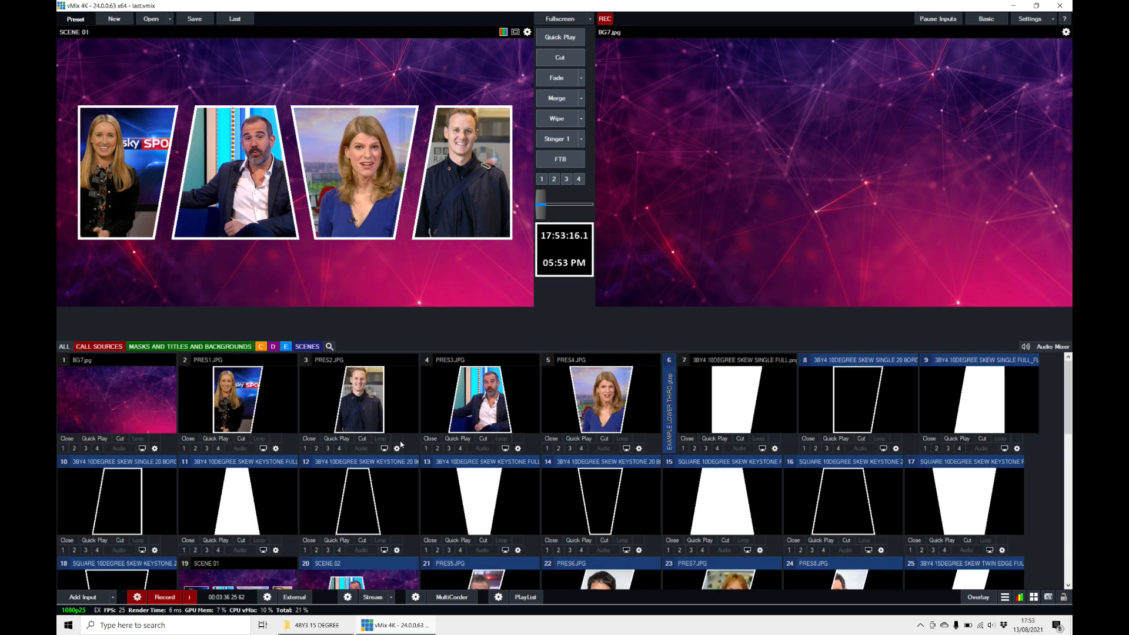
scroll(274, 550, "down", 2)
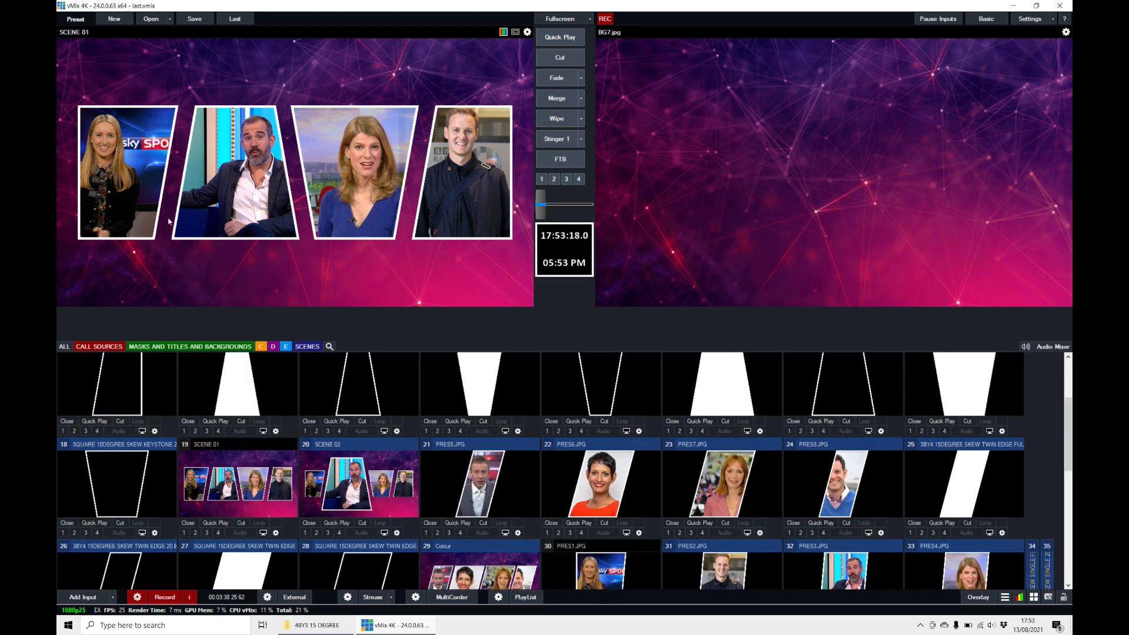
left_click(557, 98)
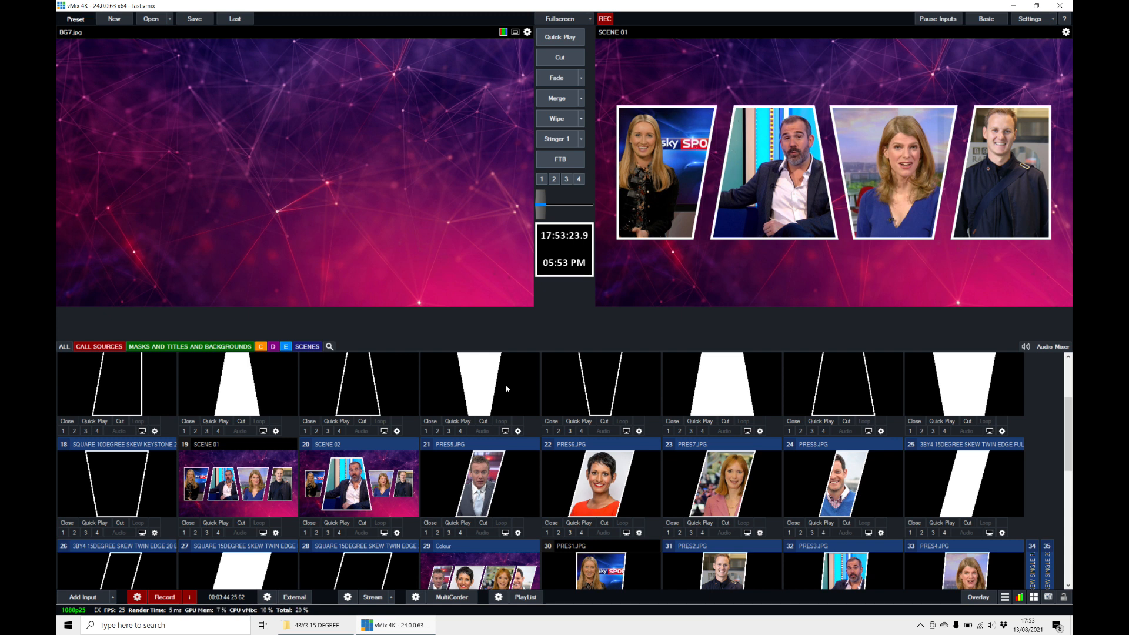
Step: Load SCENE 02 into the preview and run Merge transitions back and forth between SCENE 01 and SCENE 02, ending with SCENE 01 on the output
left_click(353, 496)
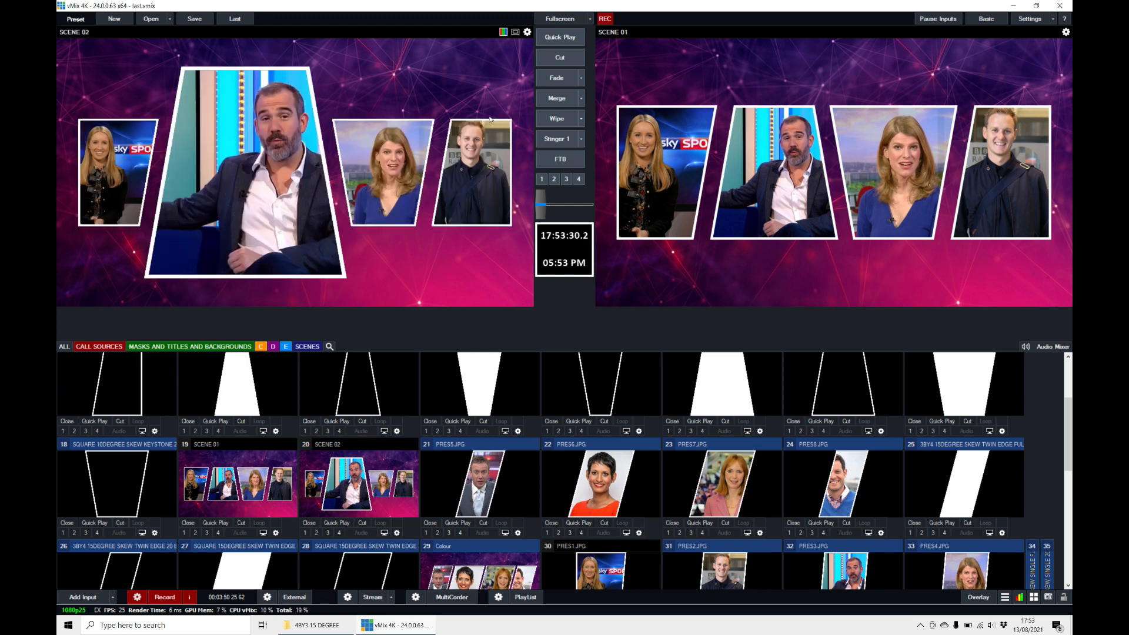
left_click(565, 102)
left_click(564, 101)
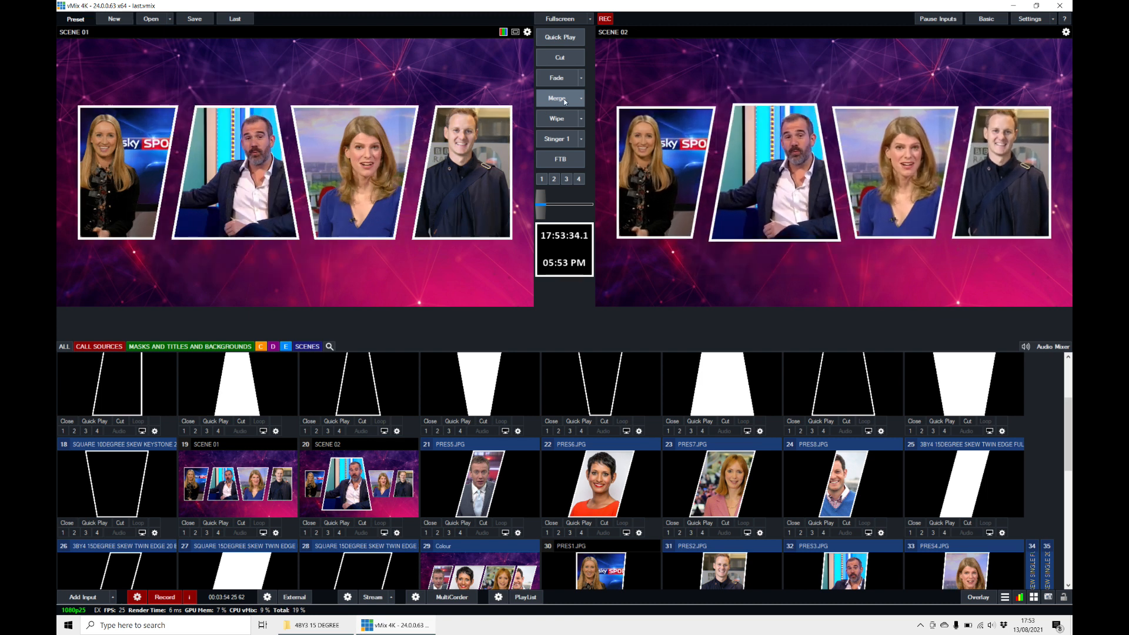
left_click(565, 101)
left_click(565, 101)
left_click(565, 102)
left_click(565, 101)
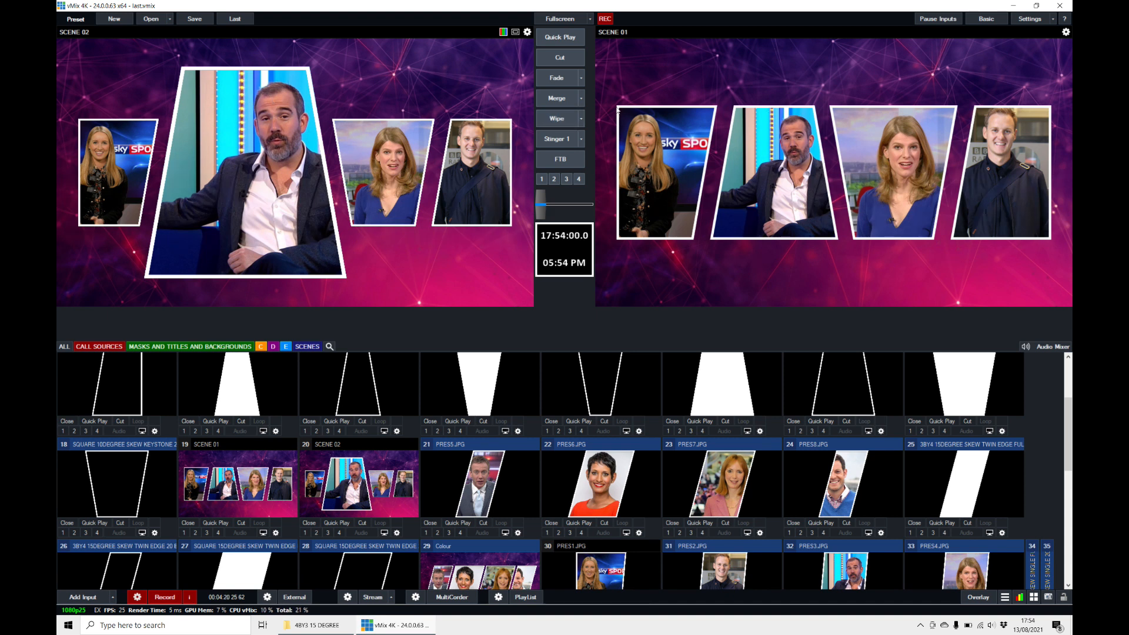
left_click(571, 102)
left_click(572, 102)
left_click(571, 102)
left_click(571, 102)
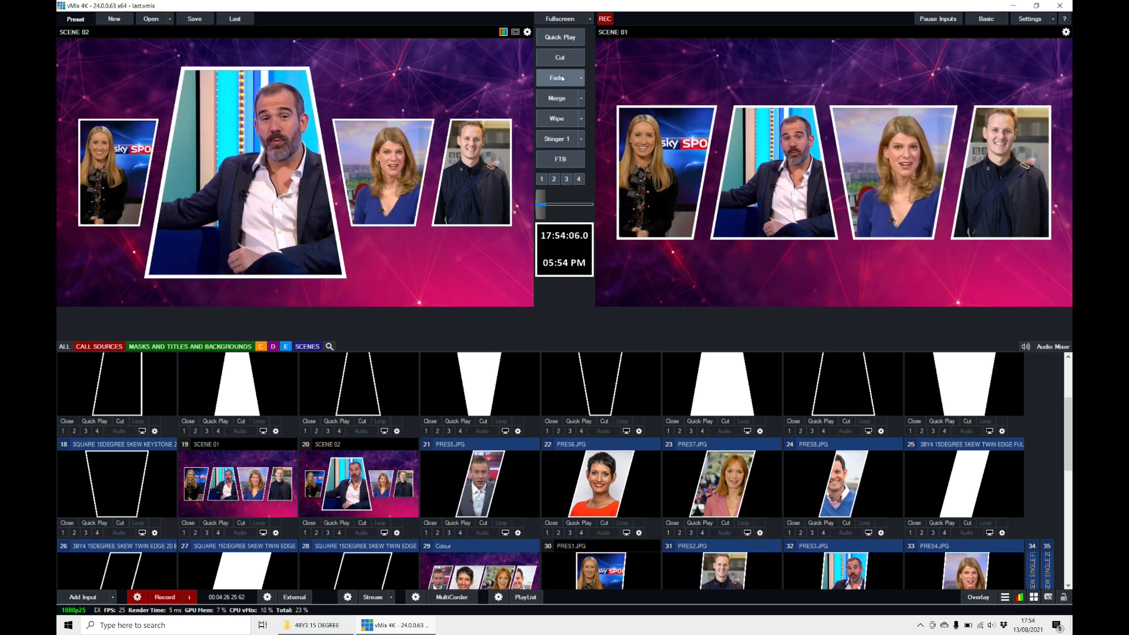
Step: Run Fade transitions back and forth between SCENE 01 and SCENE 02, ending with SCENE 01 on the output
left_click(561, 79)
left_click(561, 78)
left_click(561, 78)
left_click(561, 78)
left_click(562, 78)
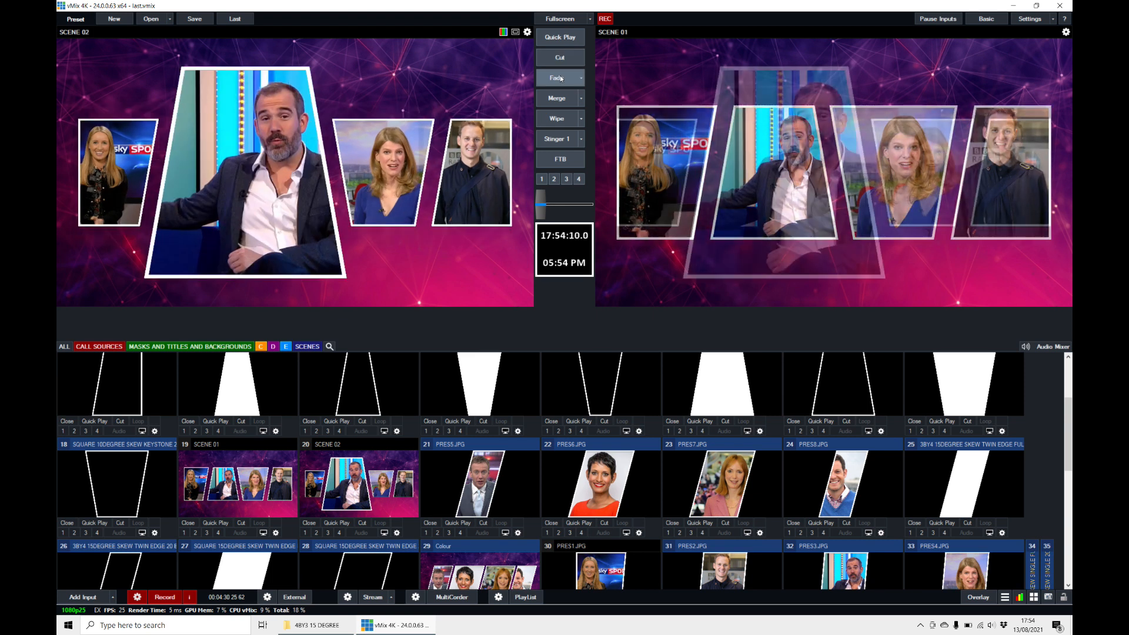
left_click(561, 78)
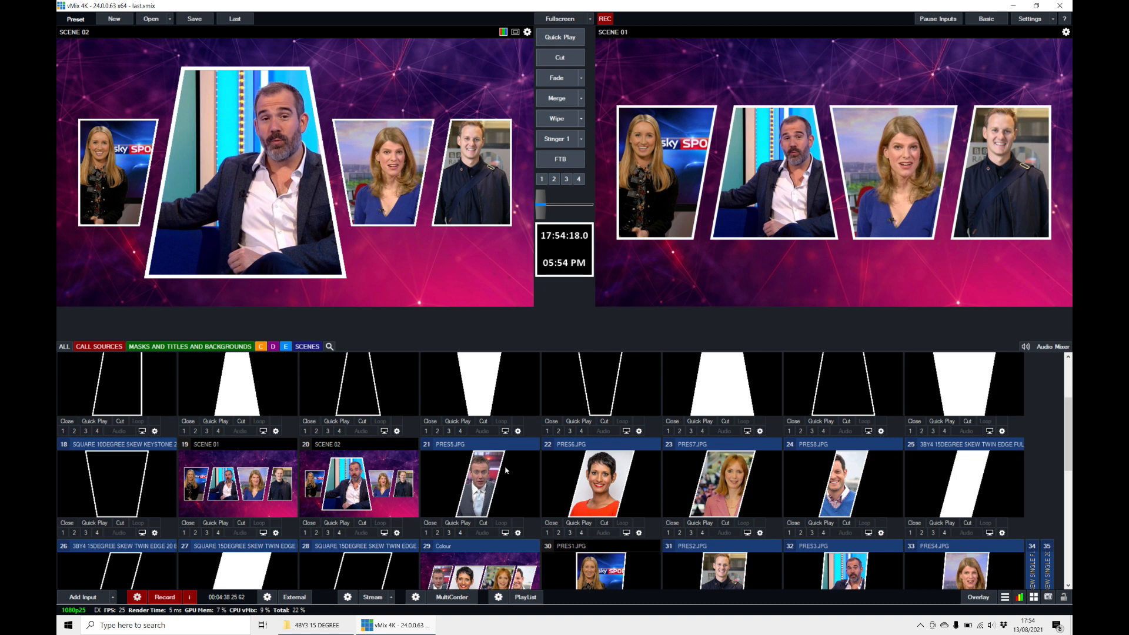
Step: Check the skewed and bordered frames of PRES5.JPG, PRES6.JPG, PRES7.JPG and PRES8.JPG in the preview
scroll(509, 471, "down", 1)
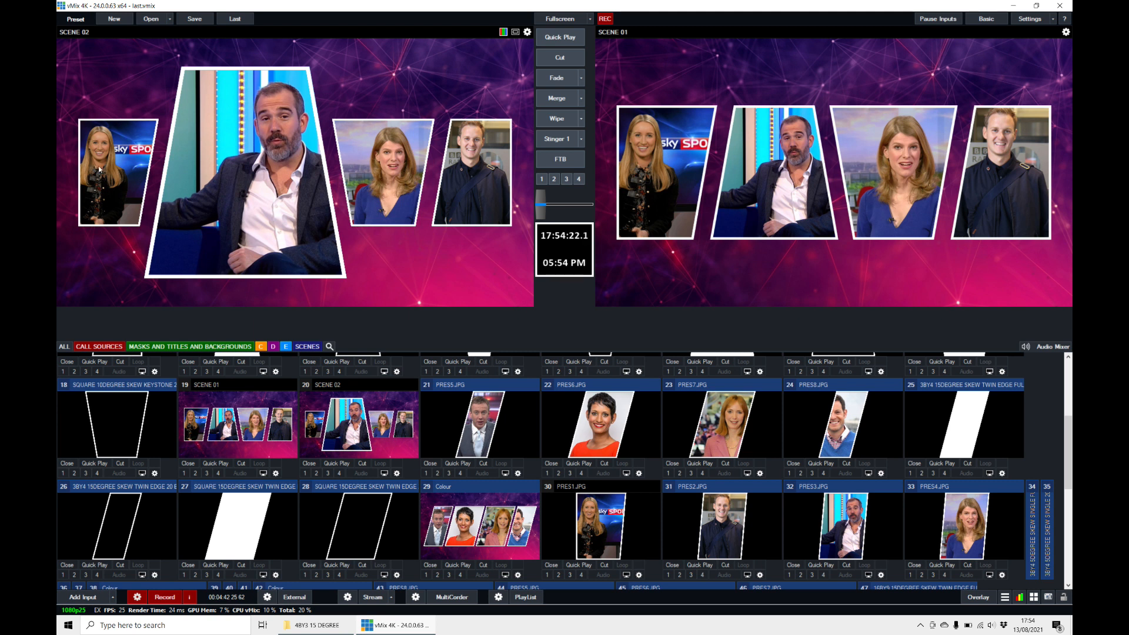
left_click(492, 424)
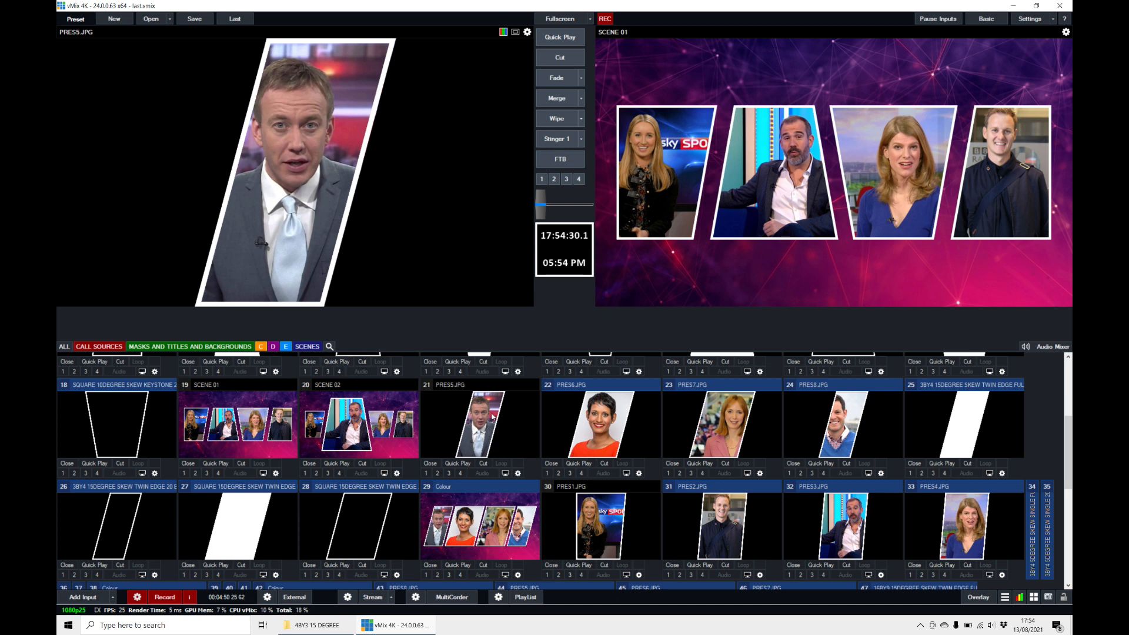
left_click(591, 426)
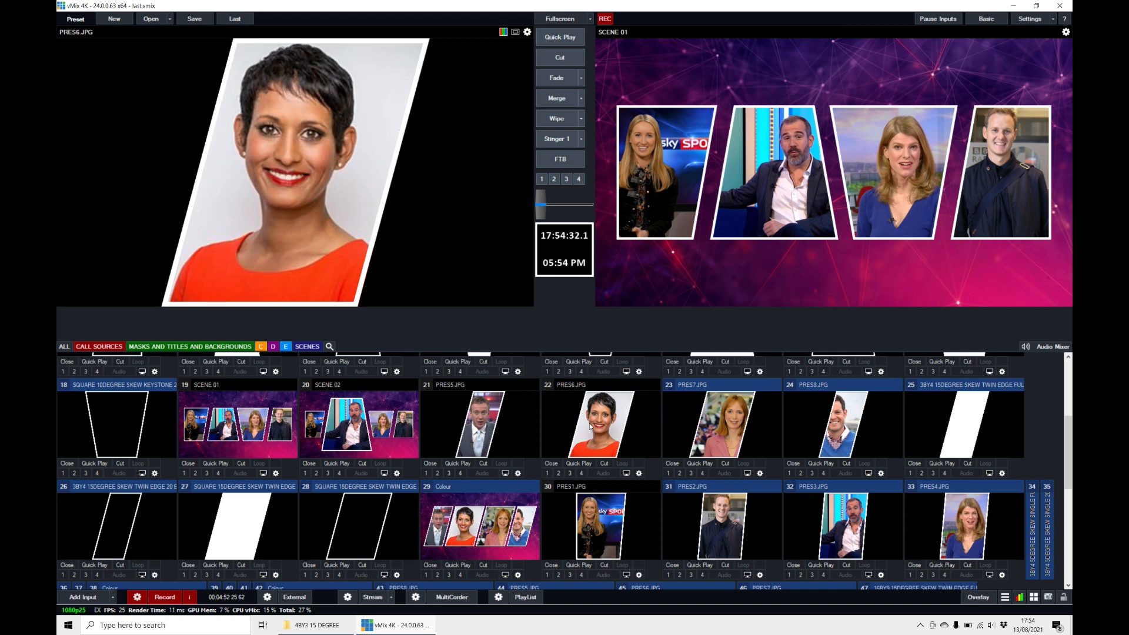
left_click(722, 420)
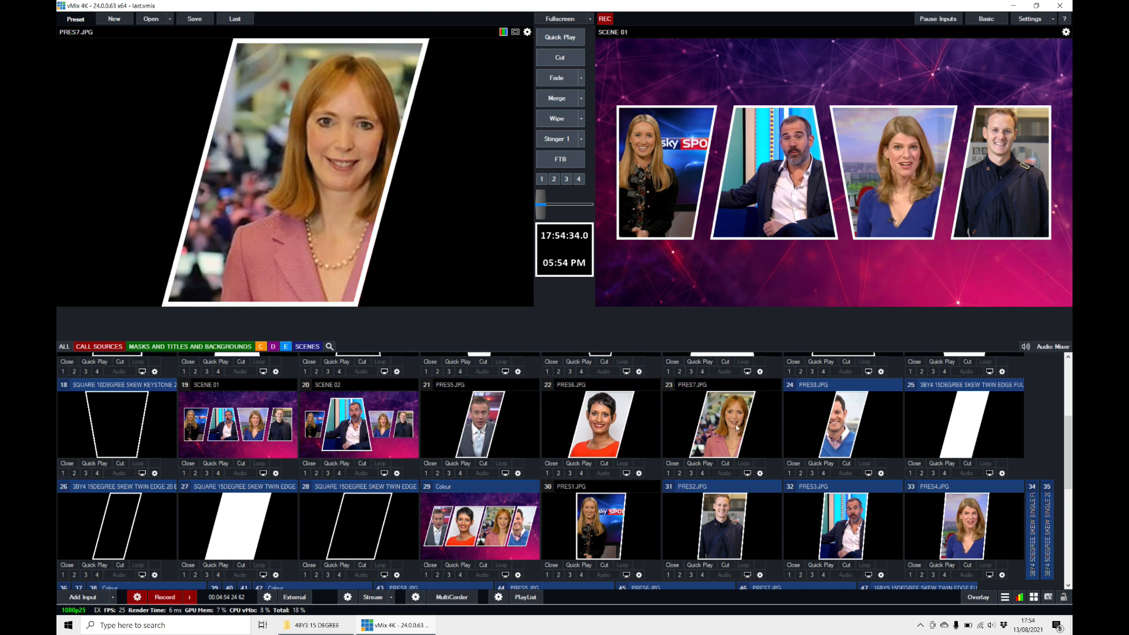
left_click(847, 421)
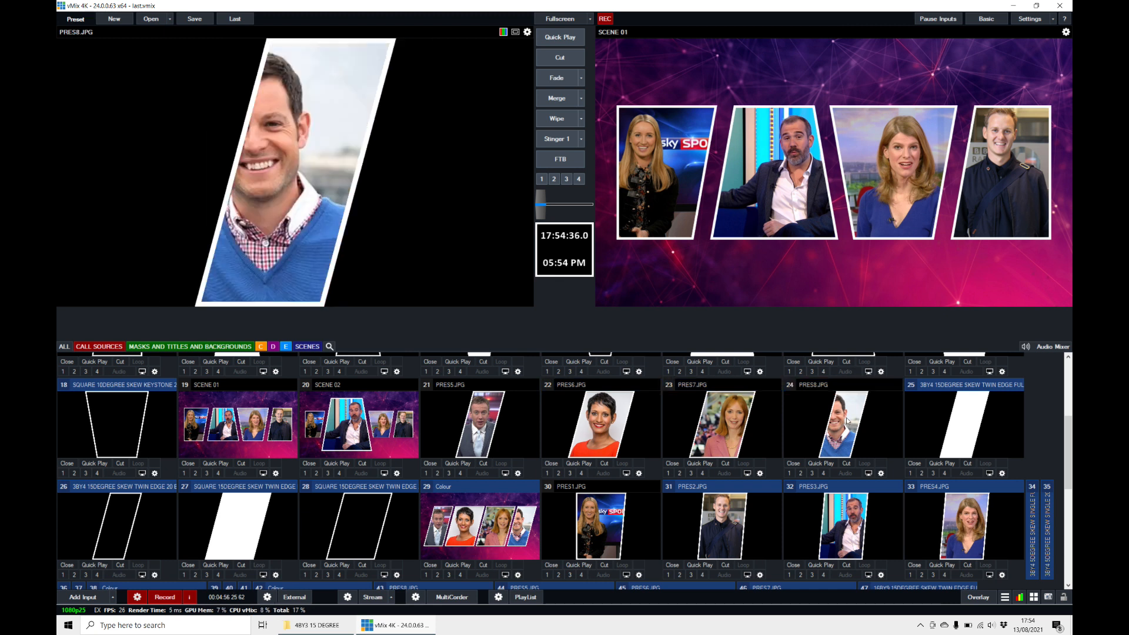
Step: Examine the full and 20 border shapes of the 3BY4 and SQUARE 15DEGREE SKEW TWIN EDGE masks in the preview
left_click(975, 422)
left_click(137, 556)
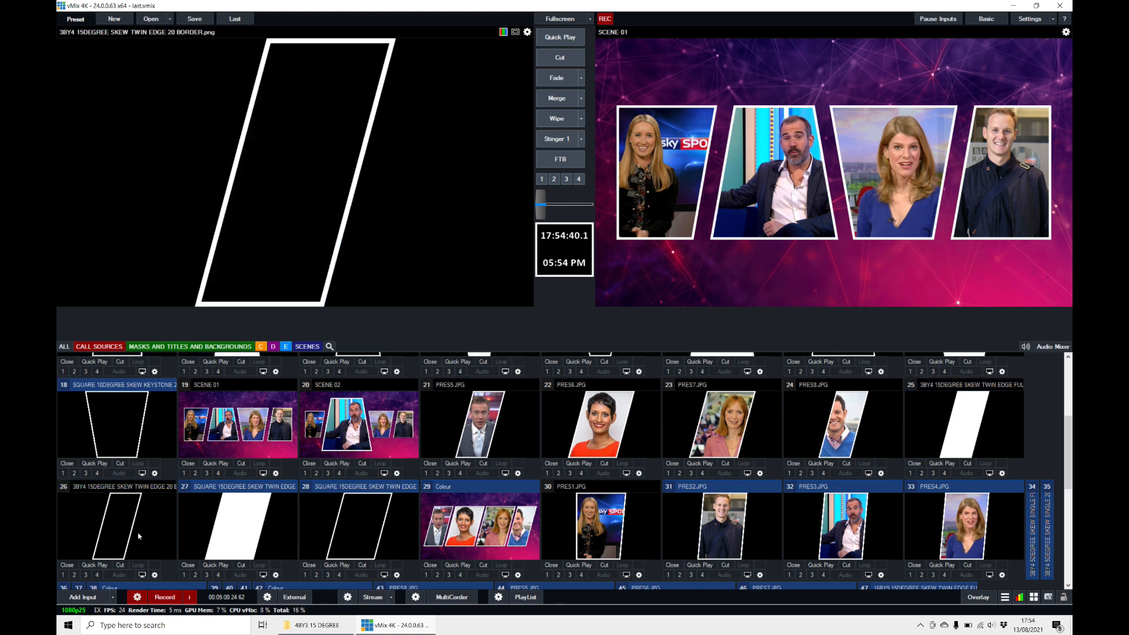
left_click(238, 531)
left_click(368, 530)
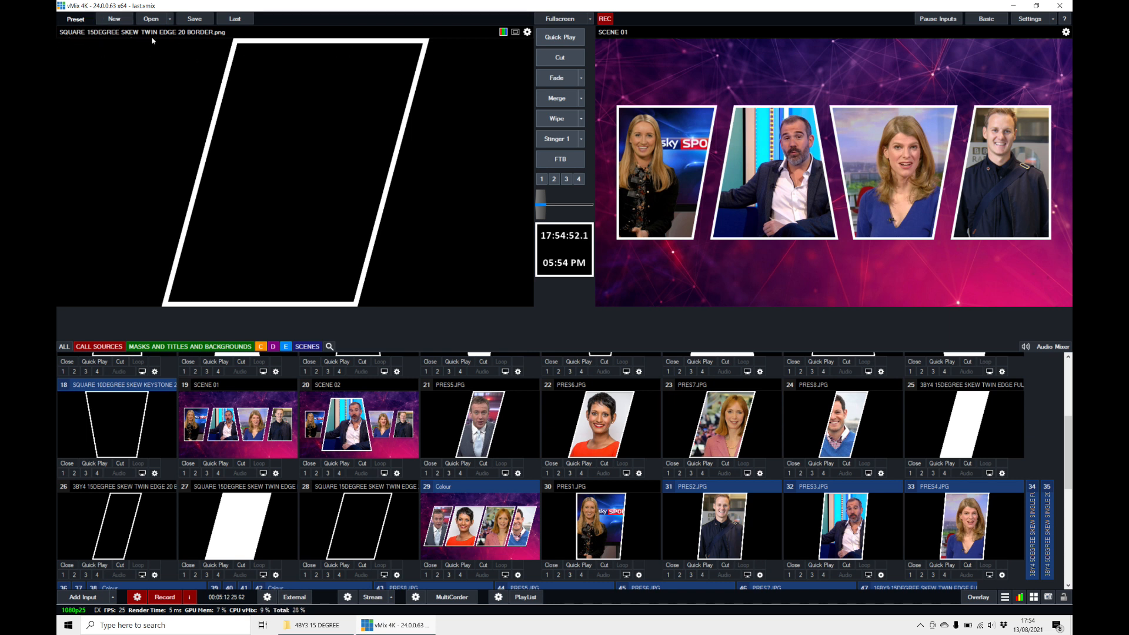
left_click(251, 524)
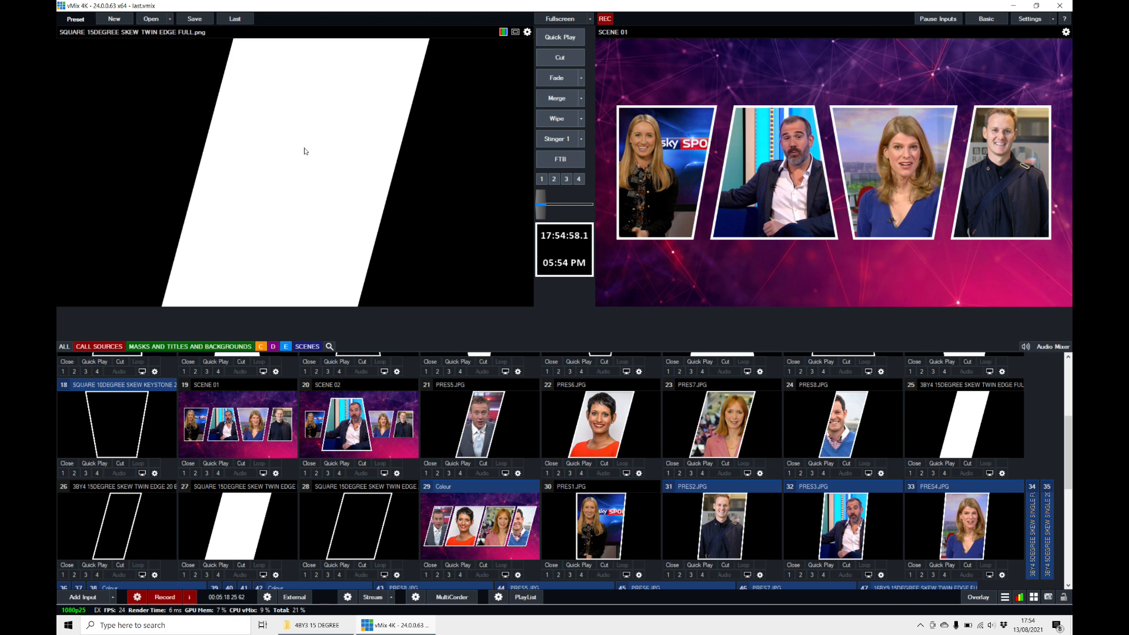
Step: Look through the keystone, single and twin edge skew PNG files in the 4BY3 15 DEGREE folder, then return to full-size vMix
left_click(1037, 6)
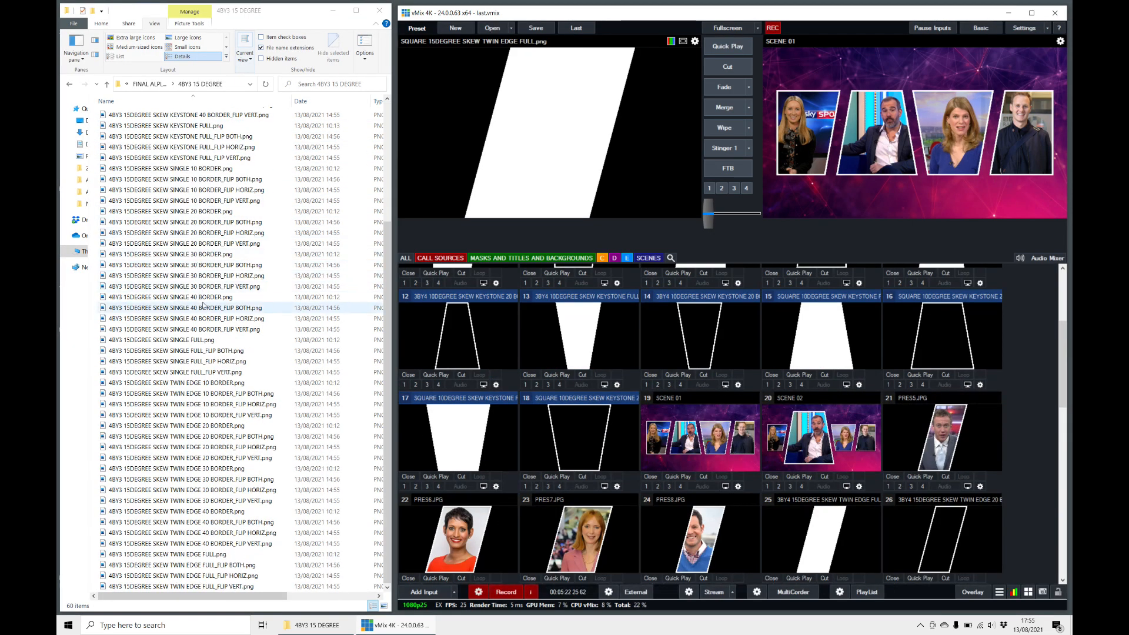
scroll(205, 289, "down", 5)
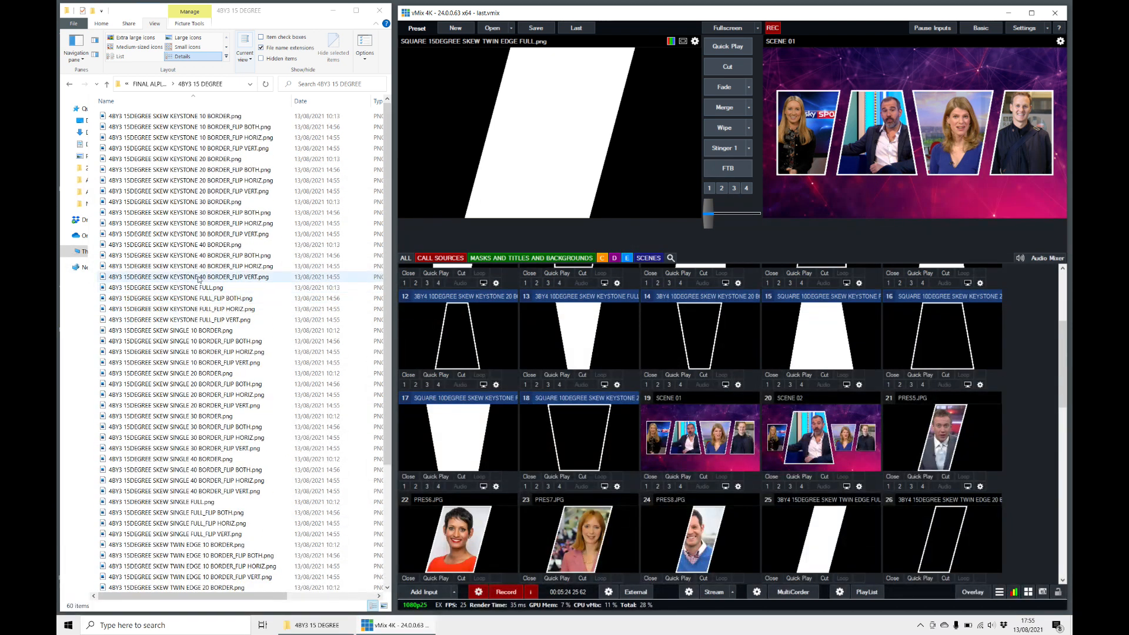
left_click(1032, 12)
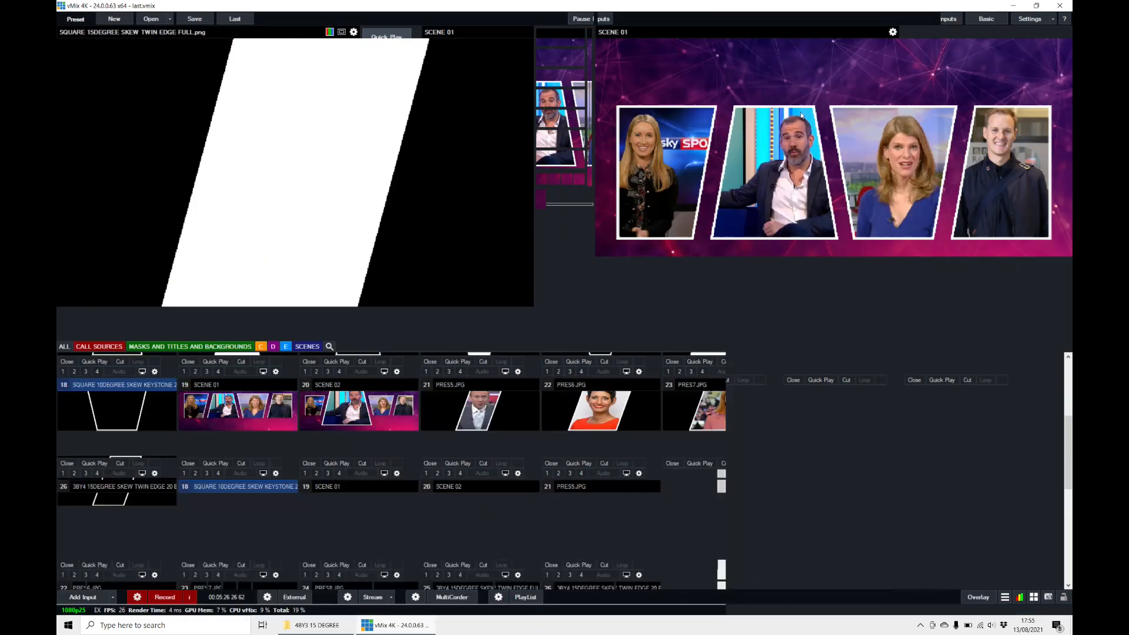
Step: Review the twin-edge skewed frames of PRES5.JPG, PRES6.JPG and PRES8.JPG in the preview
left_click(496, 441)
left_click(598, 427)
left_click(828, 427)
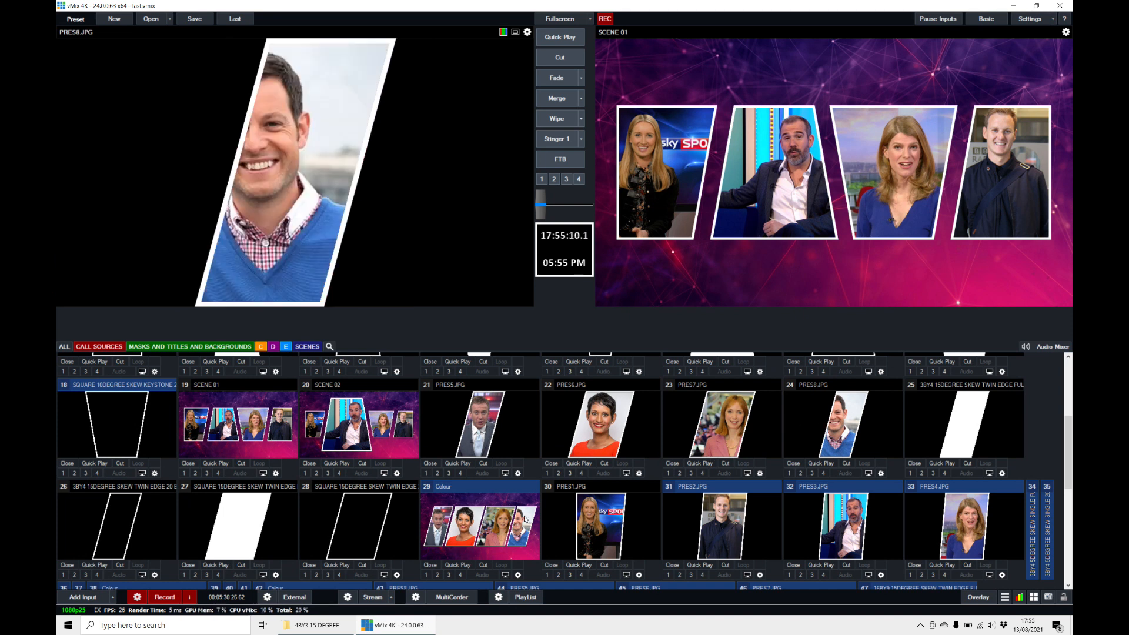
Step: Merge the four-presenter Colour scene (input 29) to the output, then bring SCENE 01 back with Quick Play
left_click(494, 520)
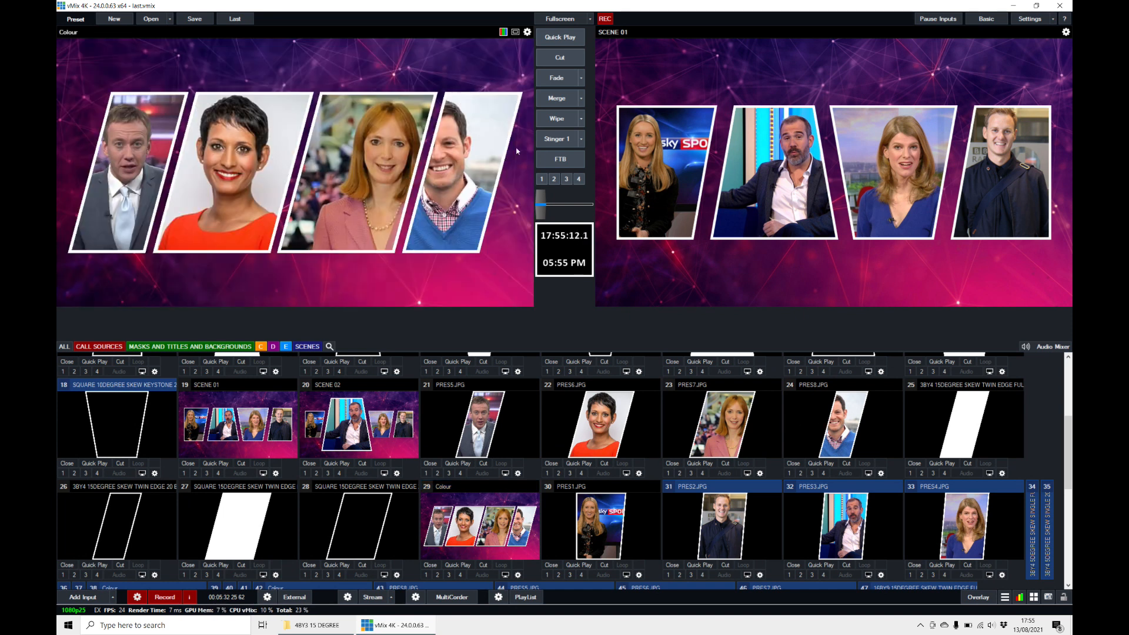
left_click(557, 98)
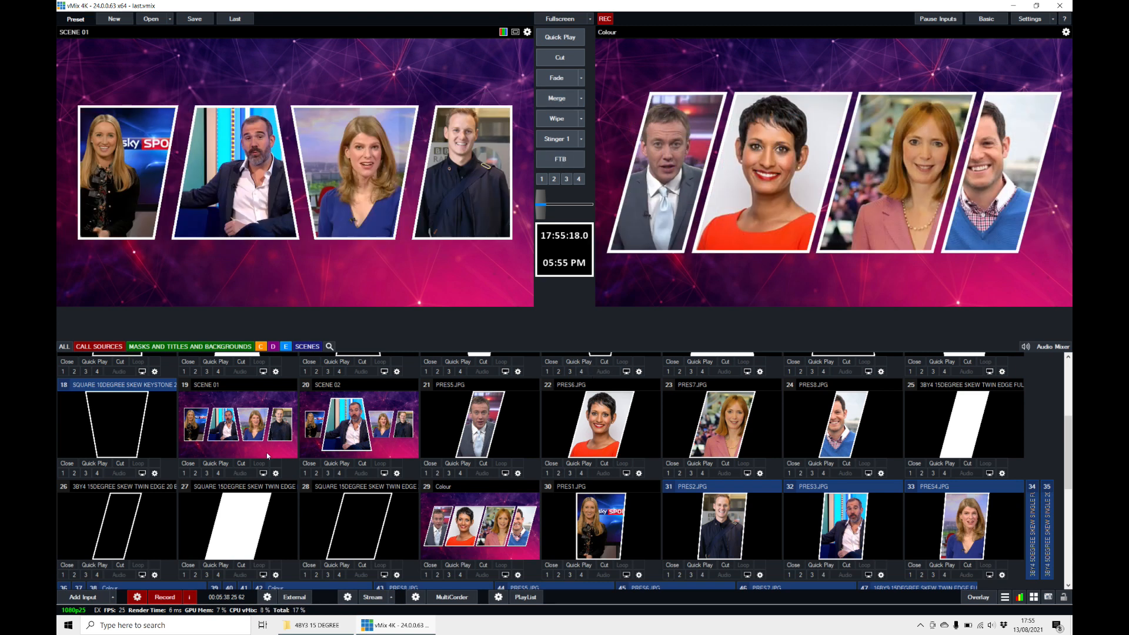
left_click(212, 463)
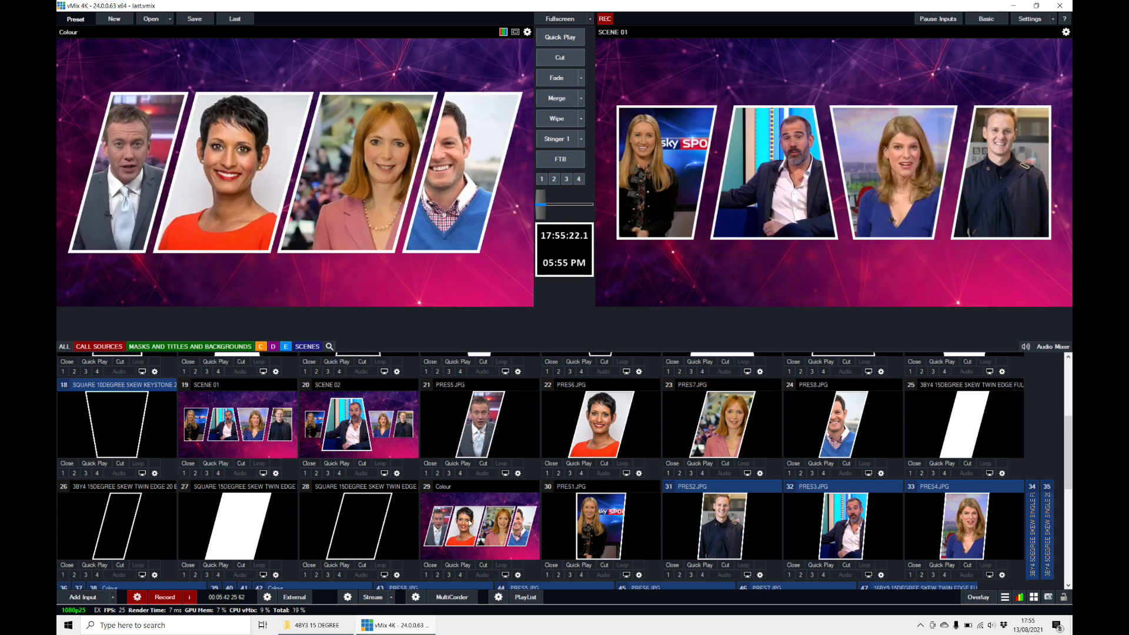
Step: Compare the skewed edges and borders of PRES1.JPG to PRES4.JPG (inputs 30 to 33) by previewing them in turn
scroll(474, 519, "down", 1)
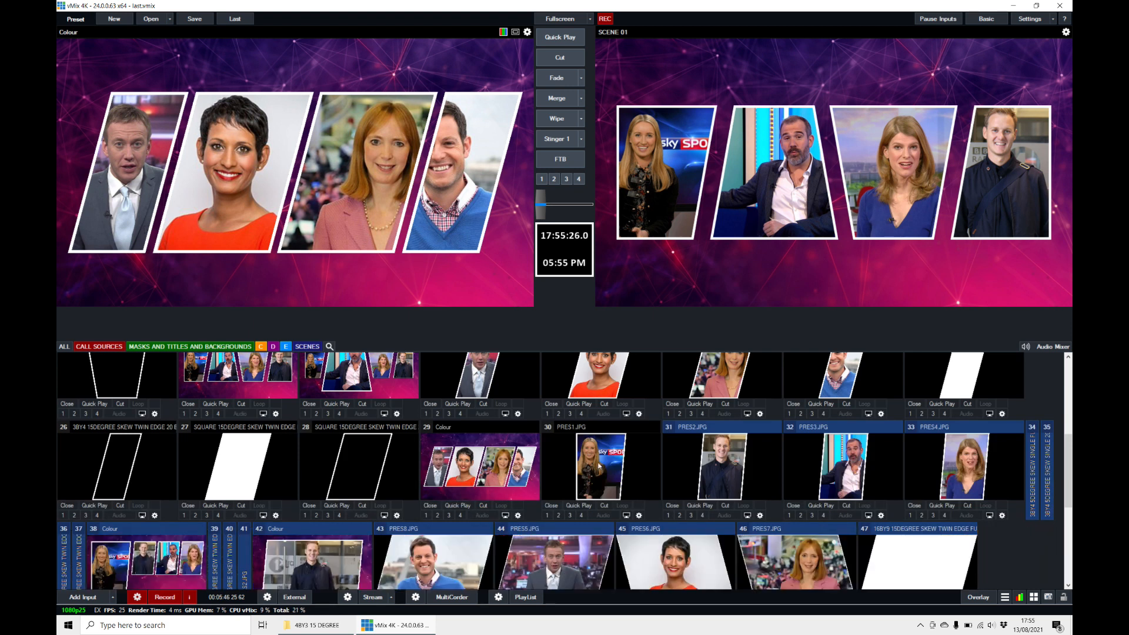
left_click(609, 468)
left_click(711, 468)
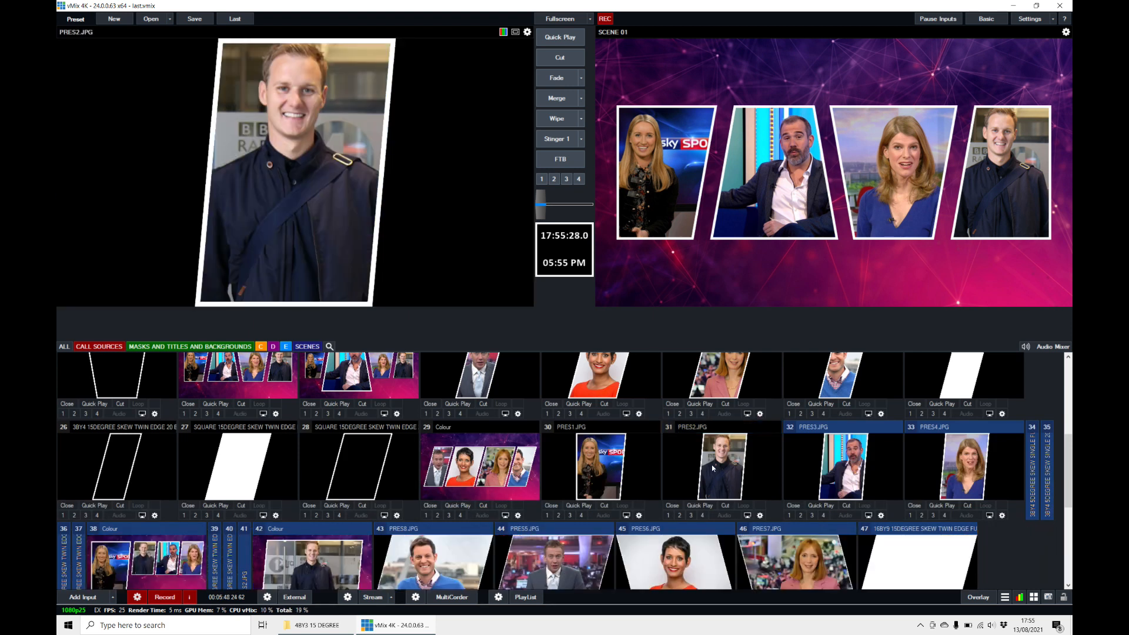
left_click(632, 463)
left_click(709, 465)
left_click(846, 470)
left_click(953, 467)
left_click(747, 467)
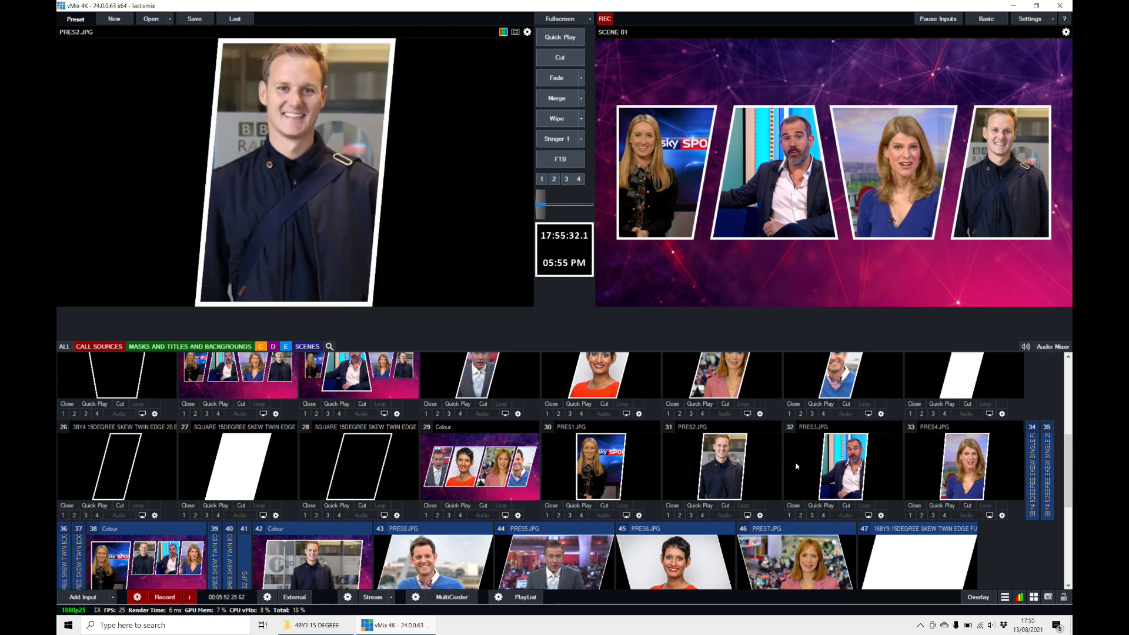
left_click(844, 467)
left_click(948, 469)
left_click(722, 466)
left_click(600, 466)
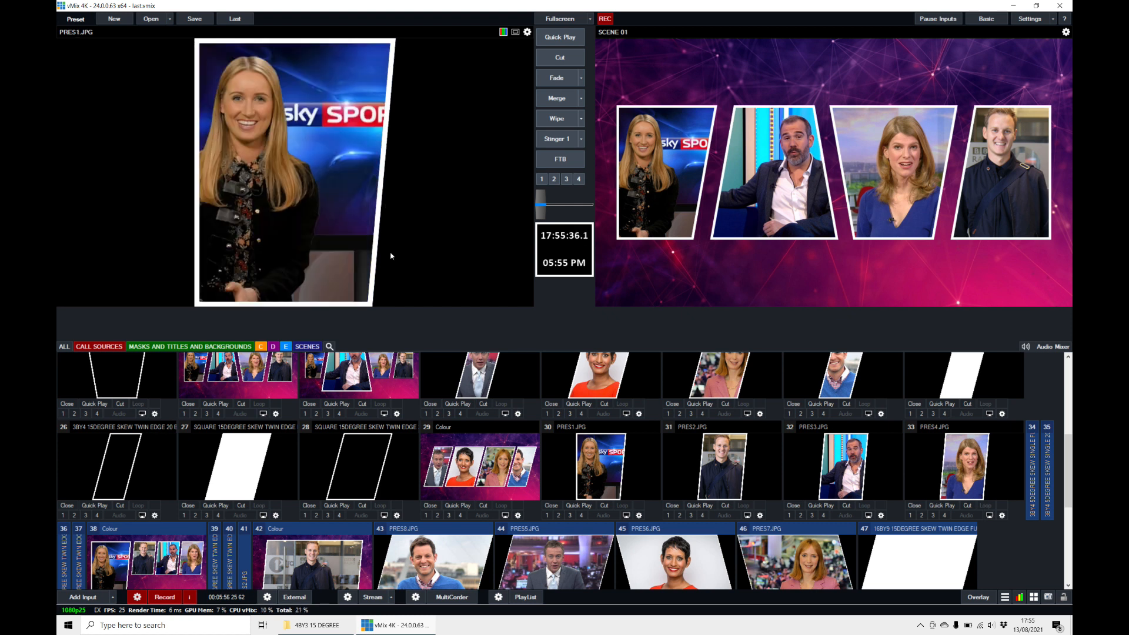
left_click(728, 461)
left_click(844, 476)
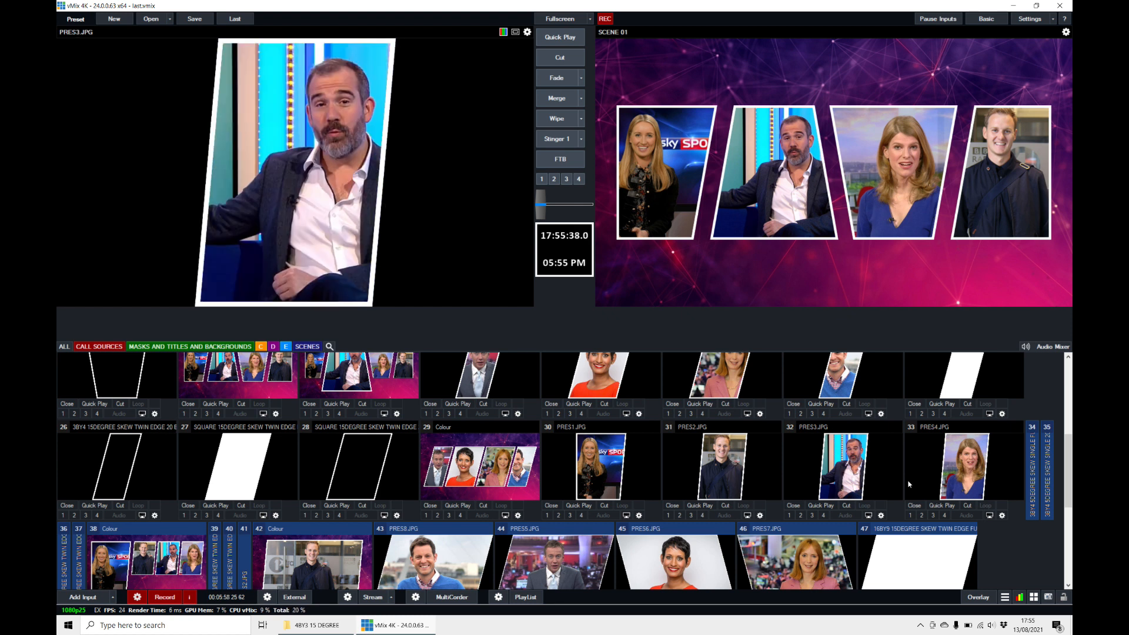
left_click(955, 481)
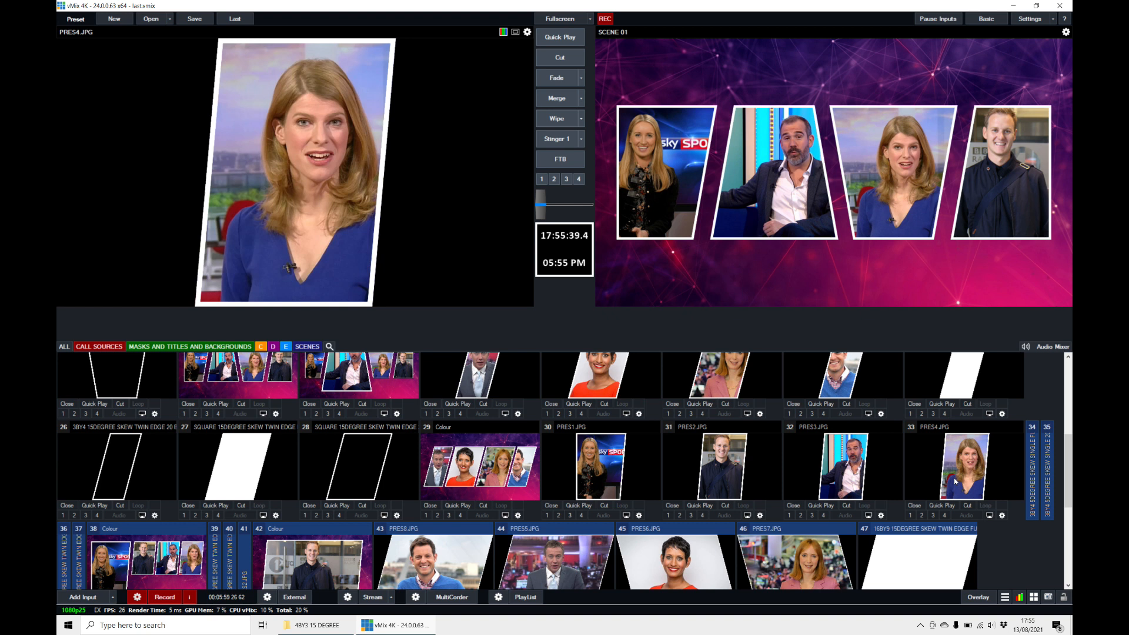
left_click(745, 465)
left_click(860, 462)
left_click(950, 459)
Step: Send the four-presenter Colour scene (input 38) to the output with Quick Play and load the single-presenter scene (input 42) into the preview
scroll(161, 567, "down", 3)
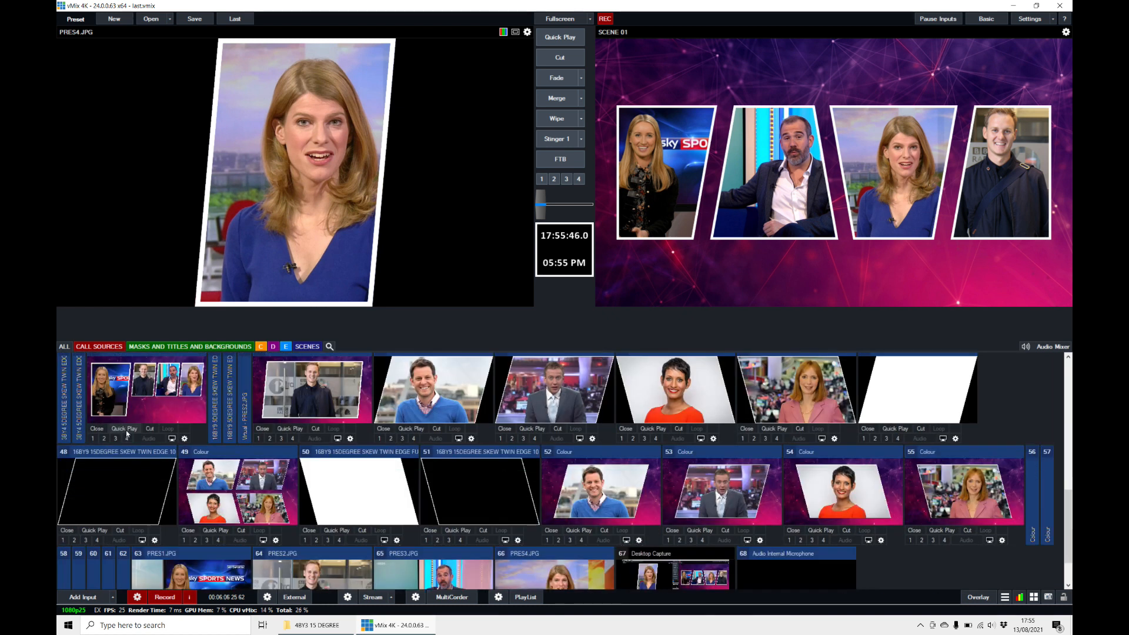
left_click(126, 431)
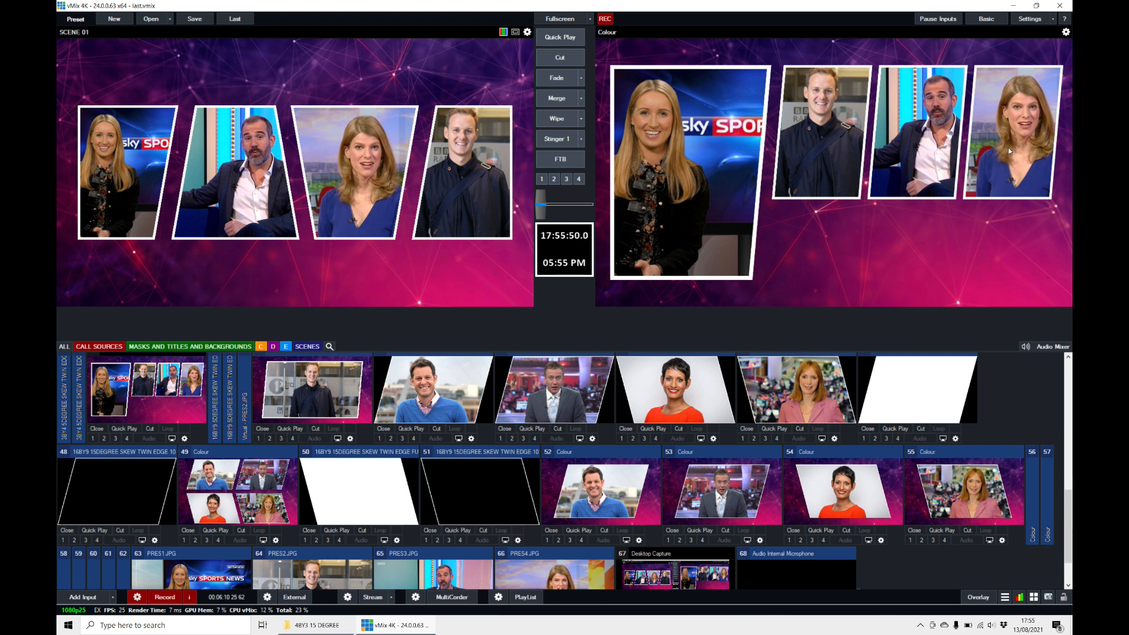
scroll(327, 464, "up", 2)
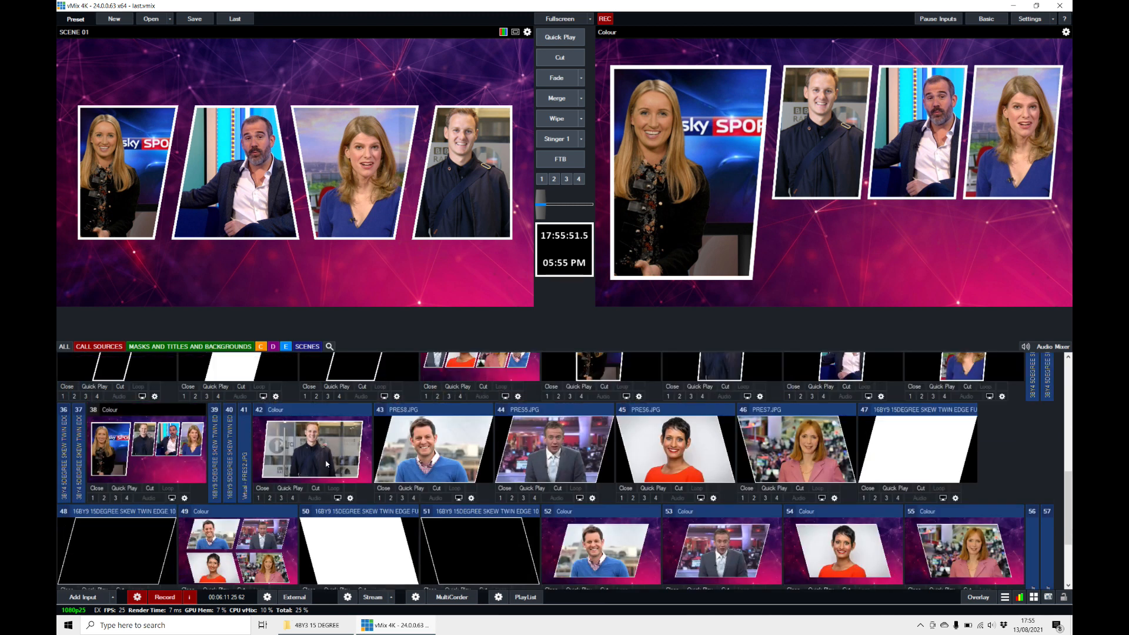
left_click(182, 453)
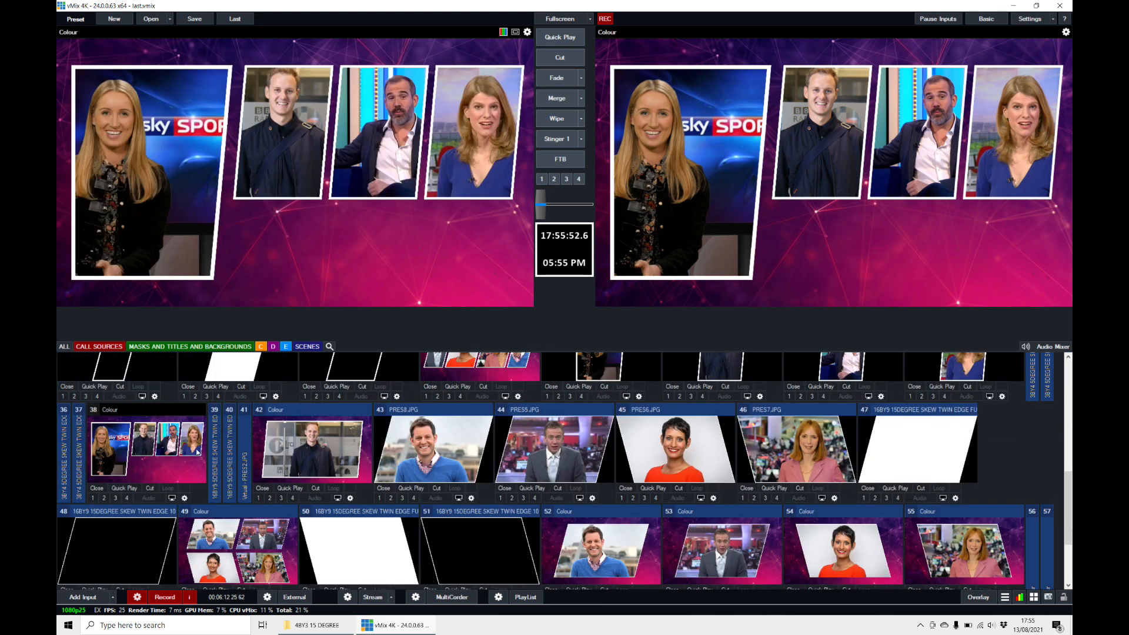
left_click(304, 455)
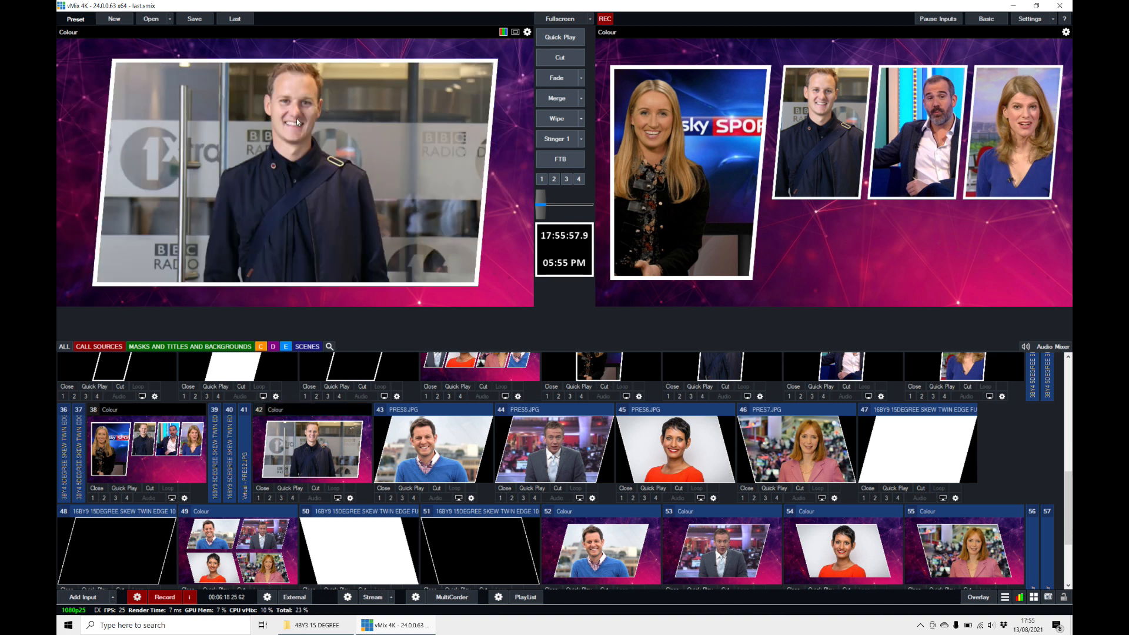
Step: Run Merge transitions back and forth between the Colour scenes of inputs 38 and 42, ending with input 38 on the output
left_click(563, 100)
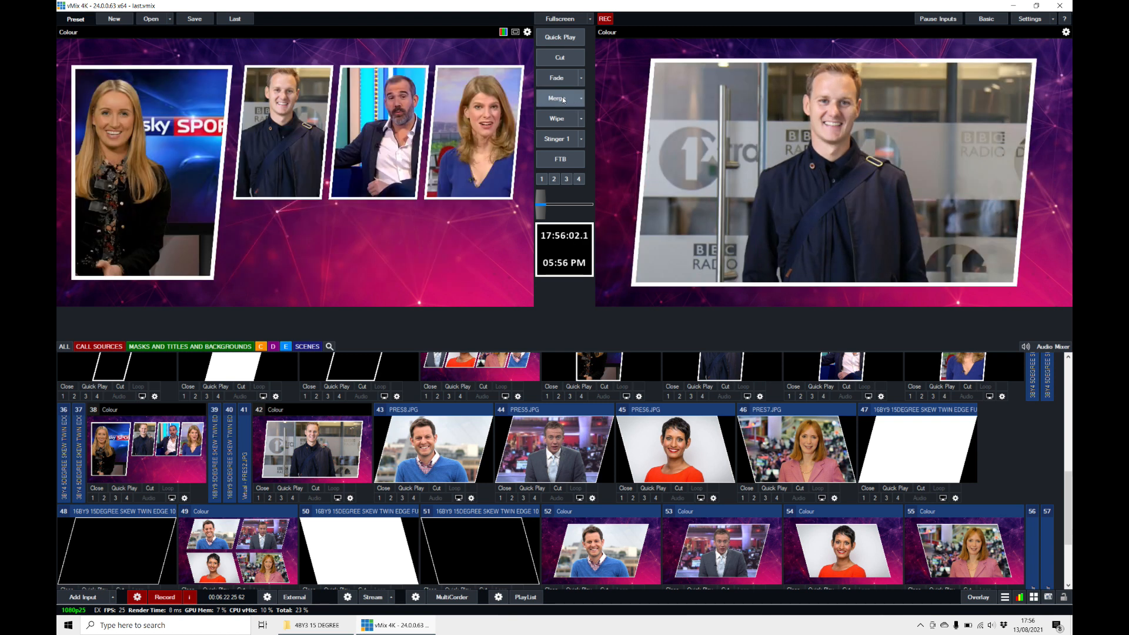
left_click(563, 100)
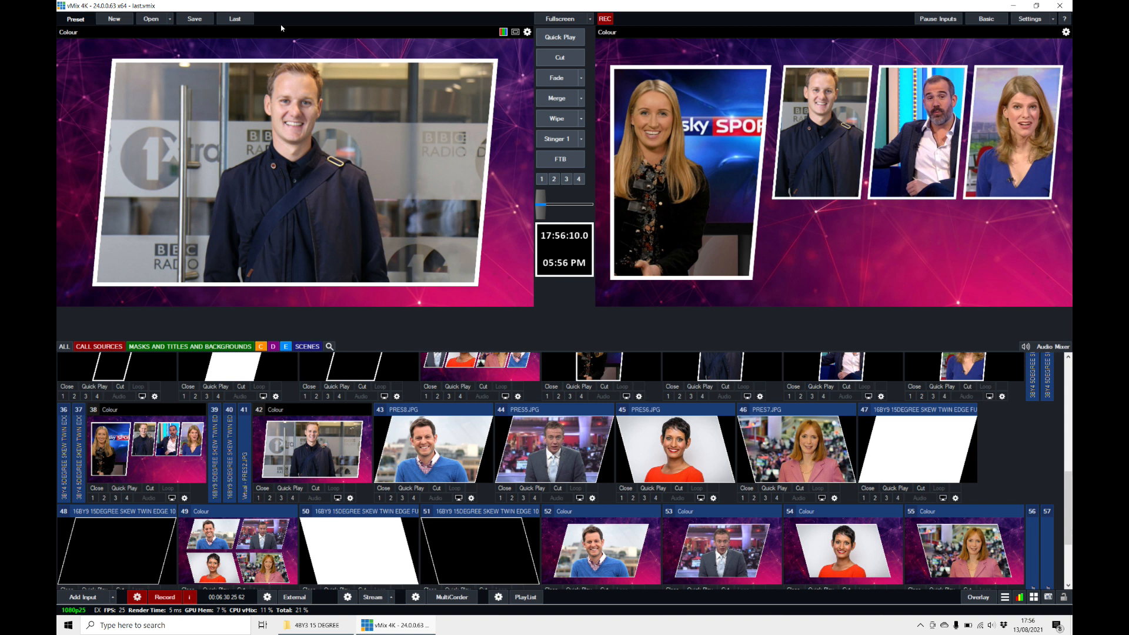
left_click(559, 99)
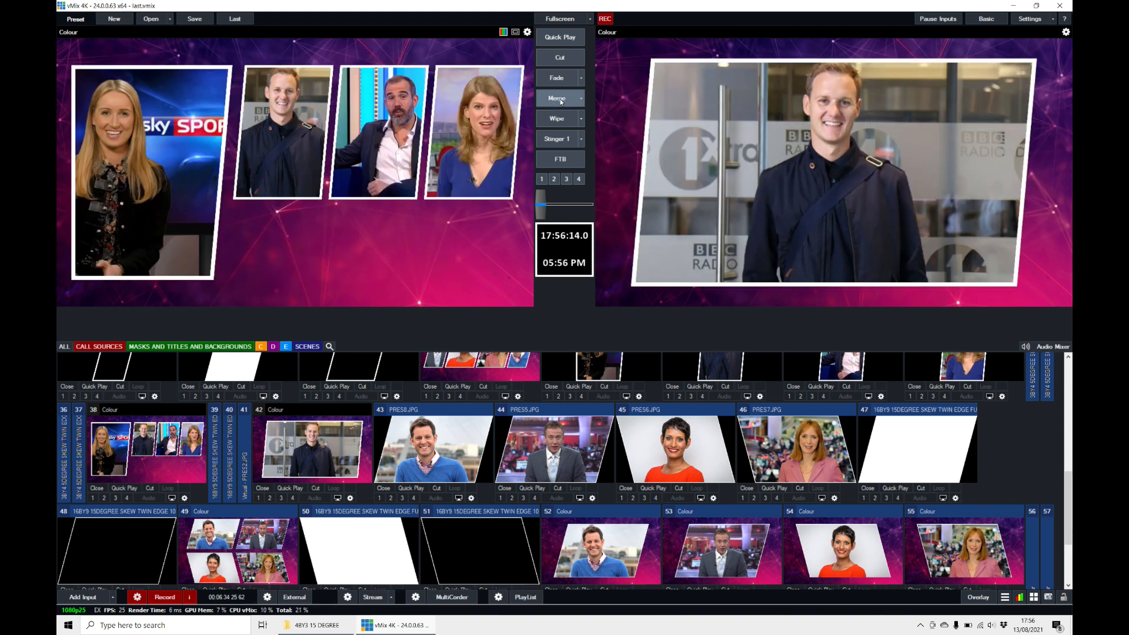
left_click(560, 100)
Step: Cut back and forth between the scenes of inputs 38 and 42, ending with the single-presenter scene on the output
left_click(567, 59)
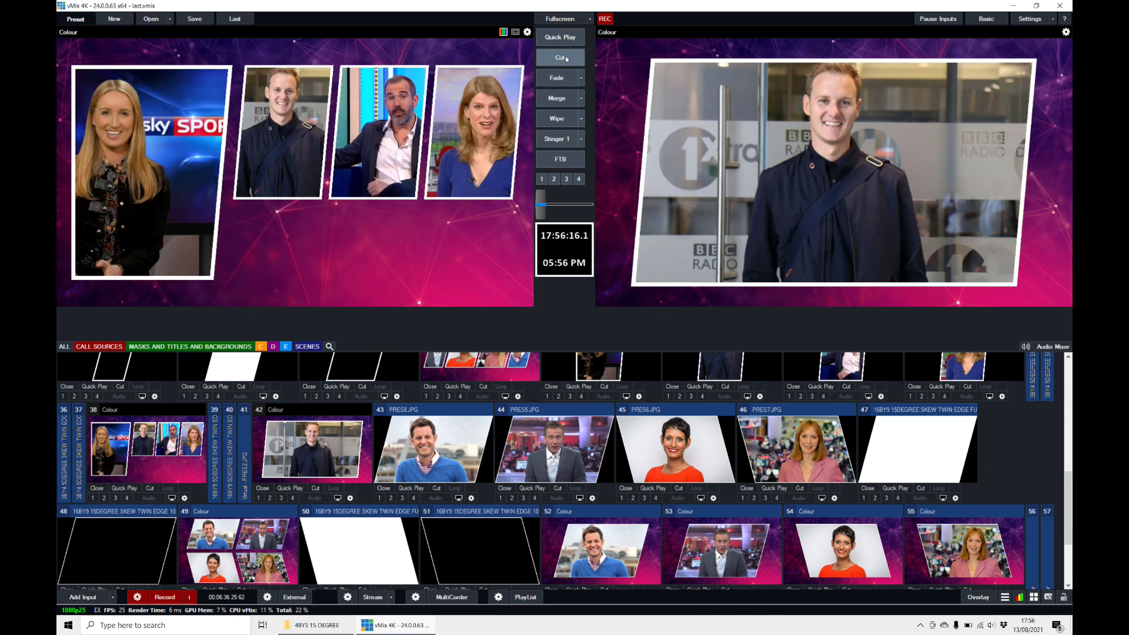
left_click(567, 59)
left_click(566, 58)
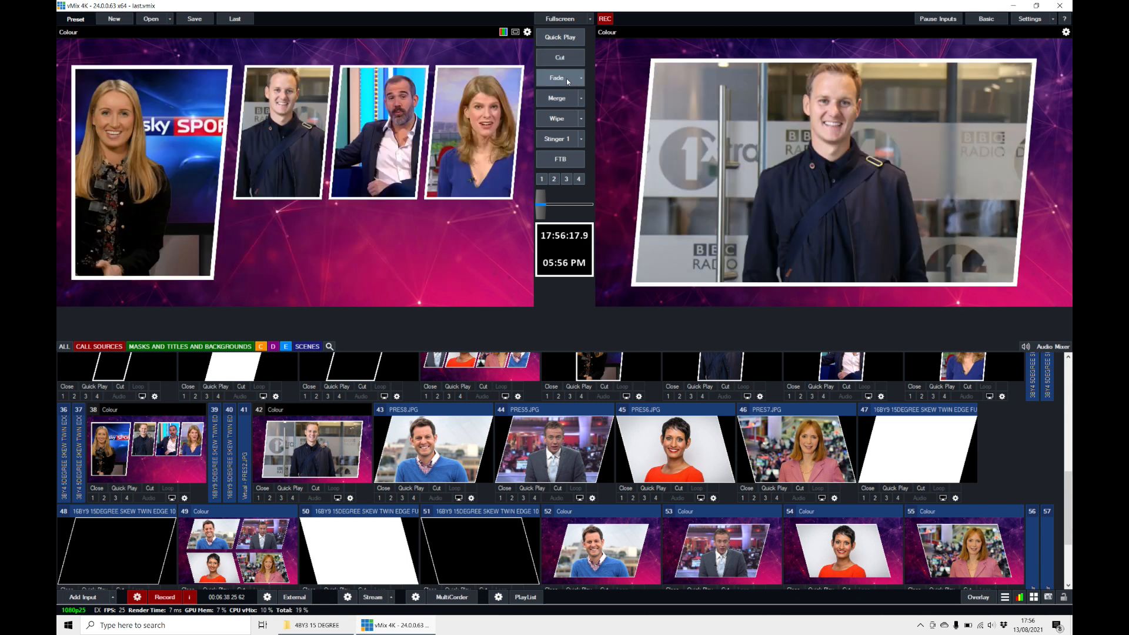
Step: Run Fade transitions between the scenes of inputs 38 and 42, ending with the four-presenter scene on the output
left_click(568, 80)
left_click(568, 80)
left_click(568, 80)
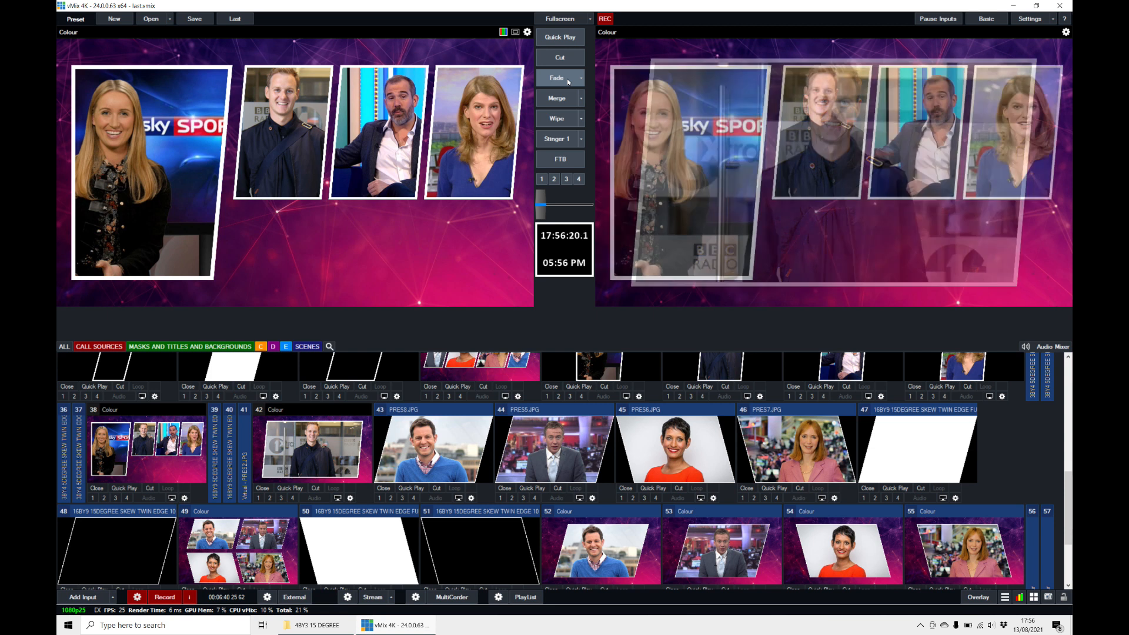
left_click(568, 80)
left_click(568, 80)
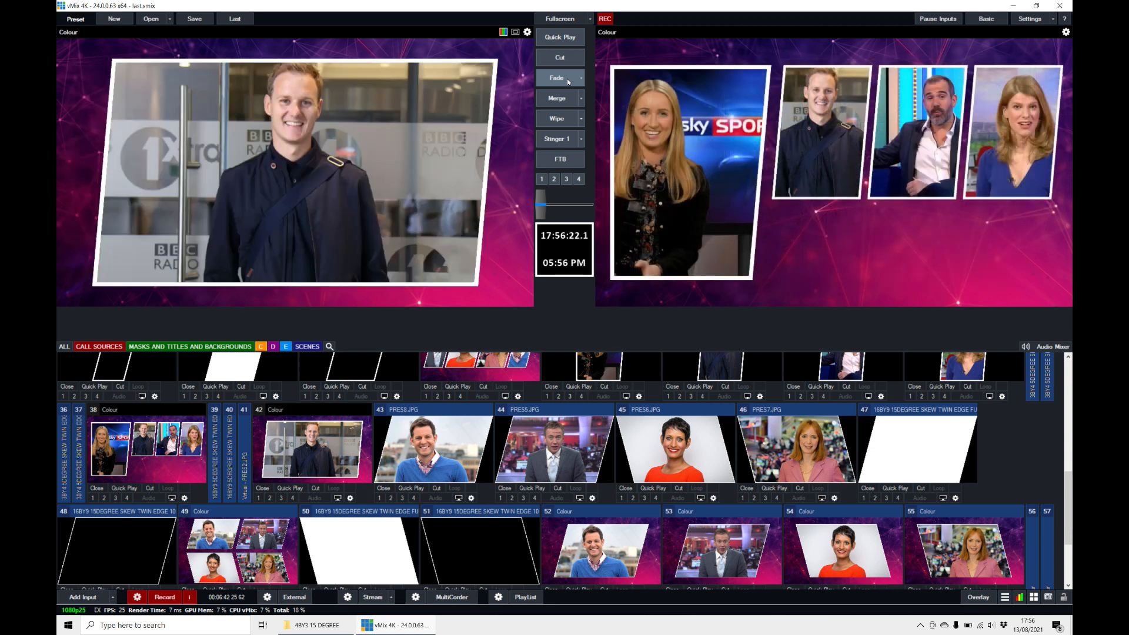
left_click(568, 80)
left_click(568, 80)
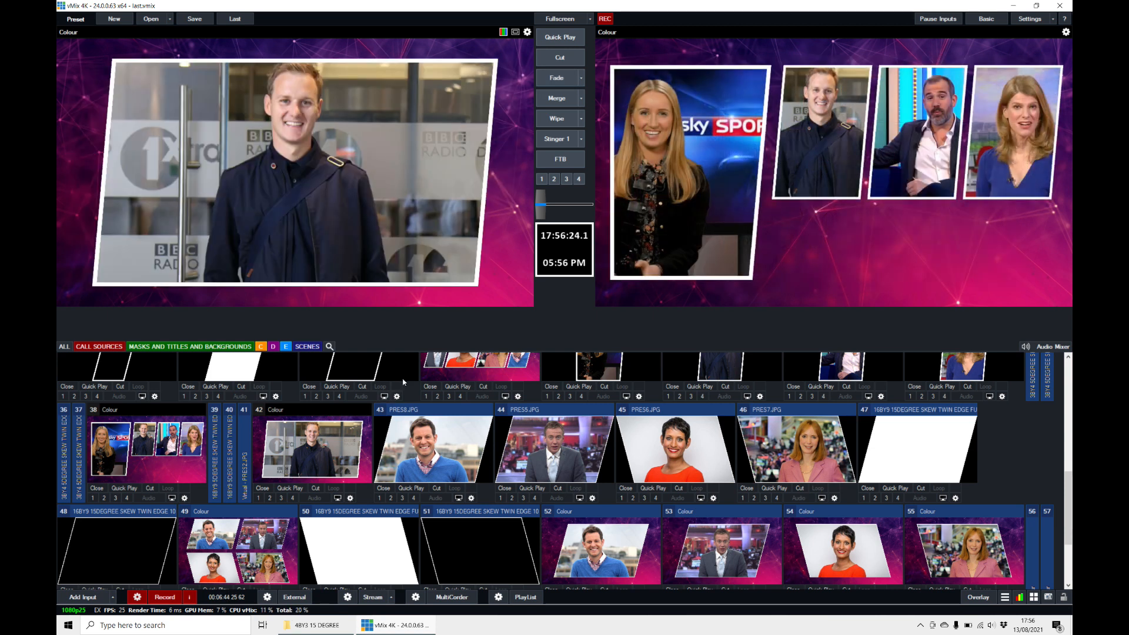
scroll(462, 412, "down", 2)
scroll(461, 411, "up", 1)
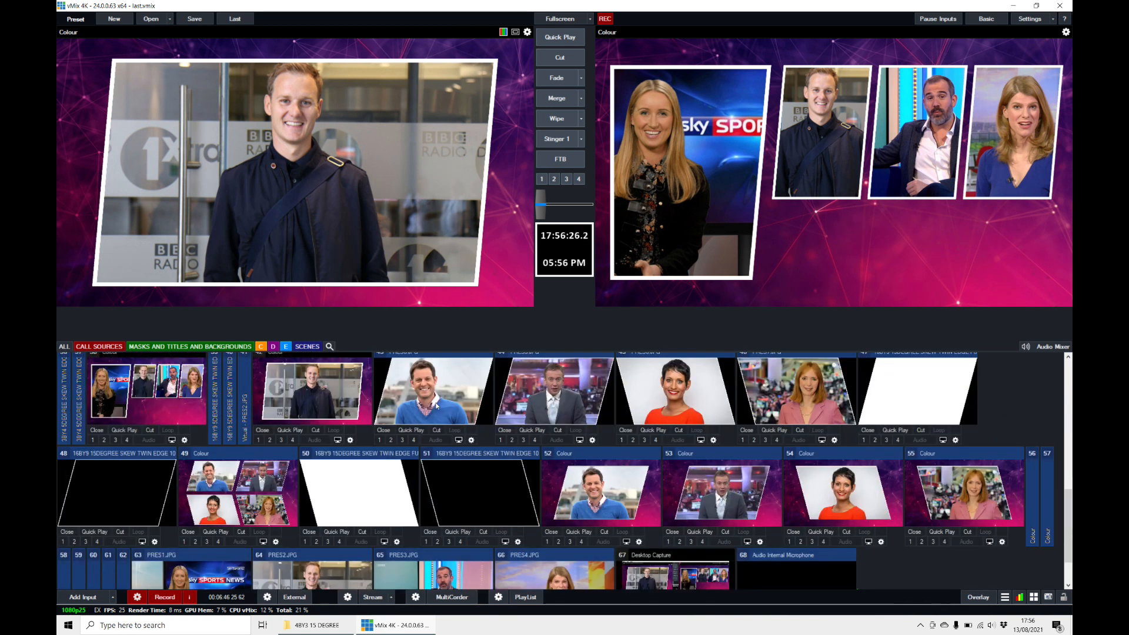
Step: Preview the skew-masked presenter inputs PRES8, PRES5, PRES6 and PRES7 (inputs 43 to 46), comparing the last two
scroll(437, 407, "up", 1)
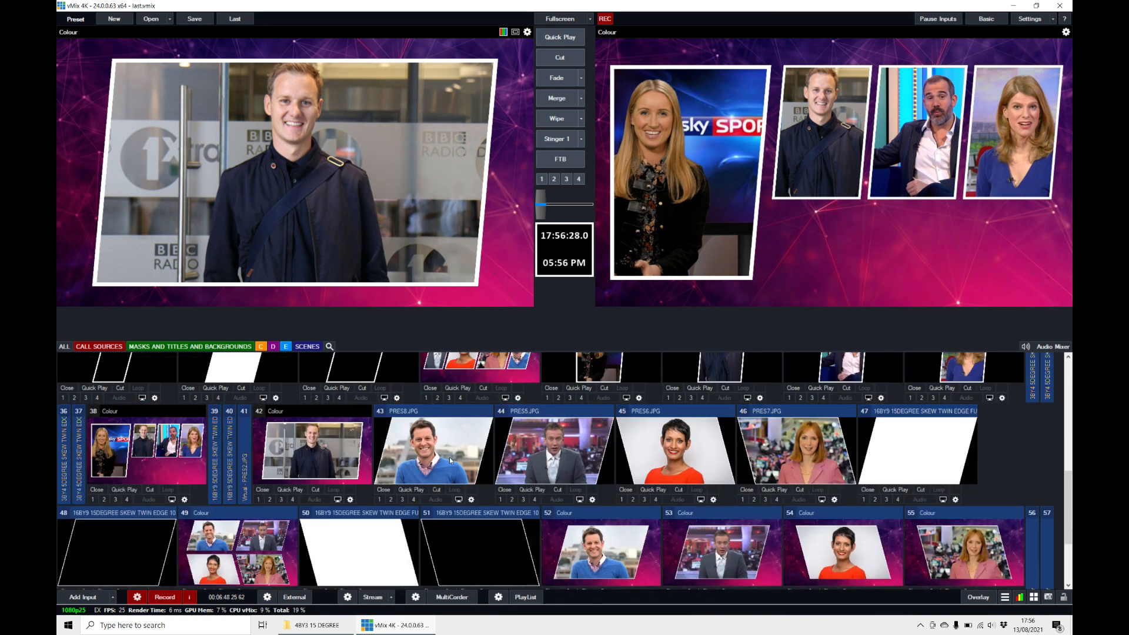
left_click(450, 461)
left_click(468, 448)
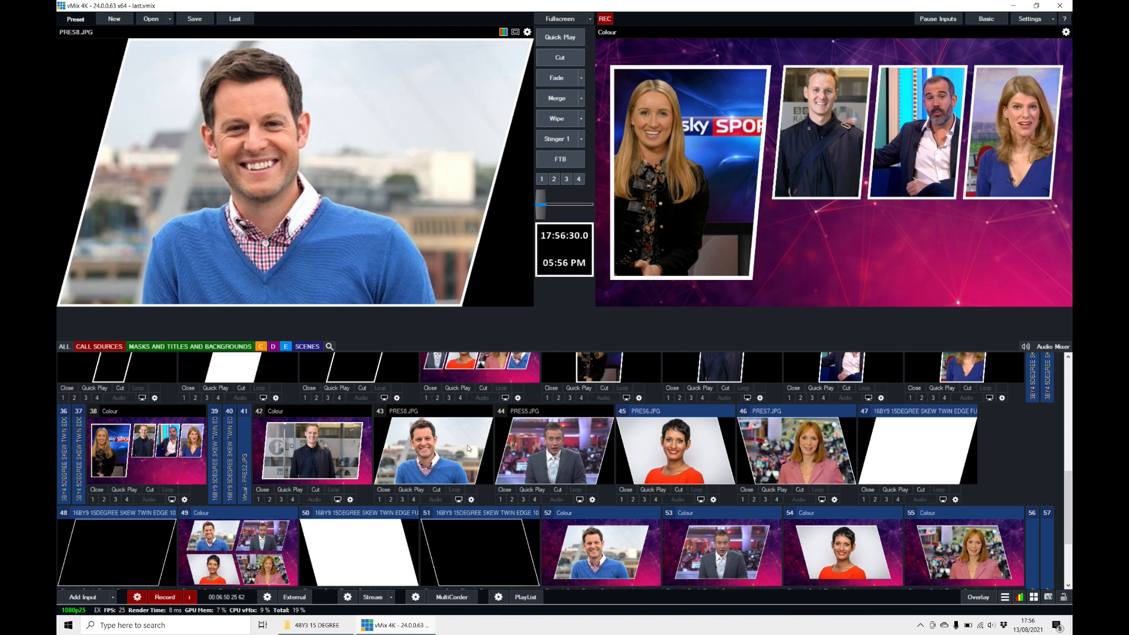
left_click(547, 459)
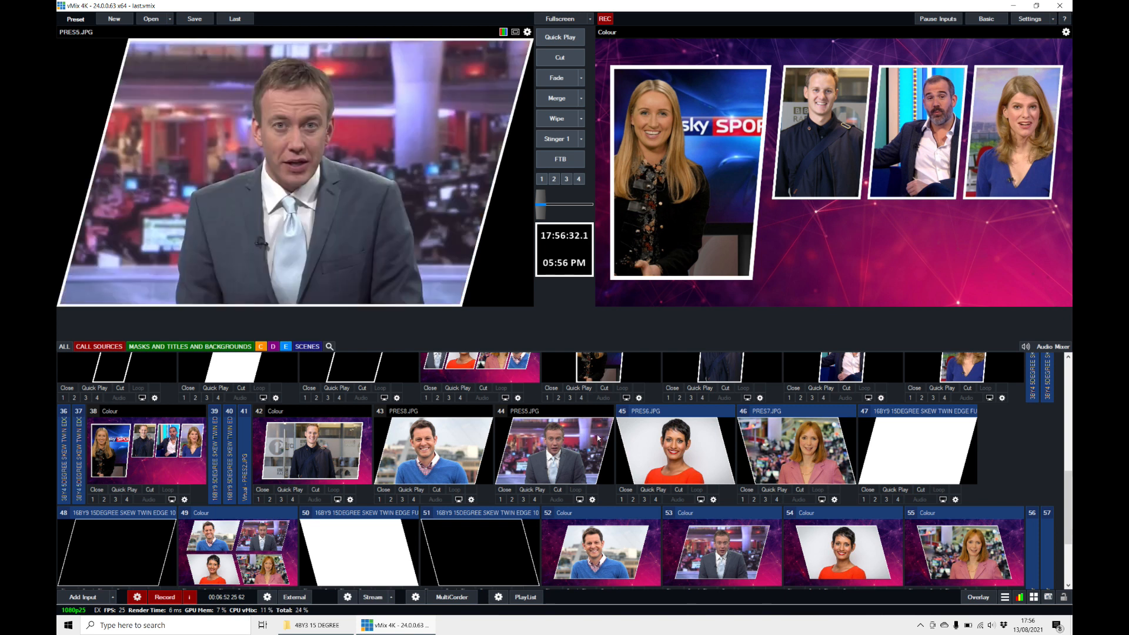
left_click(673, 442)
left_click(786, 444)
left_click(709, 450)
left_click(775, 447)
left_click(705, 452)
left_click(771, 448)
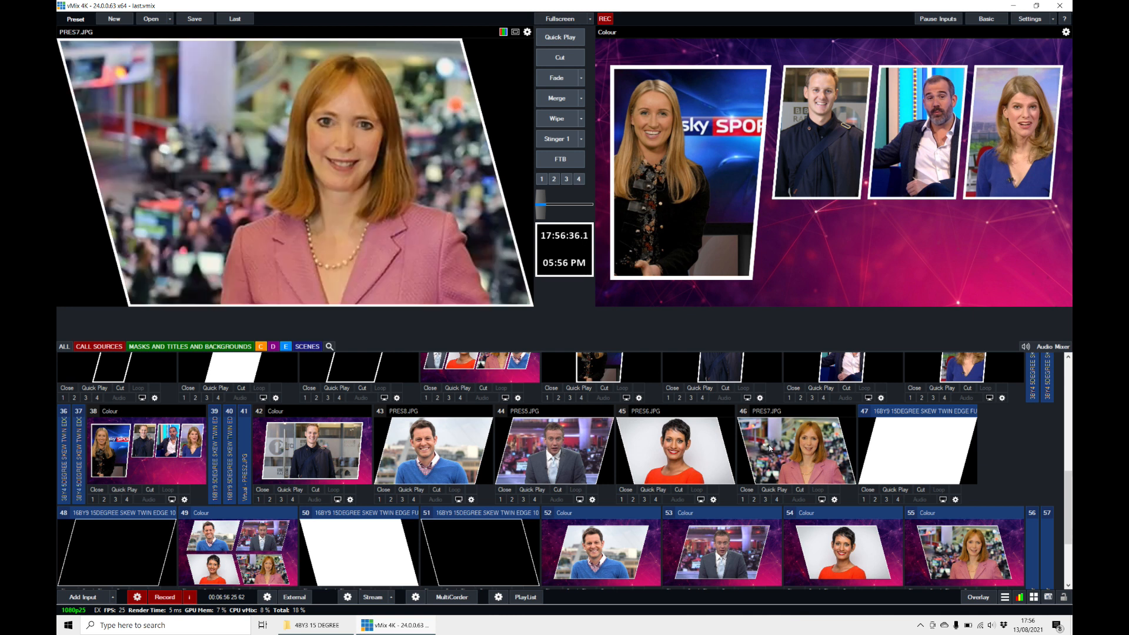
Step: Preview the 16BY9 15DEGREE SKEW TWIN EDGE full masks and 10 borders, in normal and vertically flipped versions (inputs 47, 48, 50 and 51)
left_click(900, 447)
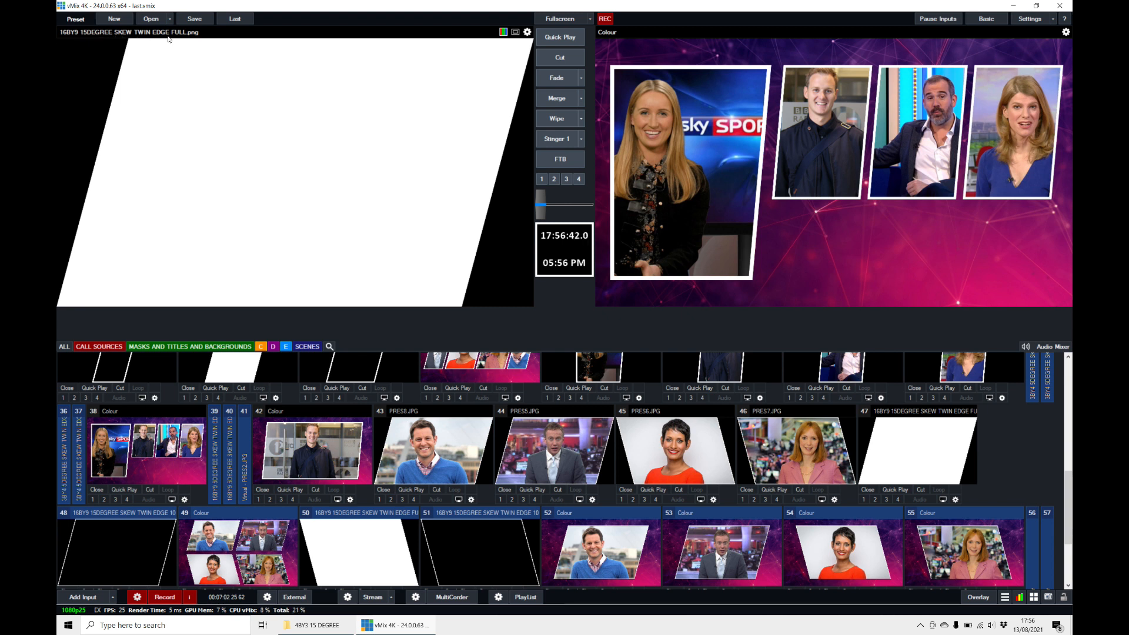
left_click(364, 548)
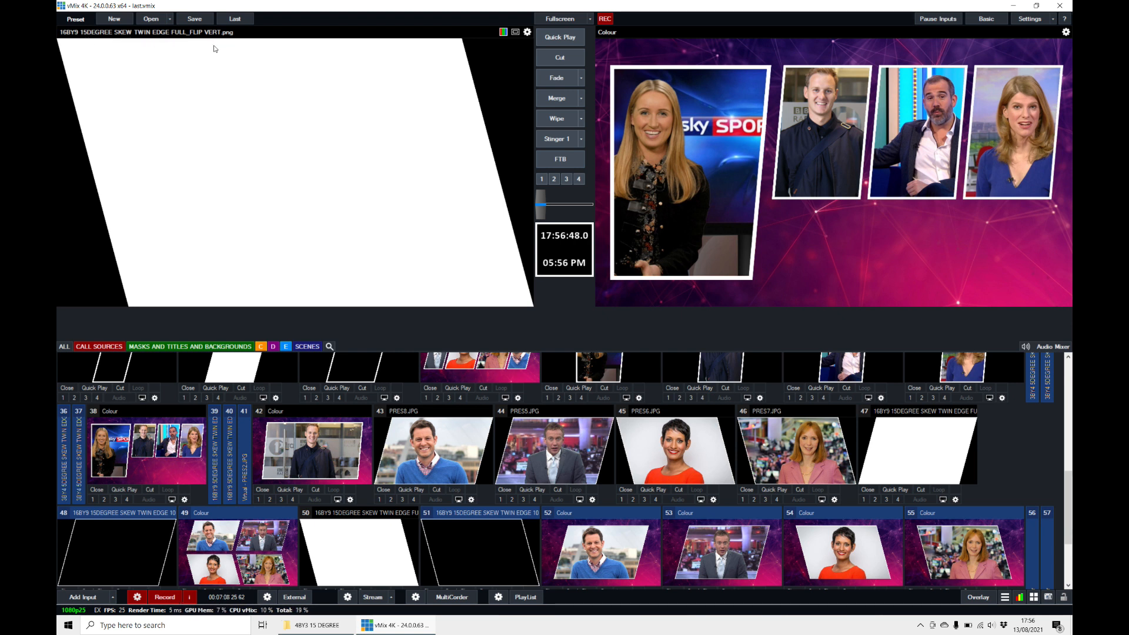
left_click(899, 455)
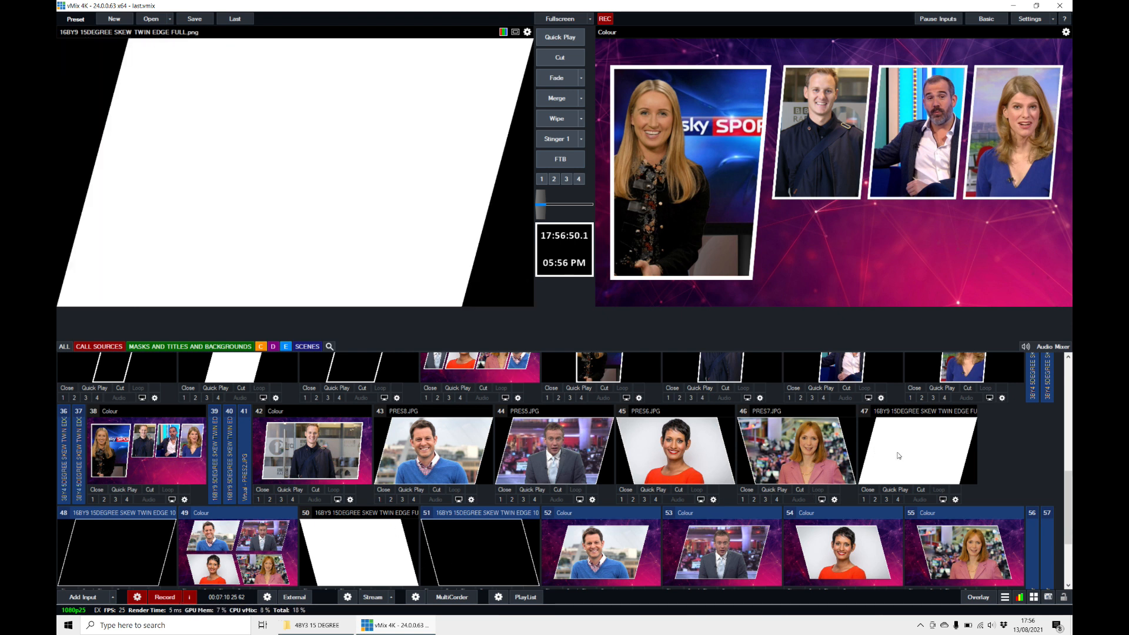
left_click(117, 570)
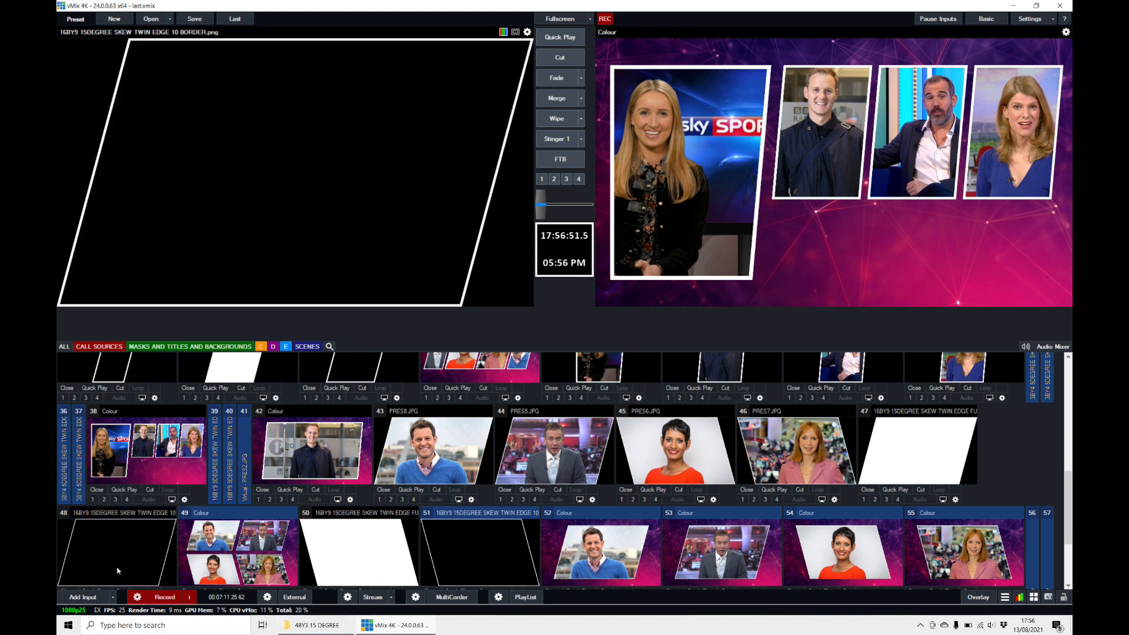
left_click(354, 553)
left_click(484, 553)
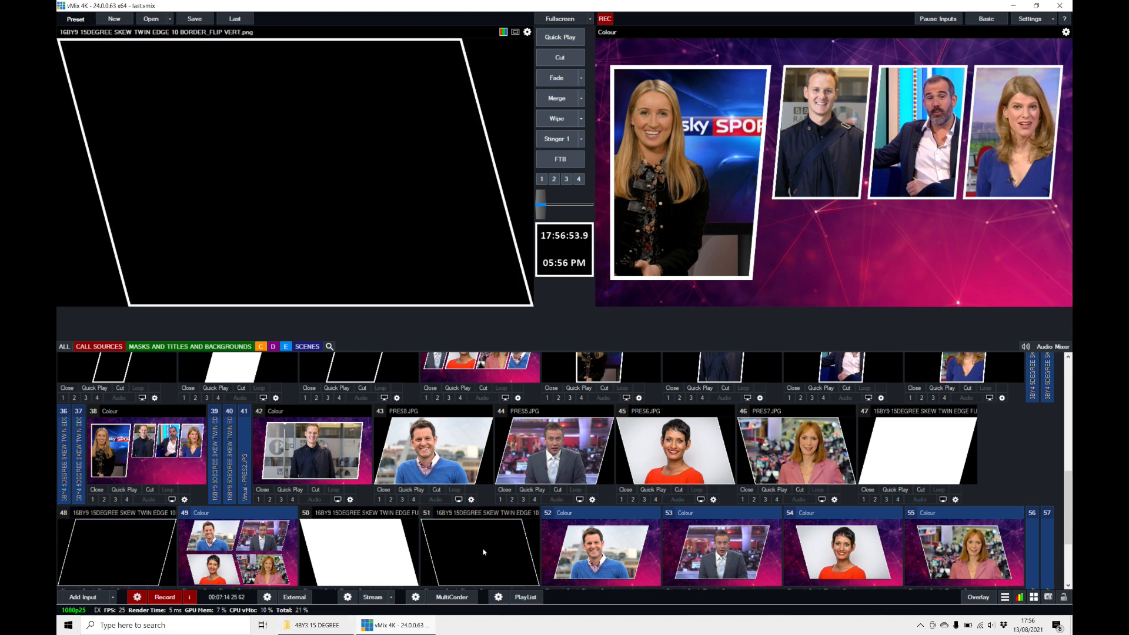
Step: Preview the bordered presenter inputs PRES8, PRES5 and PRES7 again to compare their opposing skews
left_click(462, 465)
left_click(549, 463)
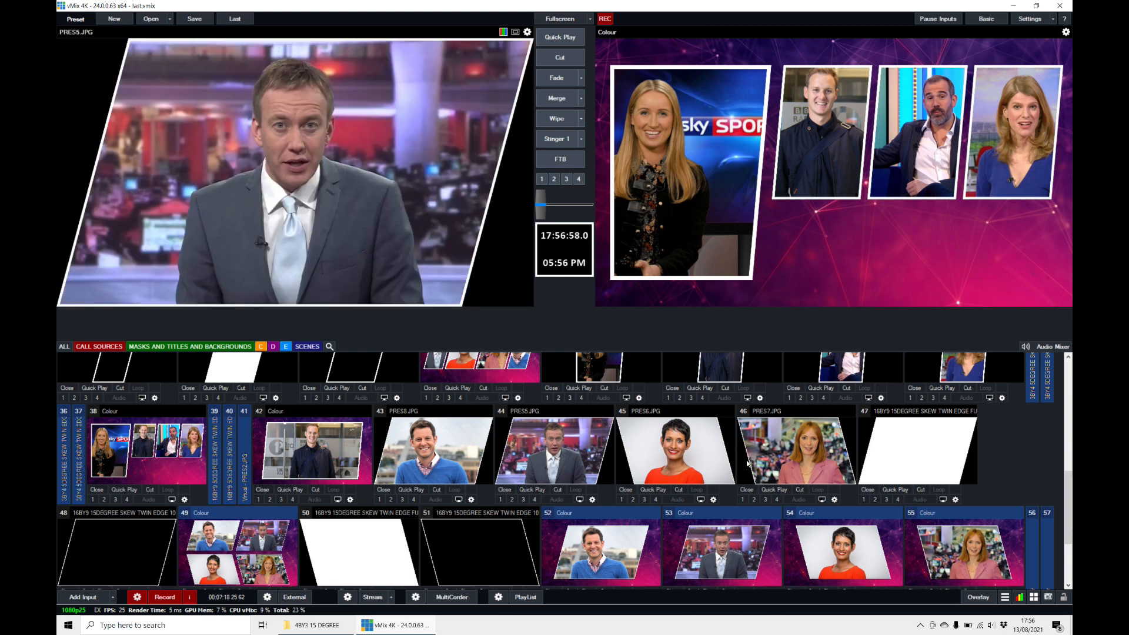
left_click(796, 453)
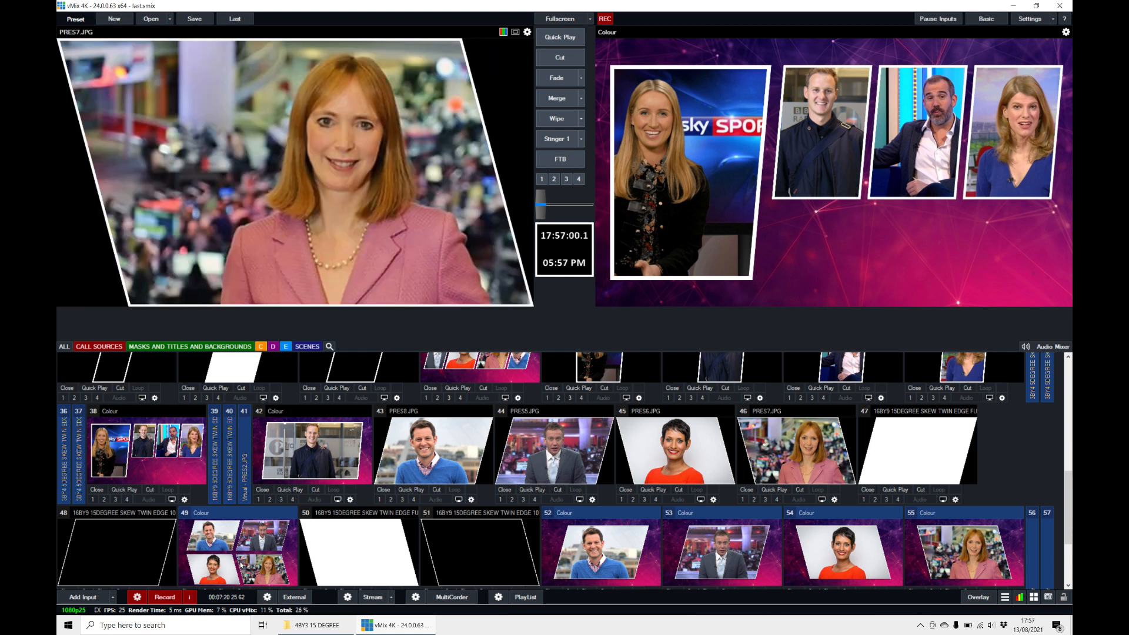
Step: Put the four-presenter Colour scene (input 49) on the output and run Merge transitions back and forth with the single-presenter scene of input 52
scroll(242, 564, "down", 1)
left_click(224, 507)
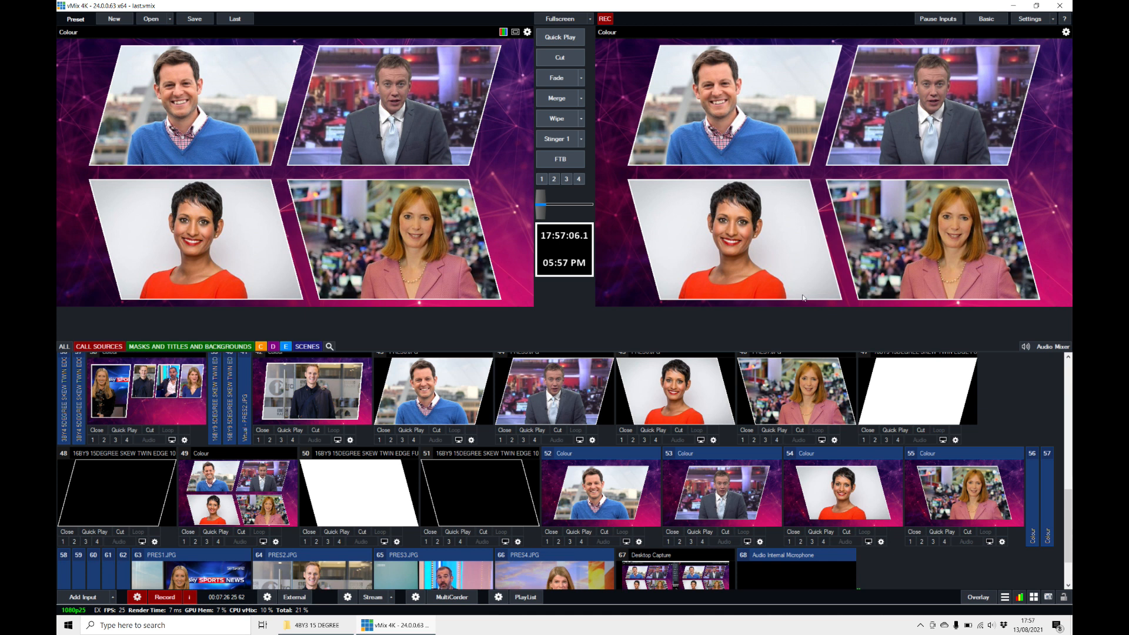
left_click(610, 494)
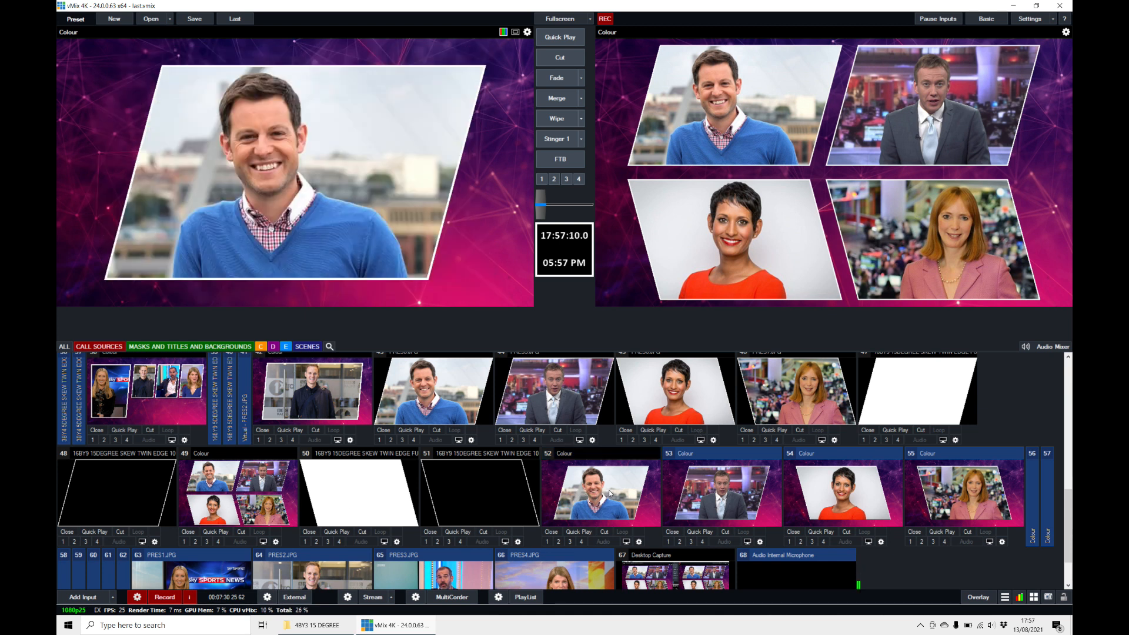
left_click(550, 99)
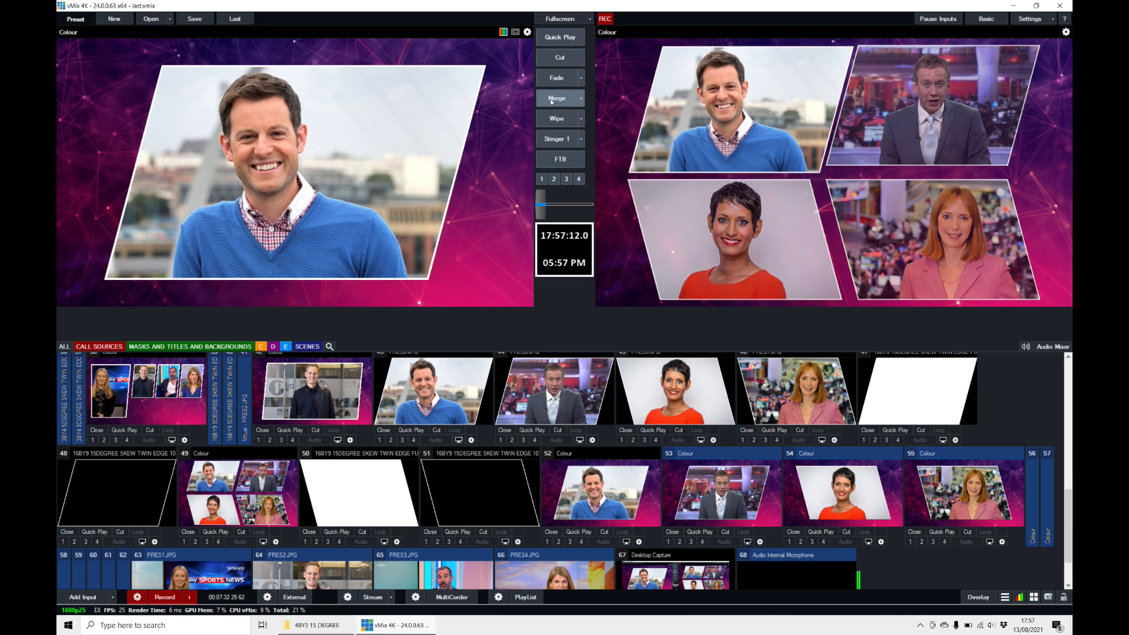
left_click(551, 100)
left_click(551, 100)
left_click(551, 100)
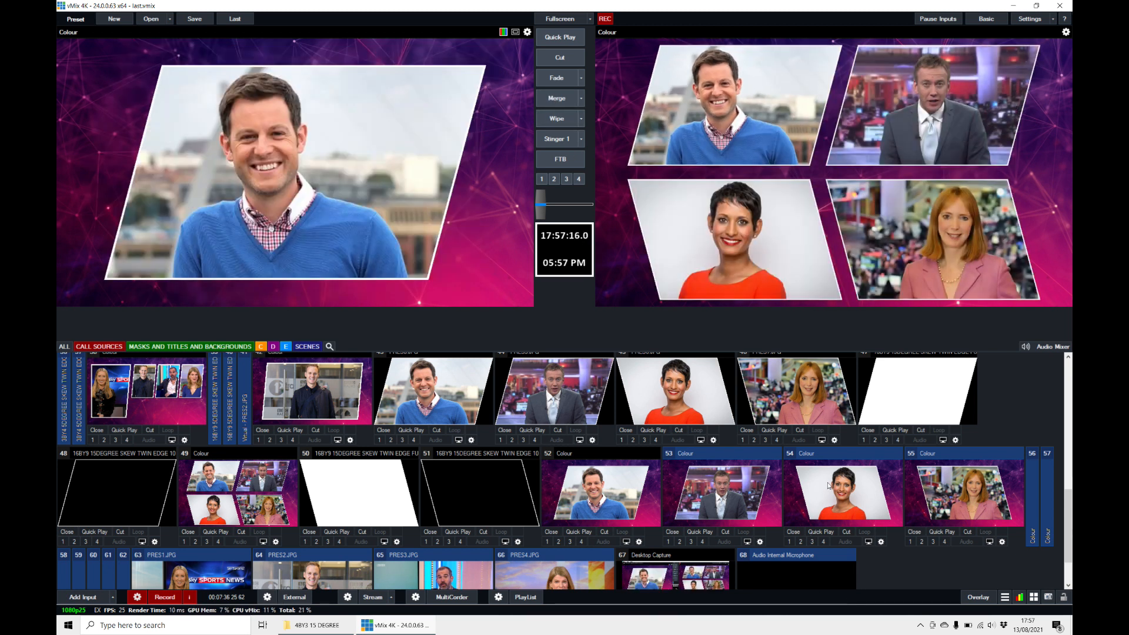
Step: Load the single-presenter scene of input 54 and Merge back and forth with input 49, ending with input 49 on the output
left_click(838, 491)
left_click(551, 100)
left_click(551, 100)
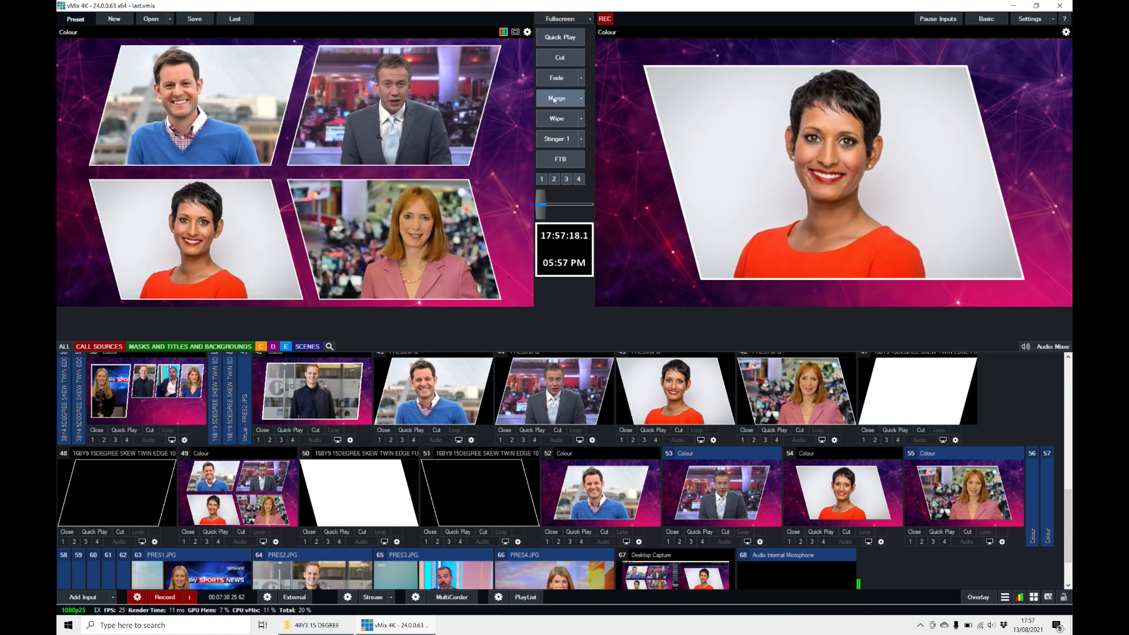
left_click(554, 100)
left_click(553, 100)
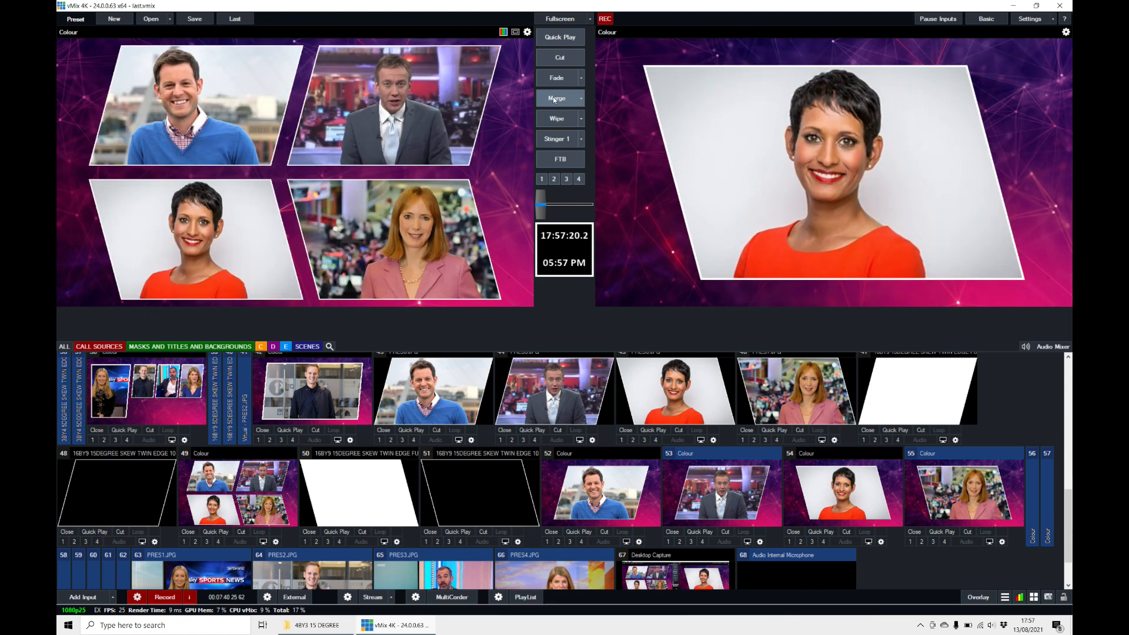
left_click(553, 100)
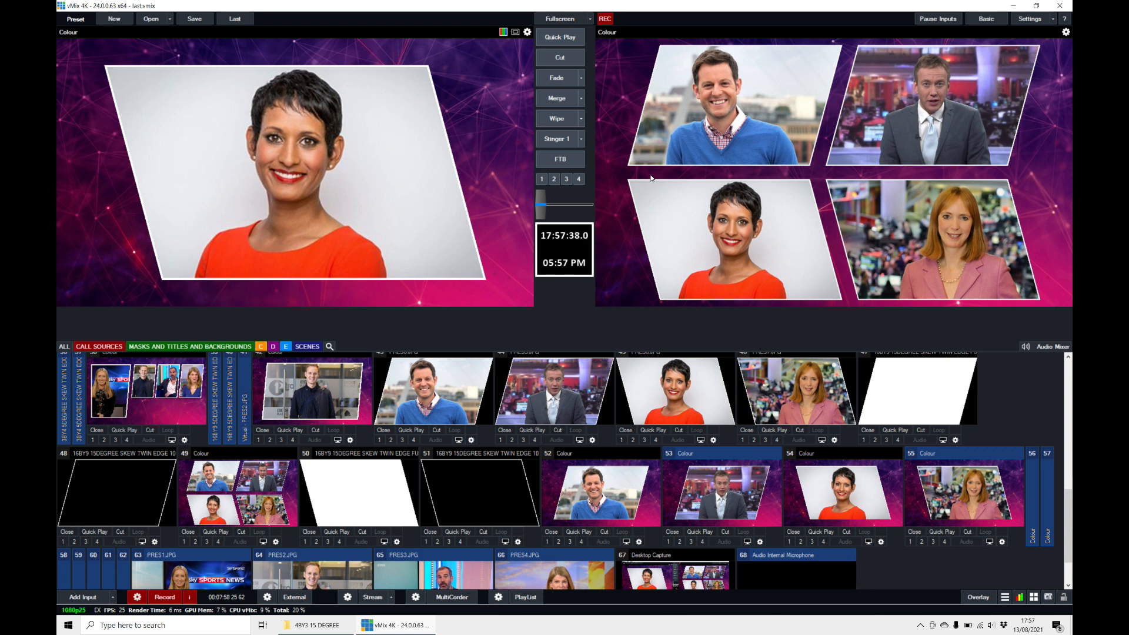
Step: Collapse the Desktop Capture and Audio Internal Microphone inputs (67 and 68) in the input list
scroll(665, 424, "down", 1)
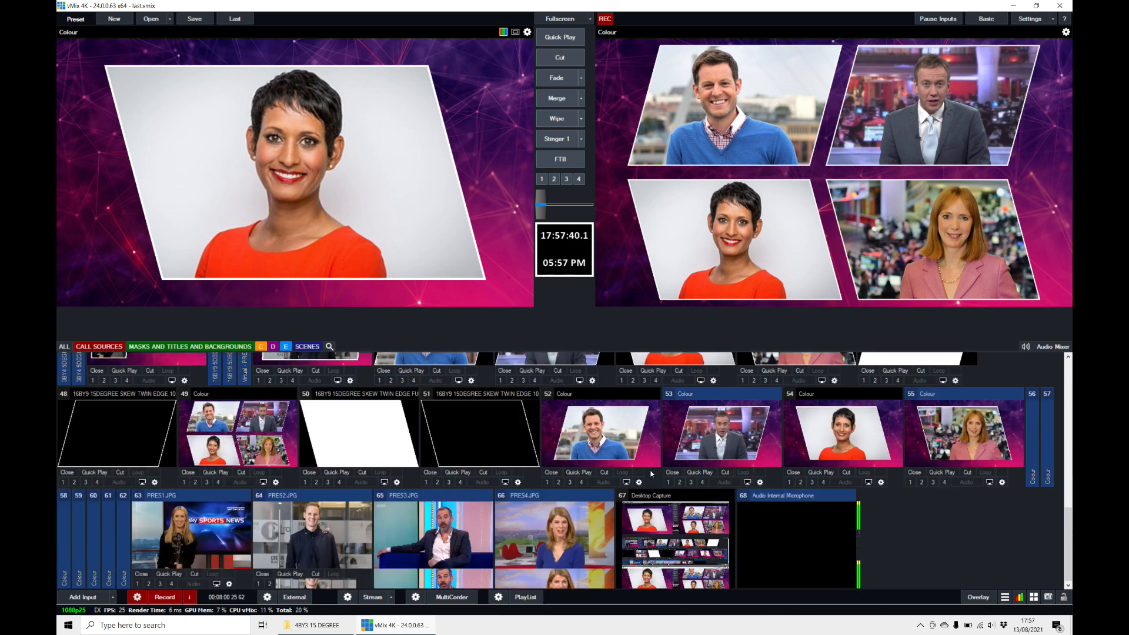
left_click(658, 495)
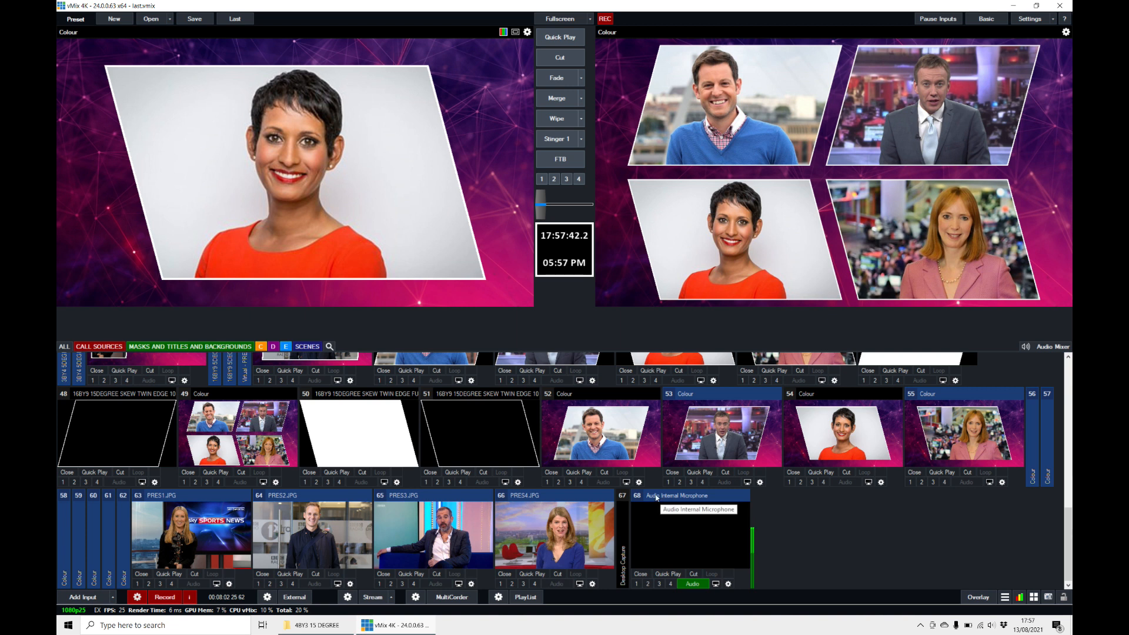
left_click(657, 497)
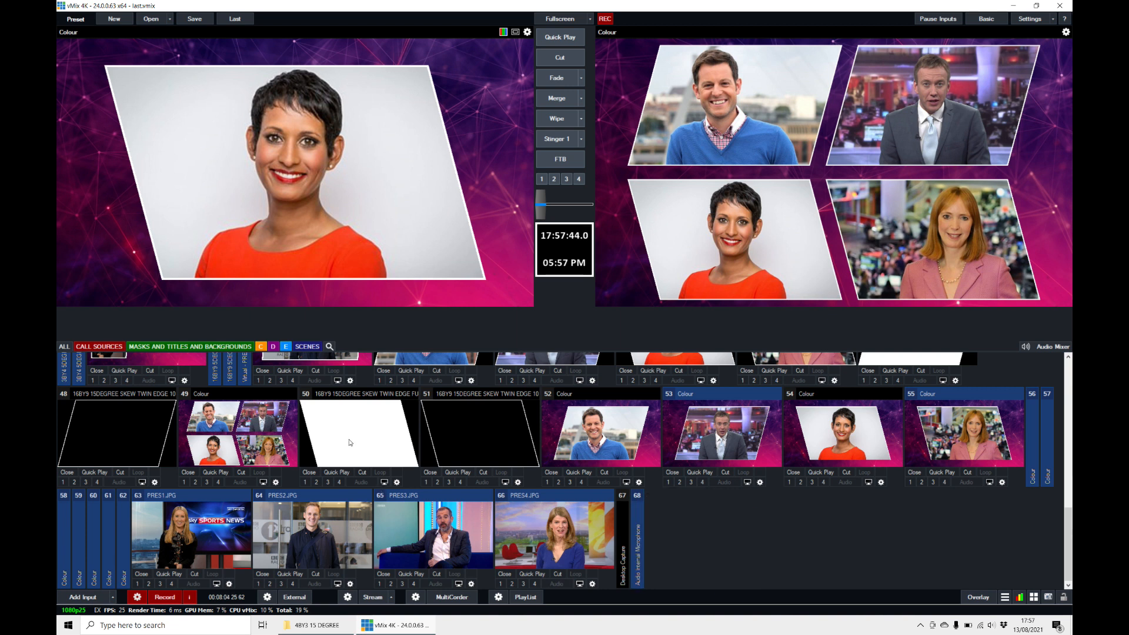
Step: Preview the unmasked source images PRES1.JPG to PRES4.JPG (inputs 63 to 66), ending on PRES1.JPG
left_click(209, 516)
left_click(330, 529)
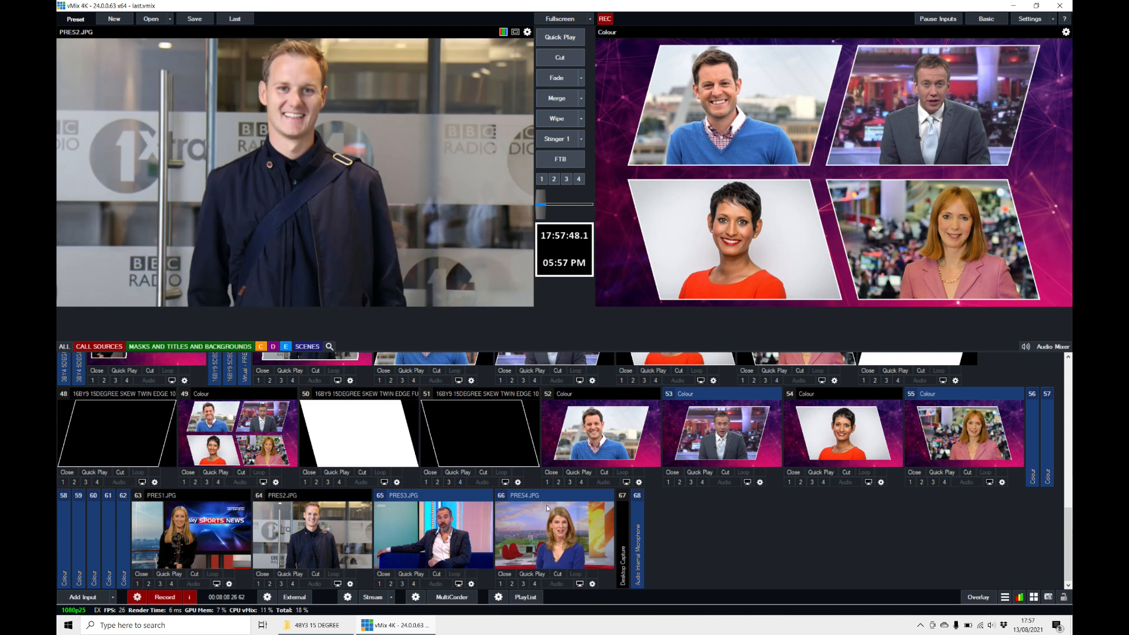
left_click(544, 531)
left_click(203, 532)
left_click(318, 531)
left_click(440, 528)
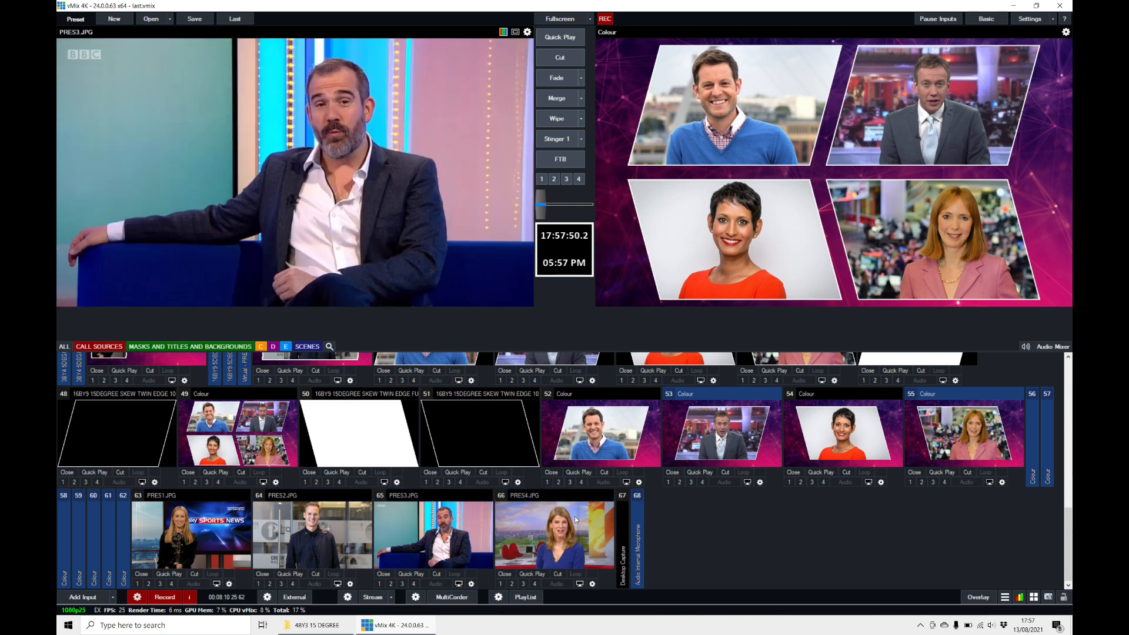
left_click(578, 520)
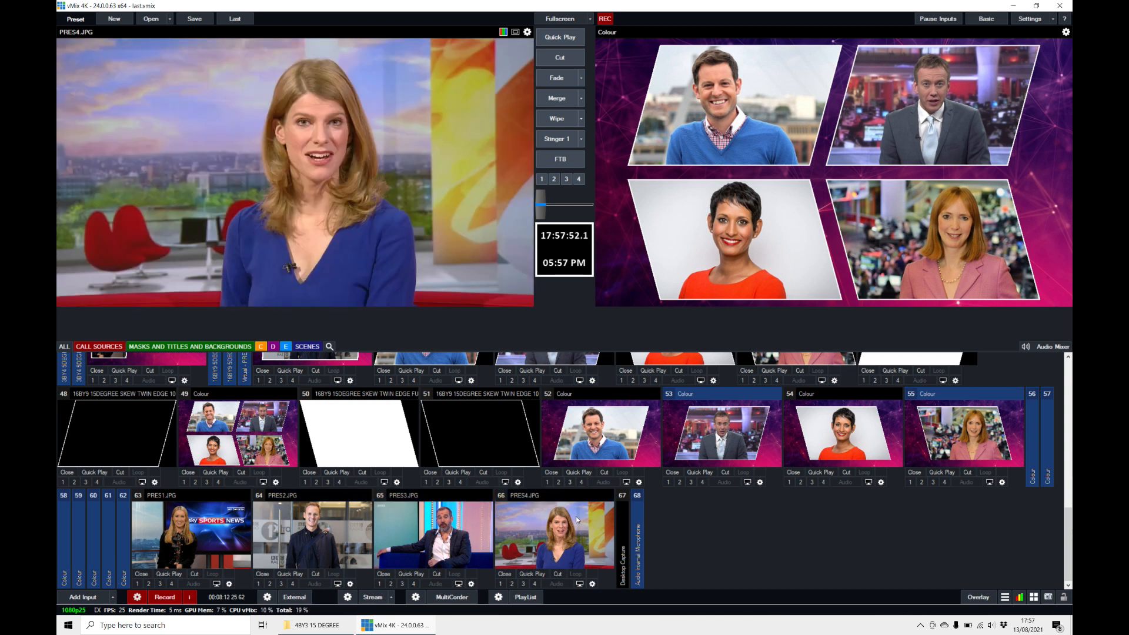
left_click(230, 538)
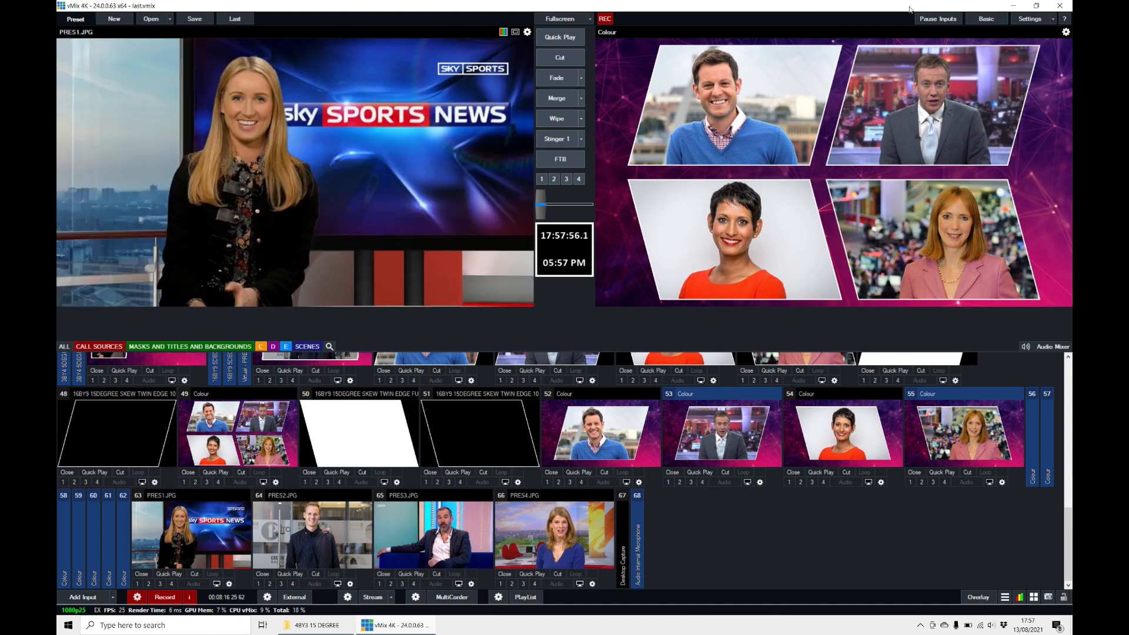
Step: Restore the vMix window to its smaller size beside File Explorer and open the 3BY4 5 DEGREE folder from the parent image folder
left_click(1037, 6)
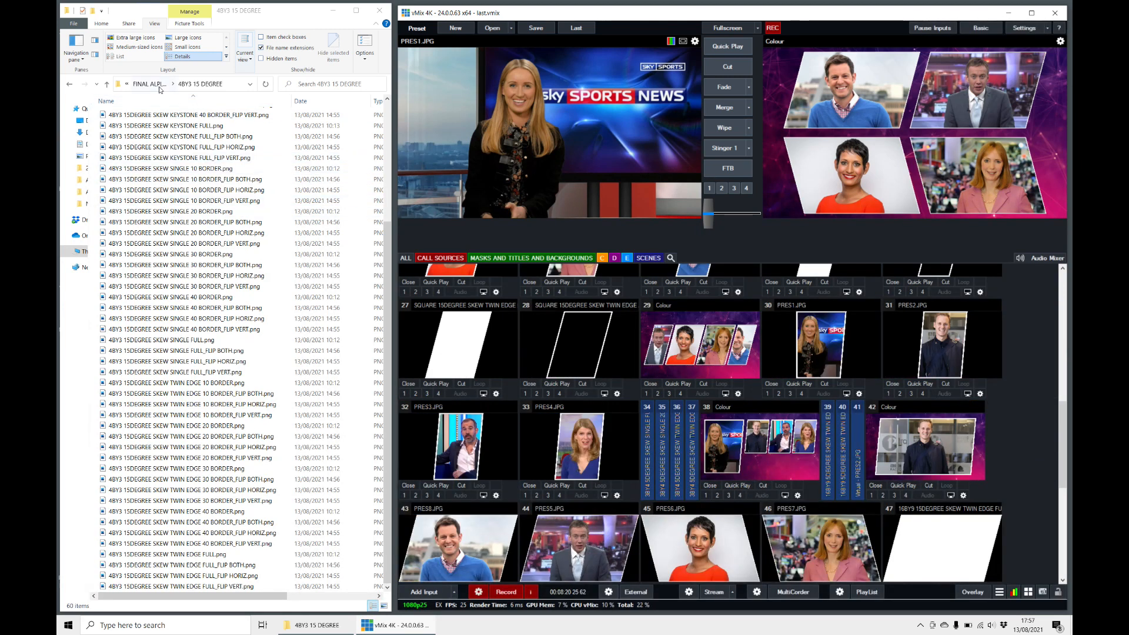
left_click(69, 84)
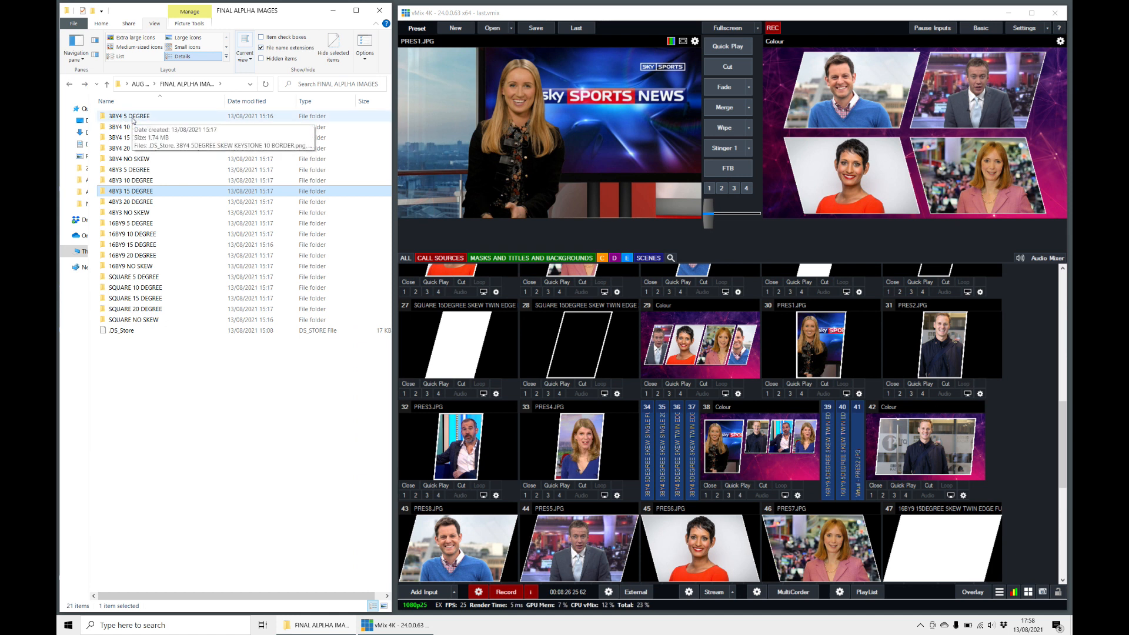
double_click(132, 120)
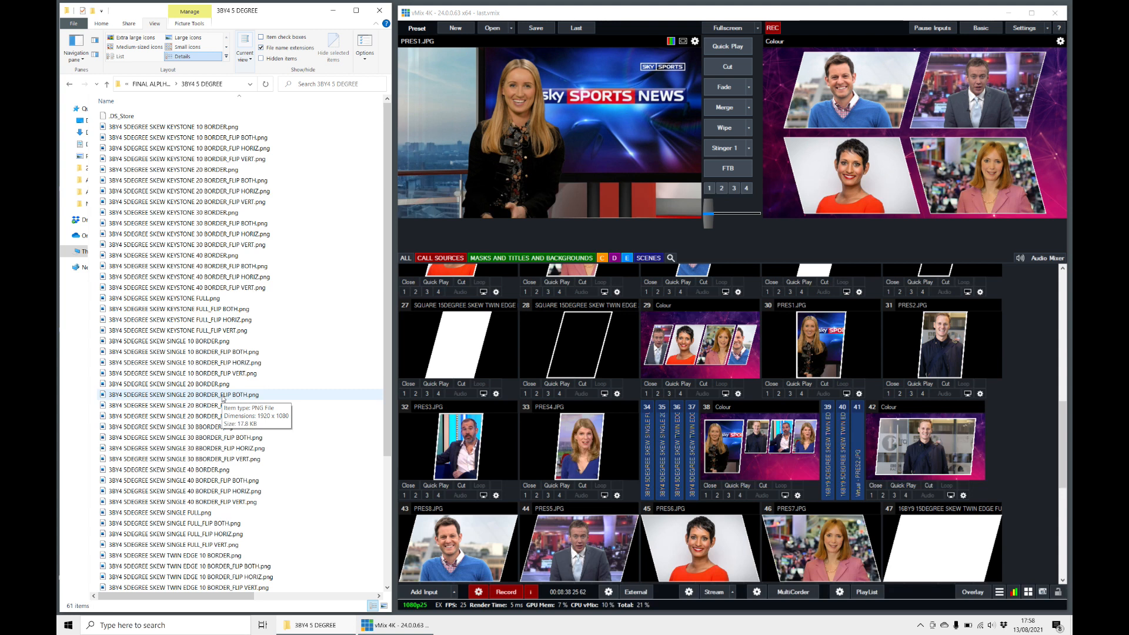
Step: Add 3BY4 5DEGREE SKEW SINGLE FULL.png and 3BY4 5DEGREE SKEW SINGLE 20 BORDER.png from the folder to vMix as new inputs
scroll(222, 397, "down", 2)
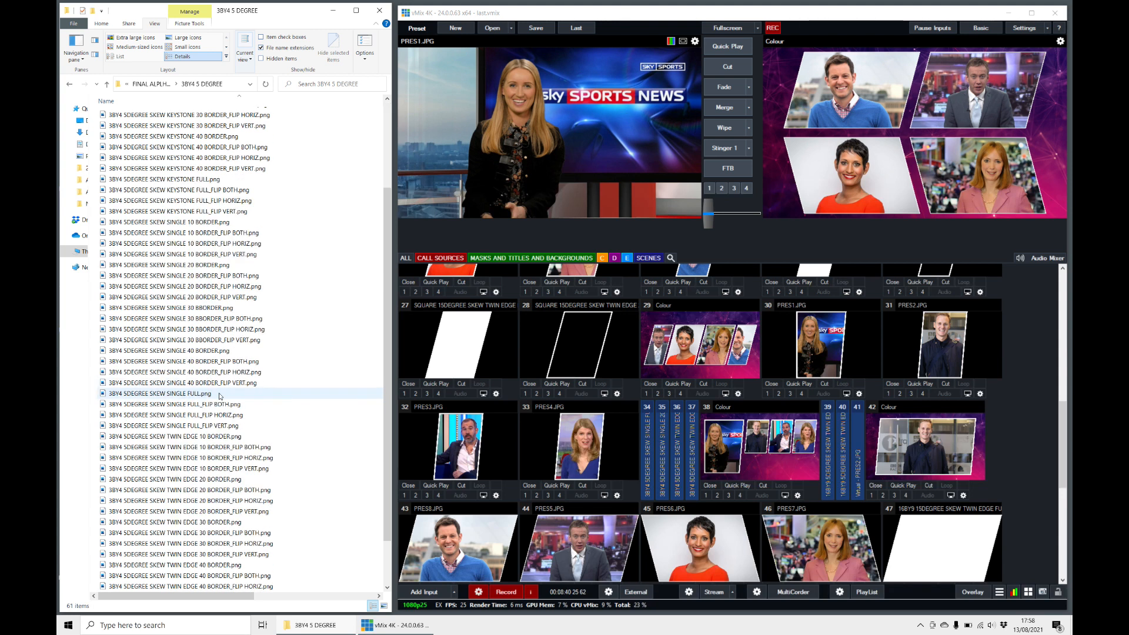
scroll(182, 401, "down", 2)
scroll(663, 405, "down", 5)
scroll(662, 416, "down", 1)
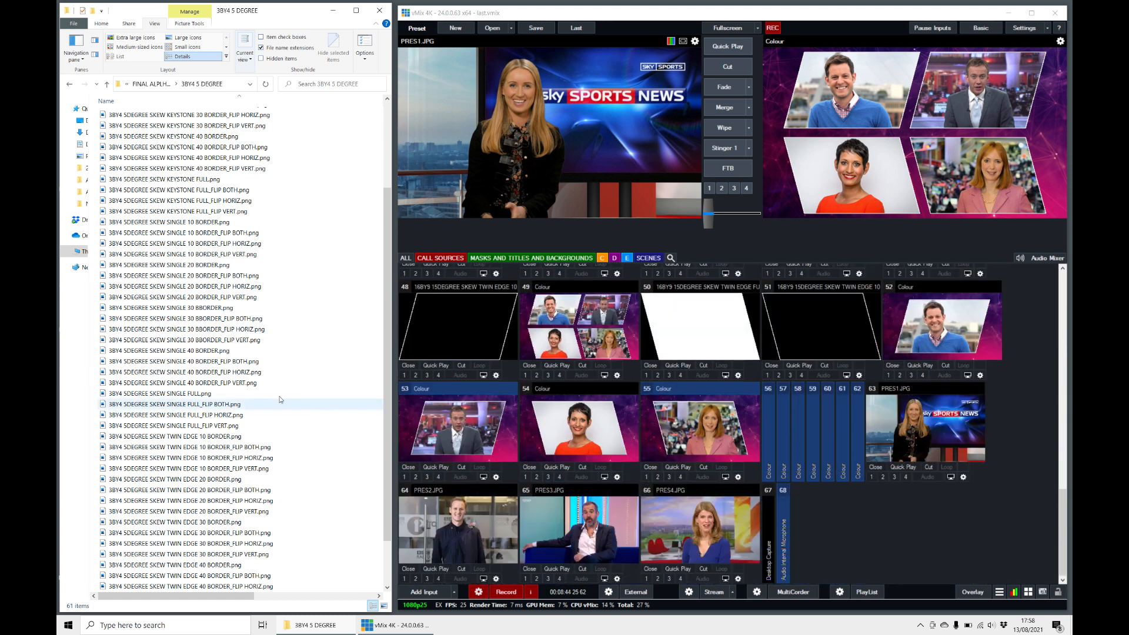
left_click(152, 398)
left_click_drag(153, 398, 848, 540)
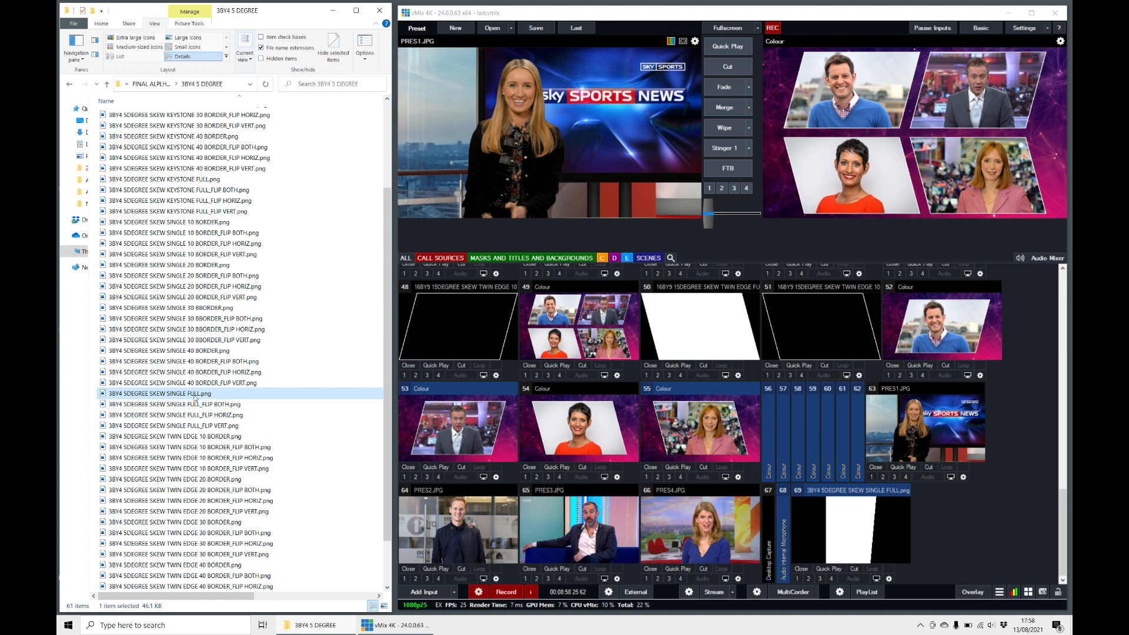
left_click(170, 266)
left_click_drag(157, 266, 941, 516)
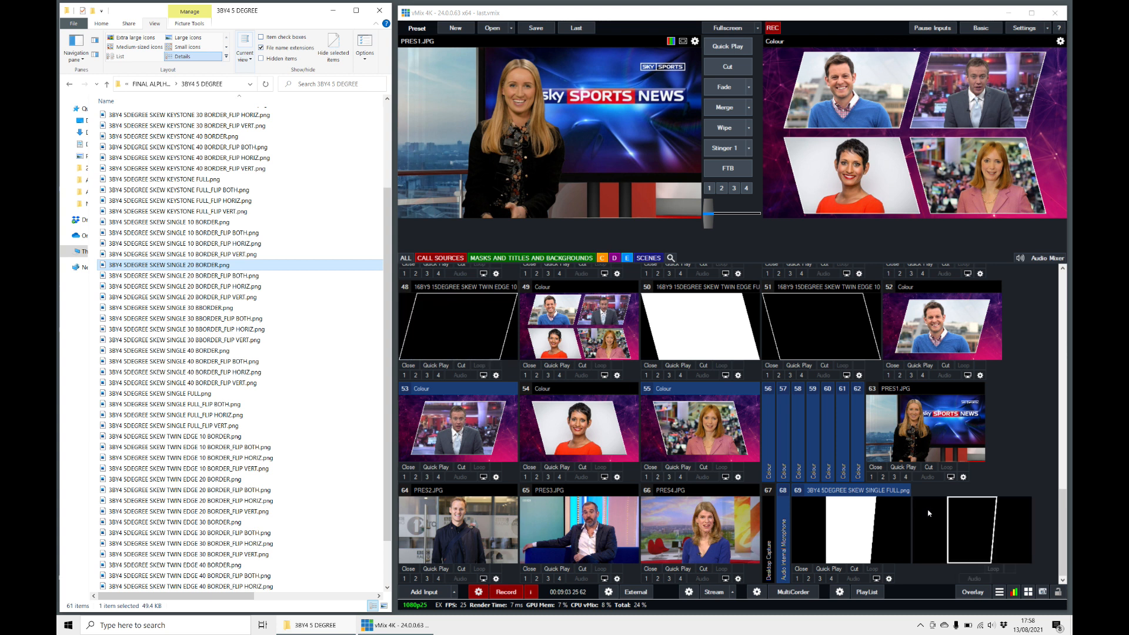
Step: Preview the new single-skew full mask and its 20 border alternately to compare their shapes
left_click(871, 521)
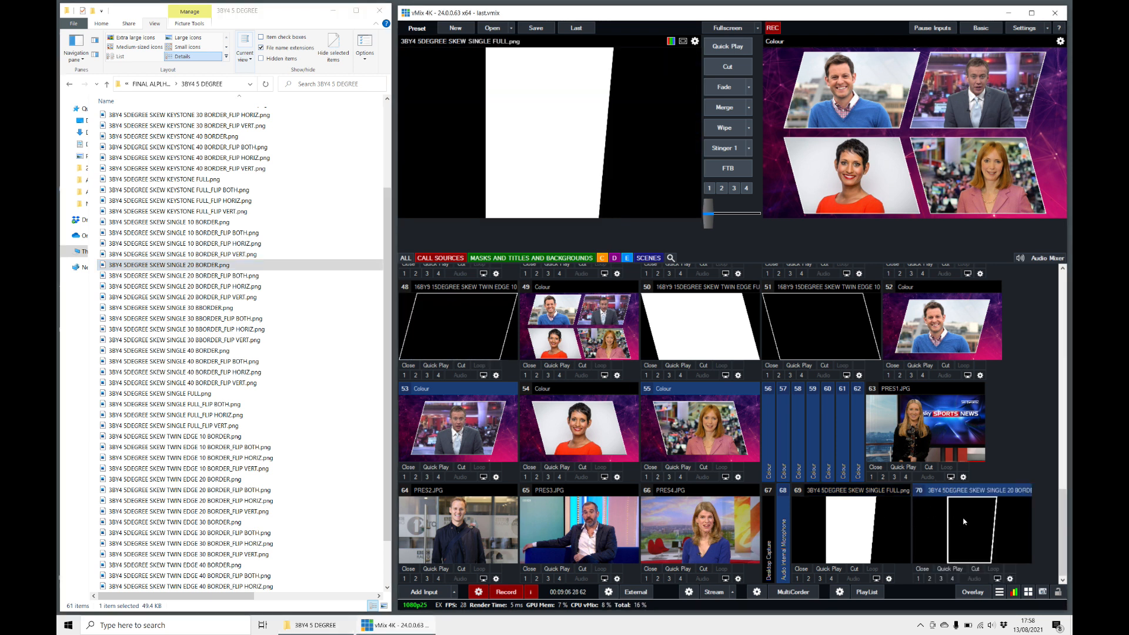
left_click(963, 522)
left_click(832, 536)
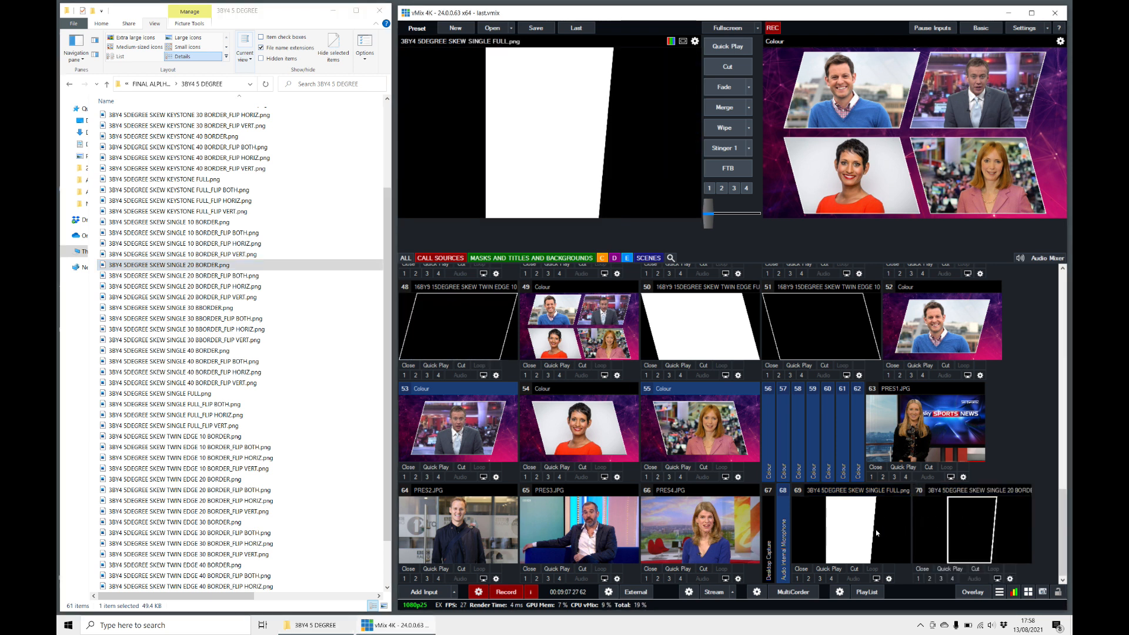
left_click(953, 527)
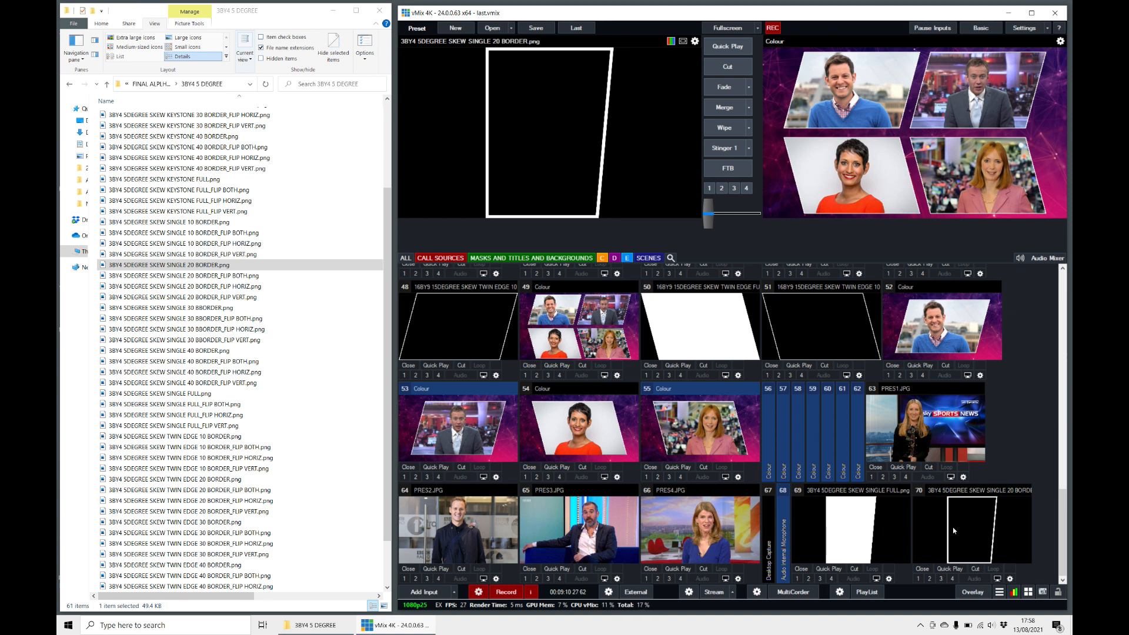
Step: Check the single-skew full mask against its 20 border once more in the preview
left_click(863, 531)
left_click(919, 513)
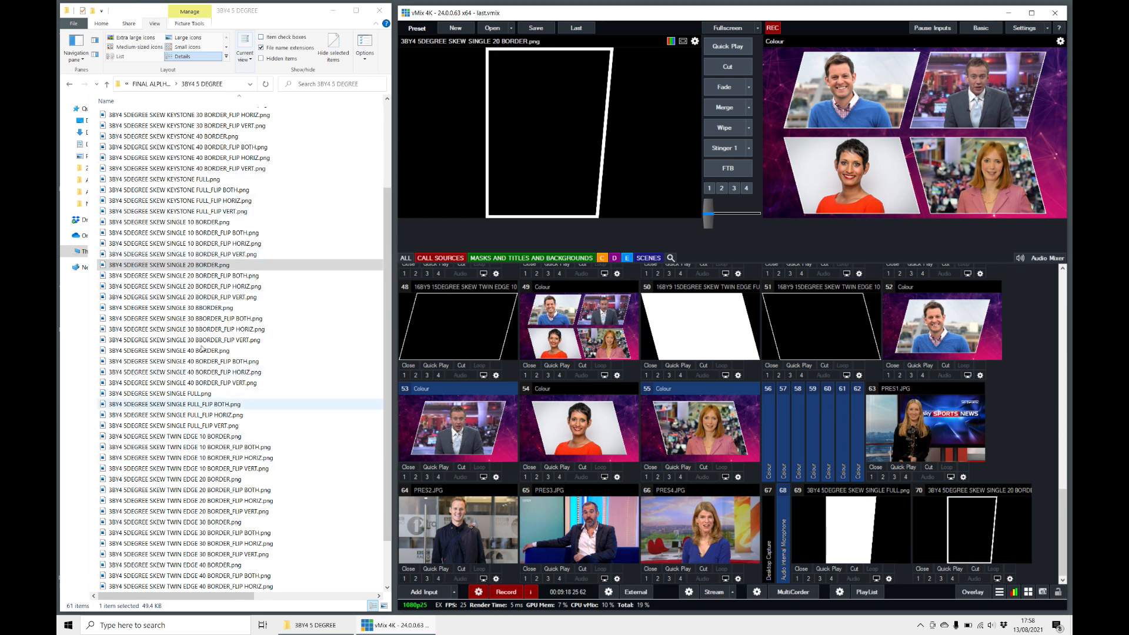
Step: Add 3BY4 5DEGREE SKEW KEYSTONE FULL.png and 3BY4 5DEGREE SKEW KEYSTONE 20 BORDER.png from the folder to vMix as new inputs
scroll(227, 243, "up", 2)
scroll(227, 243, "up", 2)
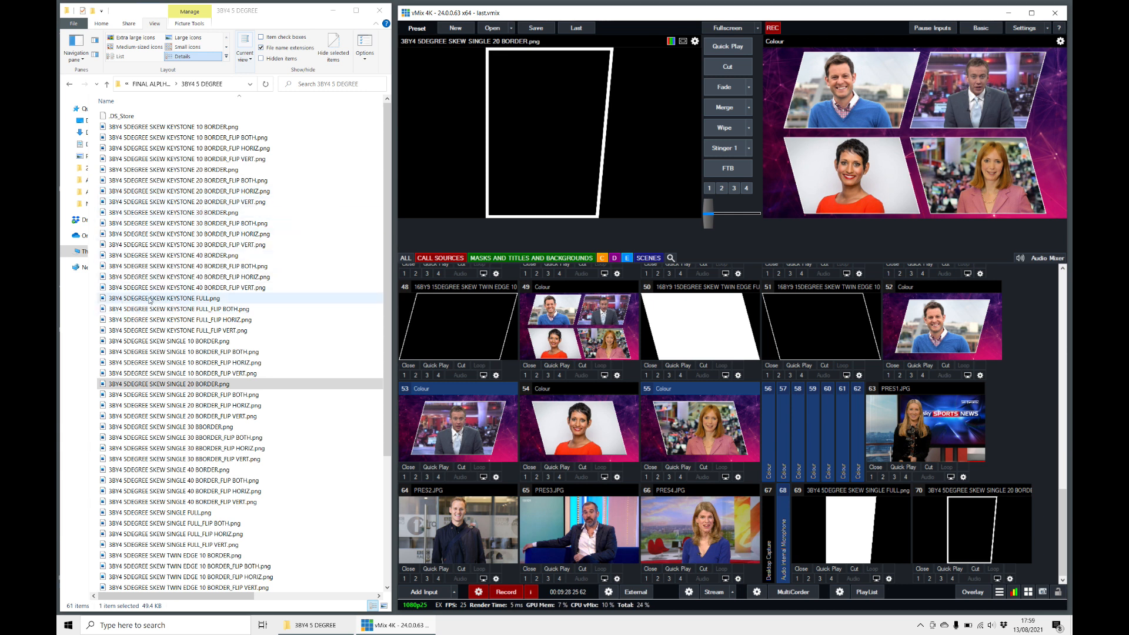
left_click_drag(184, 301, 1035, 556)
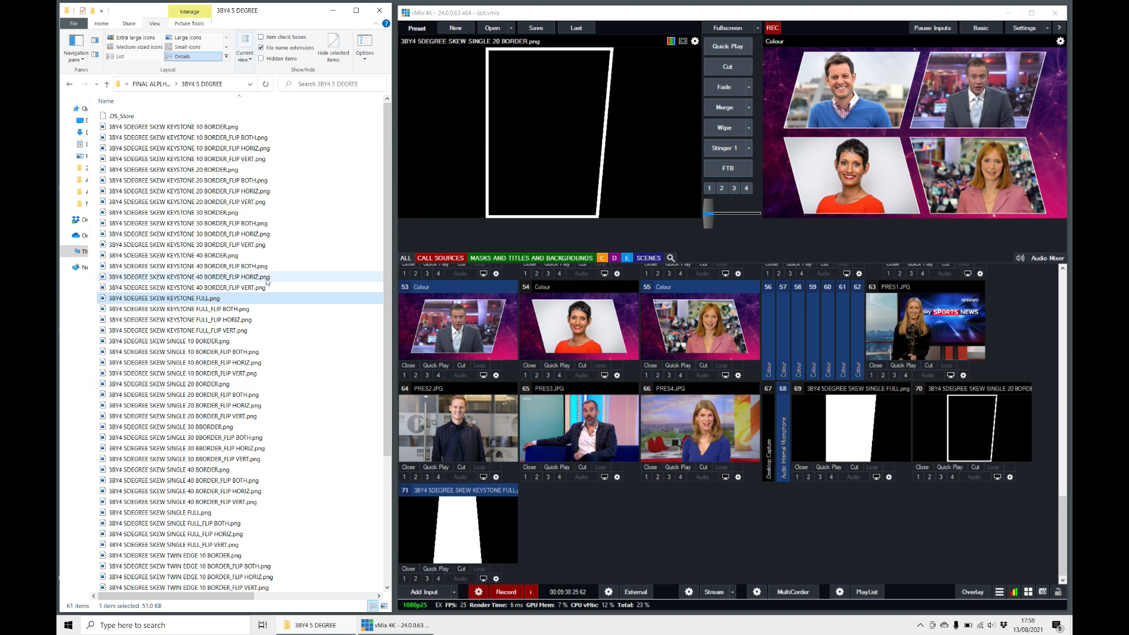
left_click(153, 170)
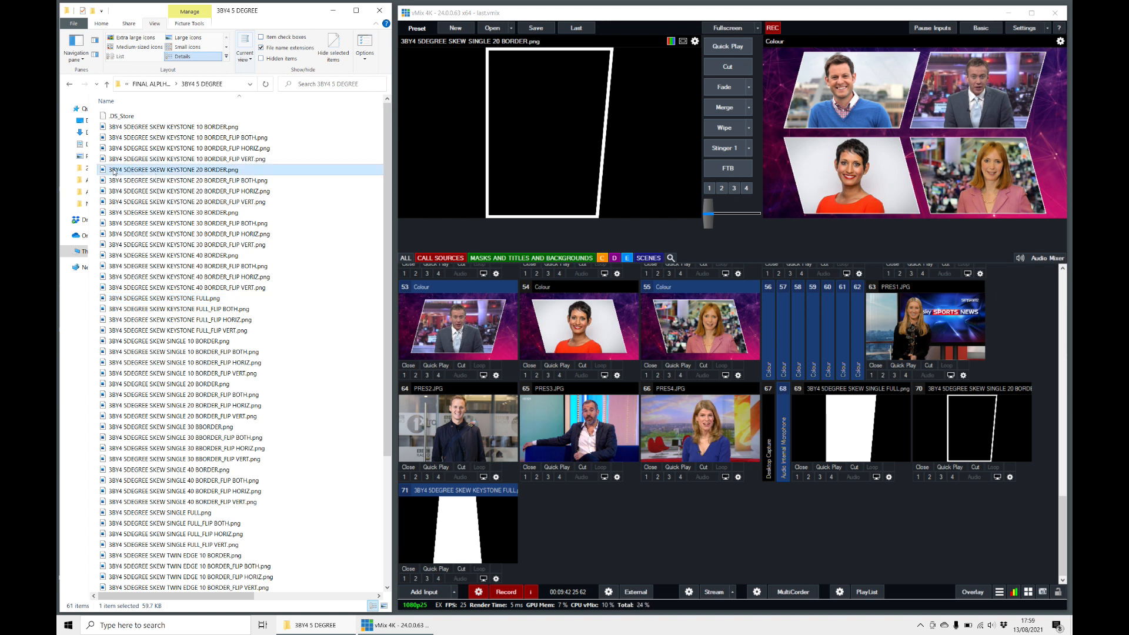
left_click_drag(158, 174, 579, 529)
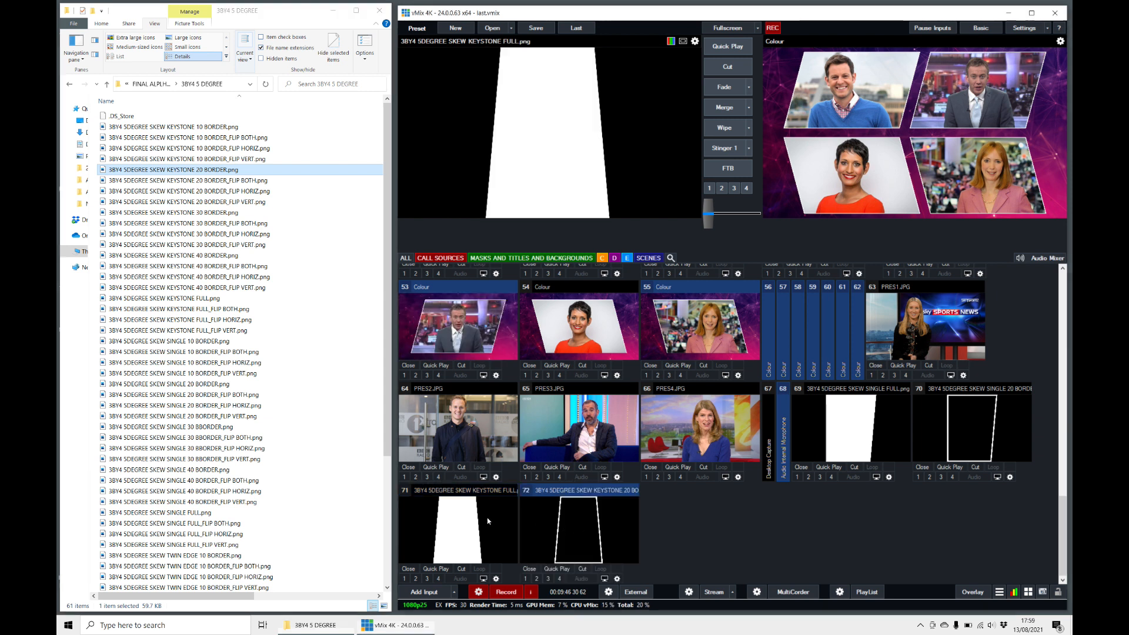
Step: Preview the new keystone full mask and its 20 border alternately to compare their shapes
left_click(570, 531)
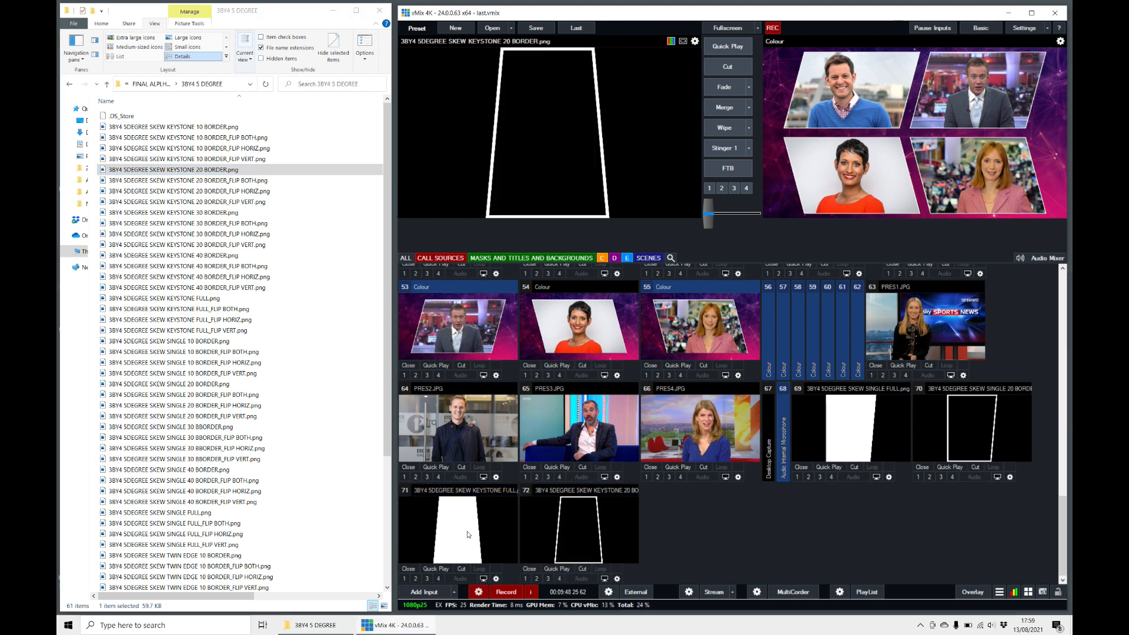
left_click(488, 532)
left_click(564, 531)
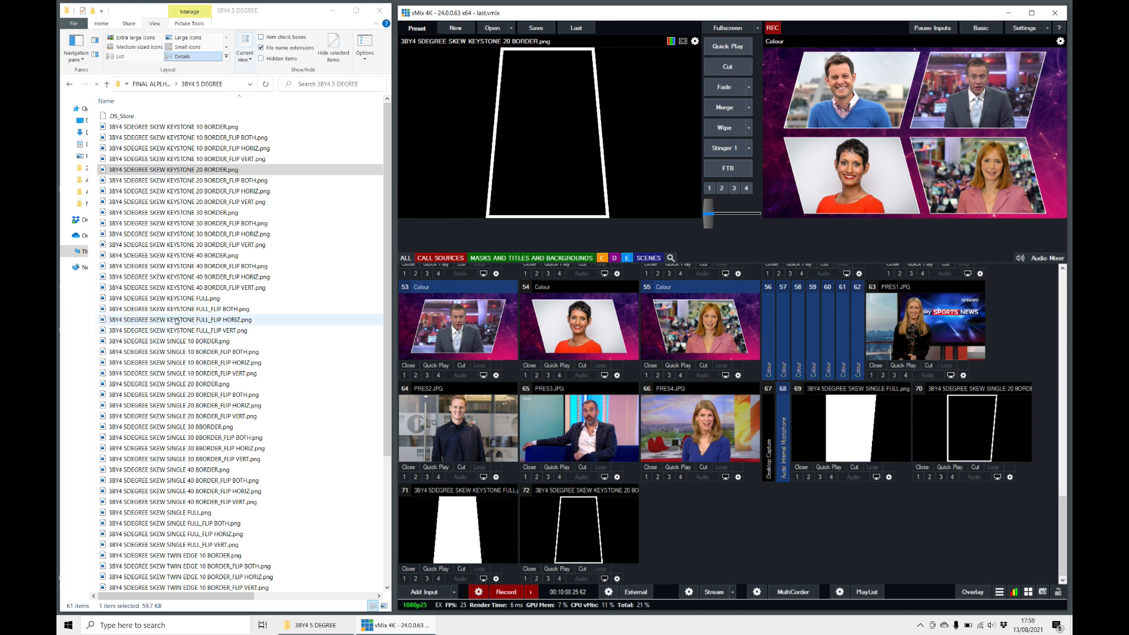
Step: Add 3BY4 5DEGREE SKEW KEYSTONE FULL_FLIP VERT.png as an input and compare it in the preview with the unflipped keystone mask and border
left_click_drag(184, 333, 668, 520)
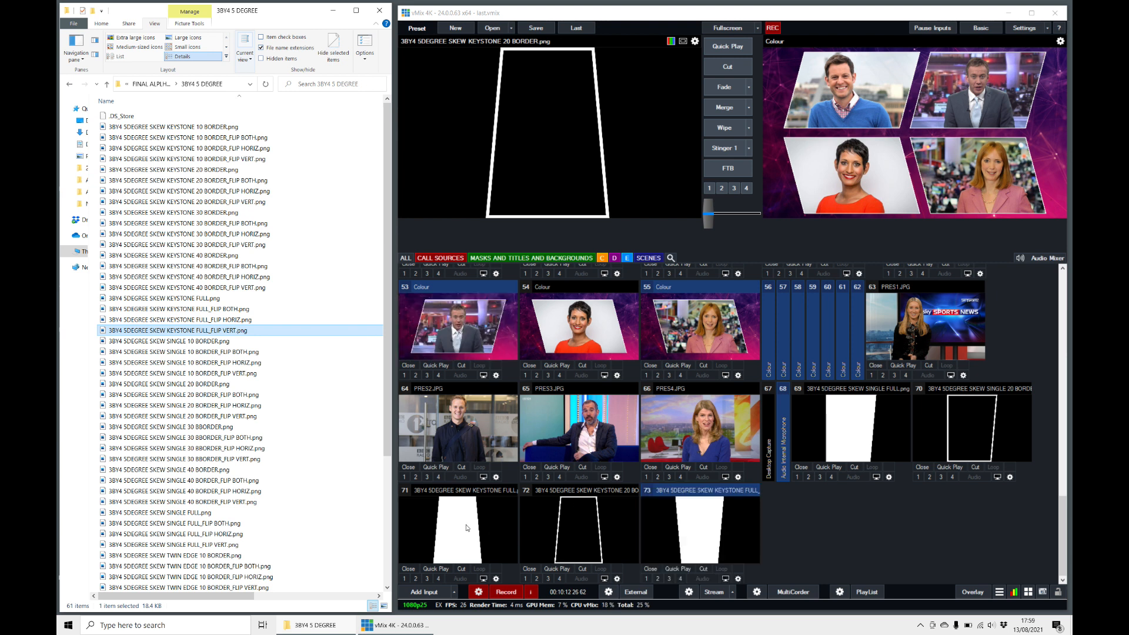
left_click(481, 525)
left_click(697, 523)
left_click(460, 528)
left_click(694, 531)
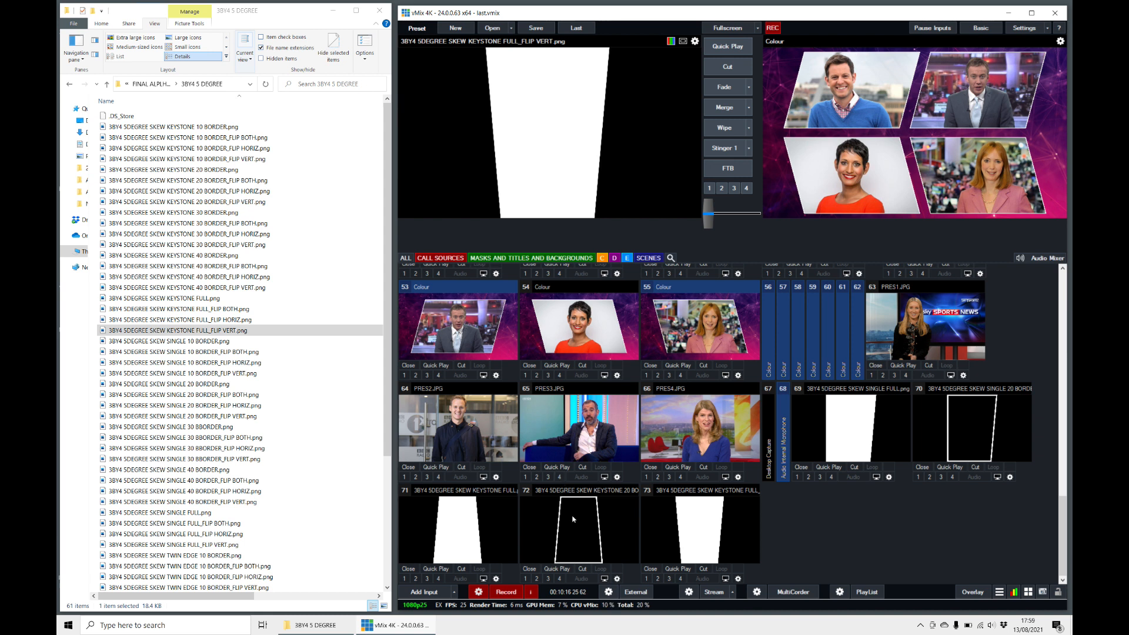
left_click(585, 522)
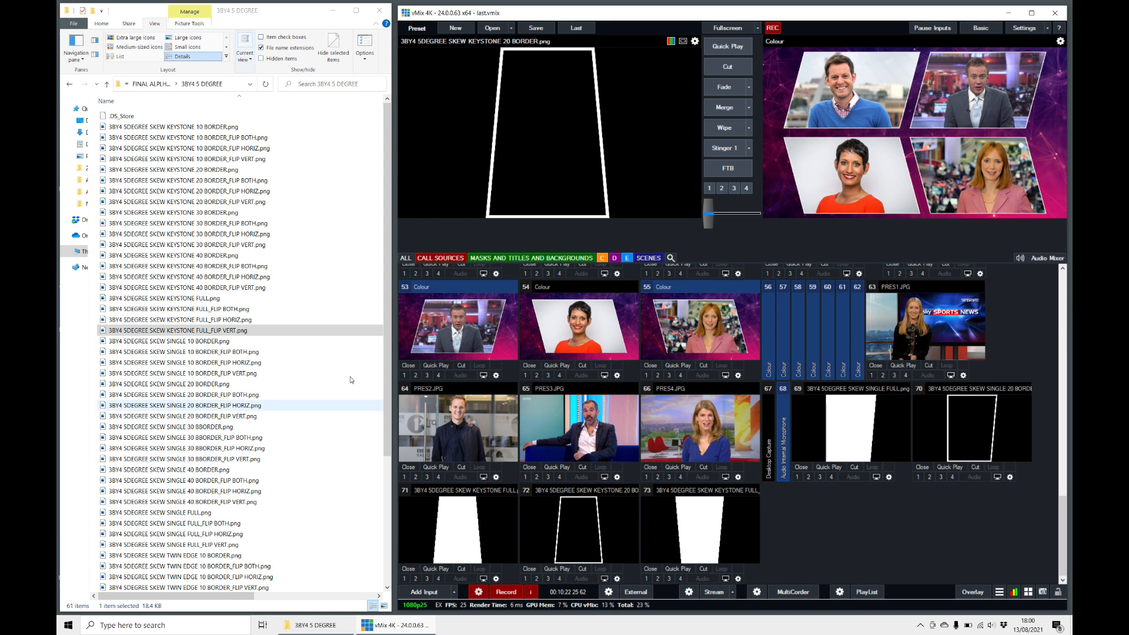
Step: Add 3BY4 5DEGREE SKEW KEYSTONE 20 BORDER_FLIP VERT.png from the folder as a new input and preview it
left_click(223, 202)
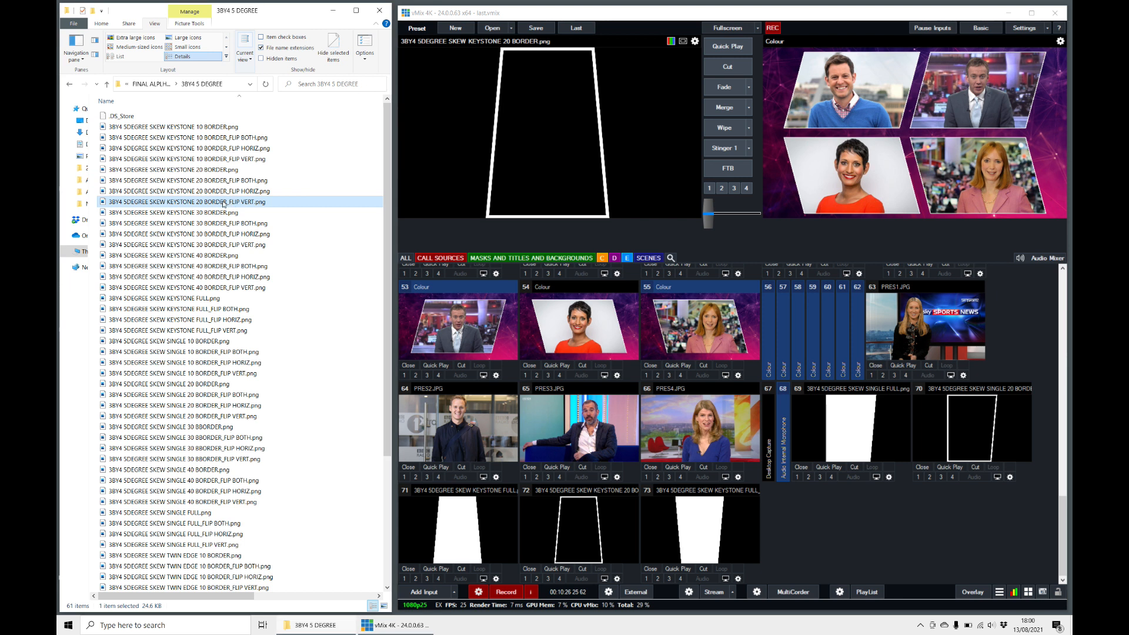
left_click_drag(817, 549, 800, 521)
left_click(781, 522)
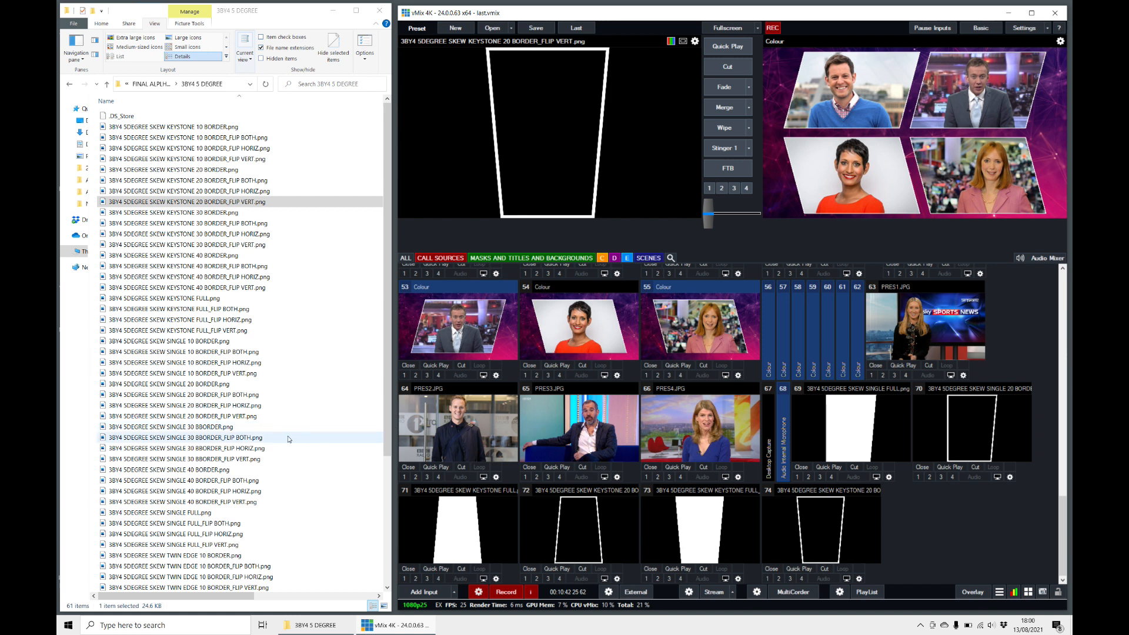
Step: Add 3BY4 5DEGREE SKEW SINGLE FULL_FLIP BOTH.png and 3BY4 5DEGREE SKEW SINGLE 20 BORDER_FLIP BOTH.png as new inputs and preview the flipped border
scroll(223, 427, "down", 5)
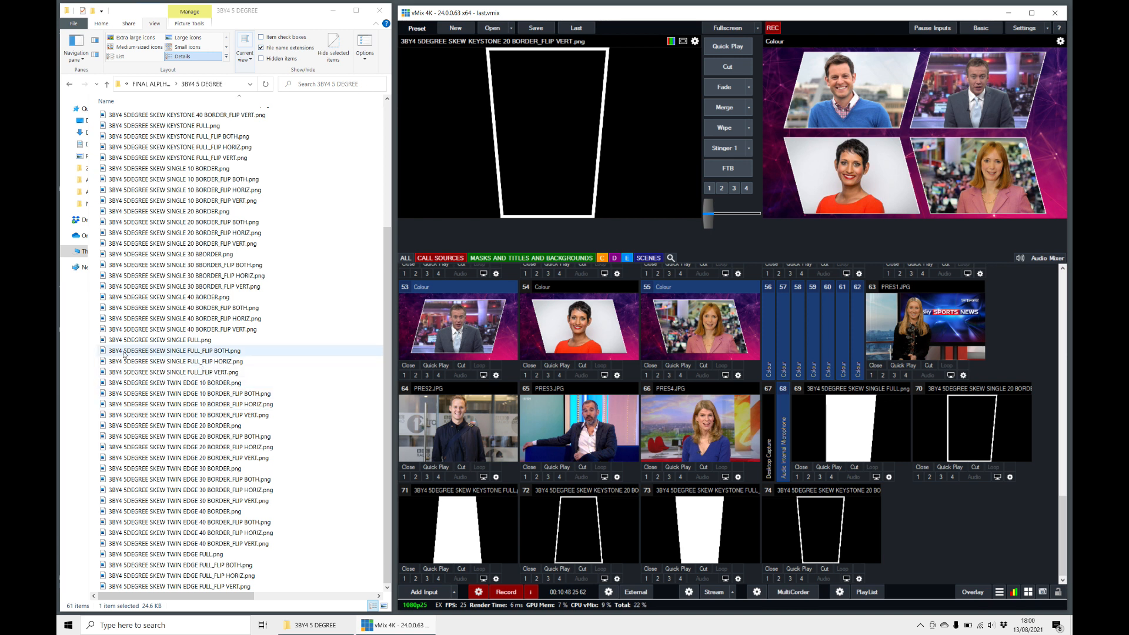
left_click(197, 352)
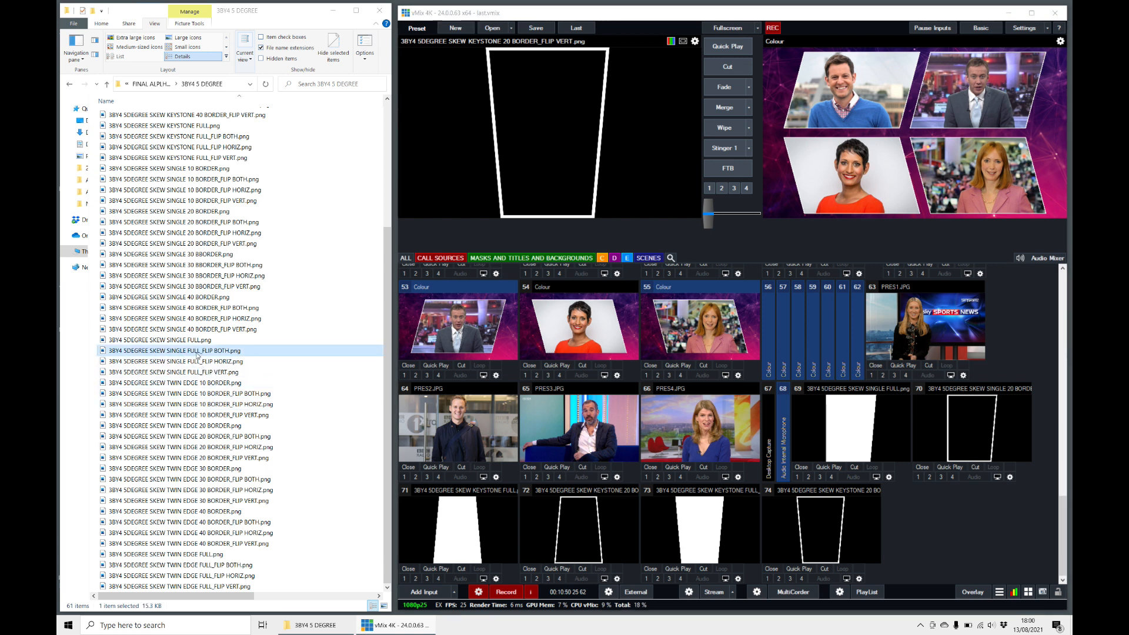
left_click_drag(879, 540, 900, 534)
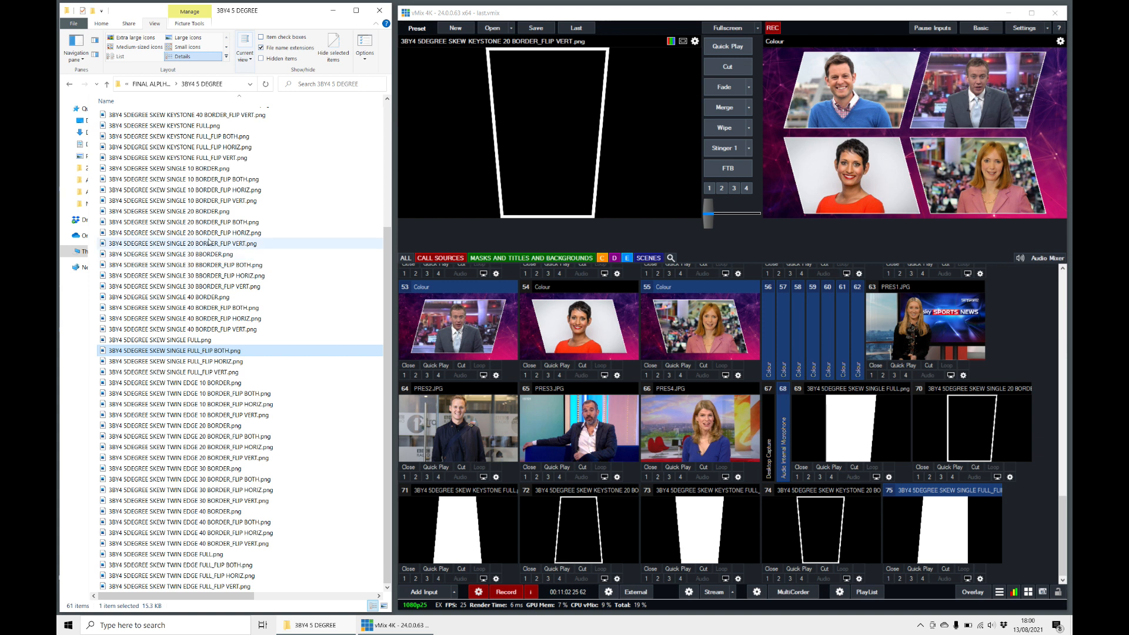
left_click(182, 224)
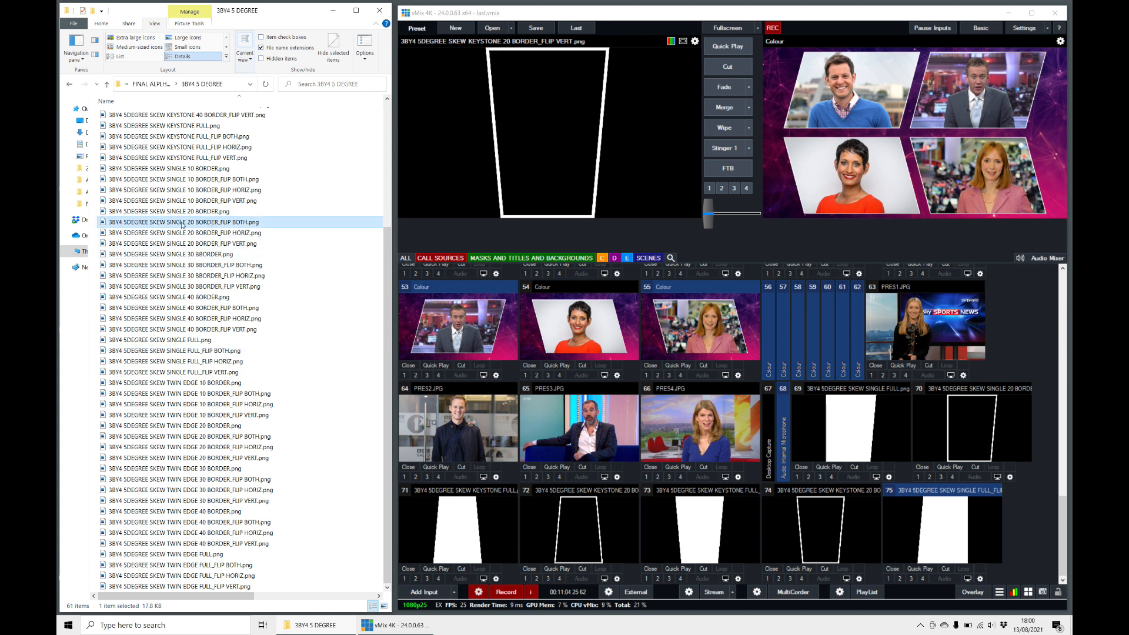
left_click_drag(183, 222, 1040, 539)
scroll(882, 512, "down", 2)
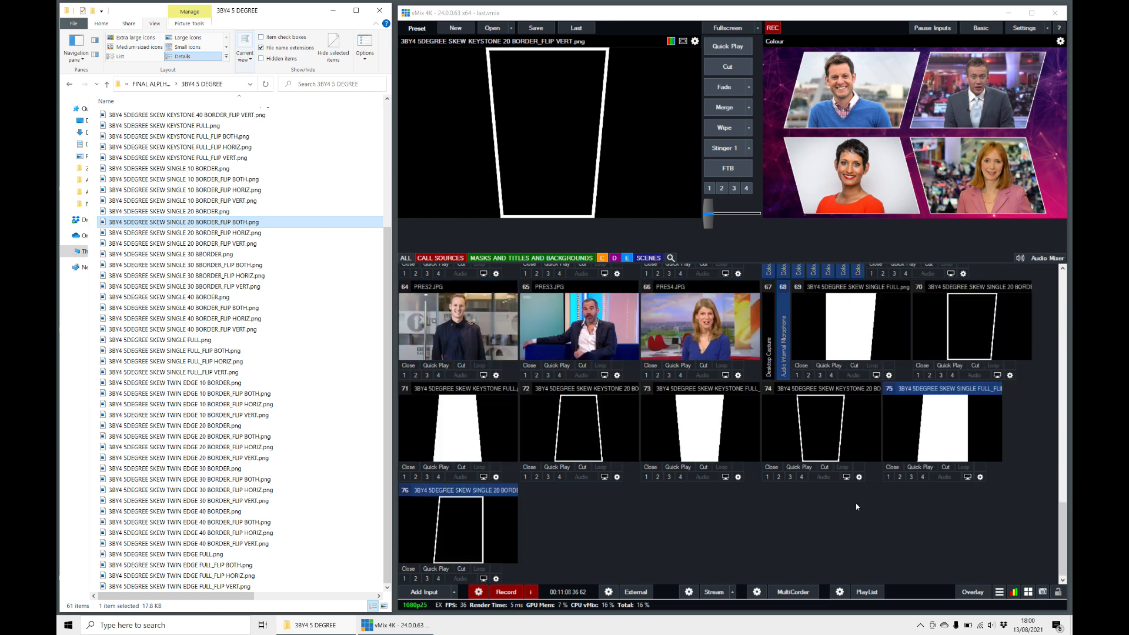
left_click(476, 527)
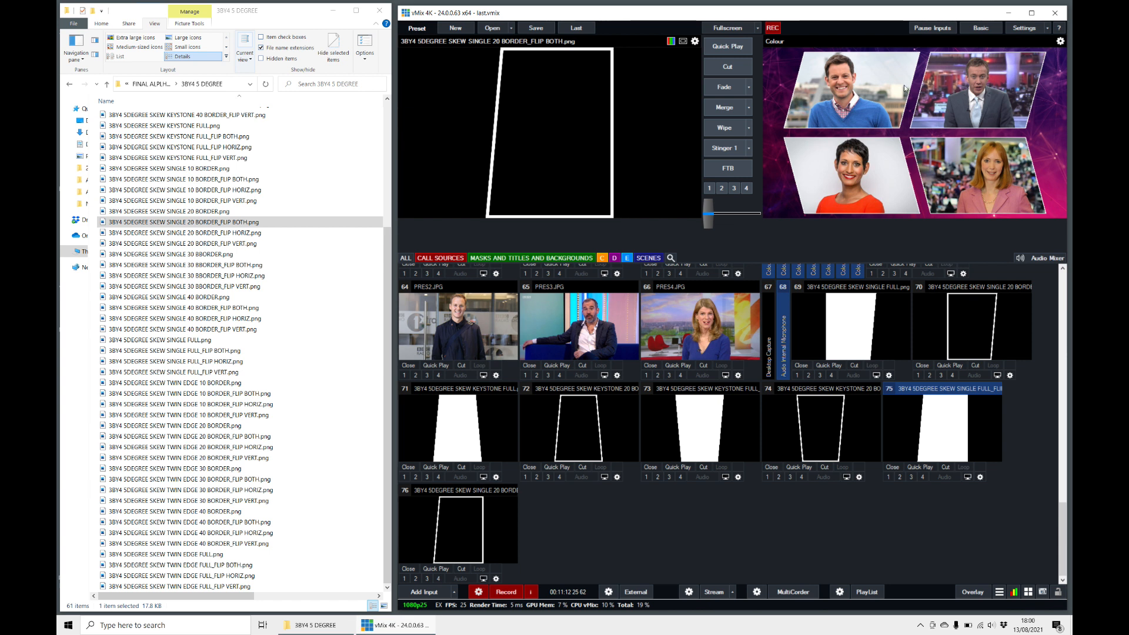
Step: Maximize the vMix window and set the Key/Fill Input of input 63 PRES1.JPG to 3BY4 5DEGREE SKEW SINGLE FULL.png
left_click(1031, 12)
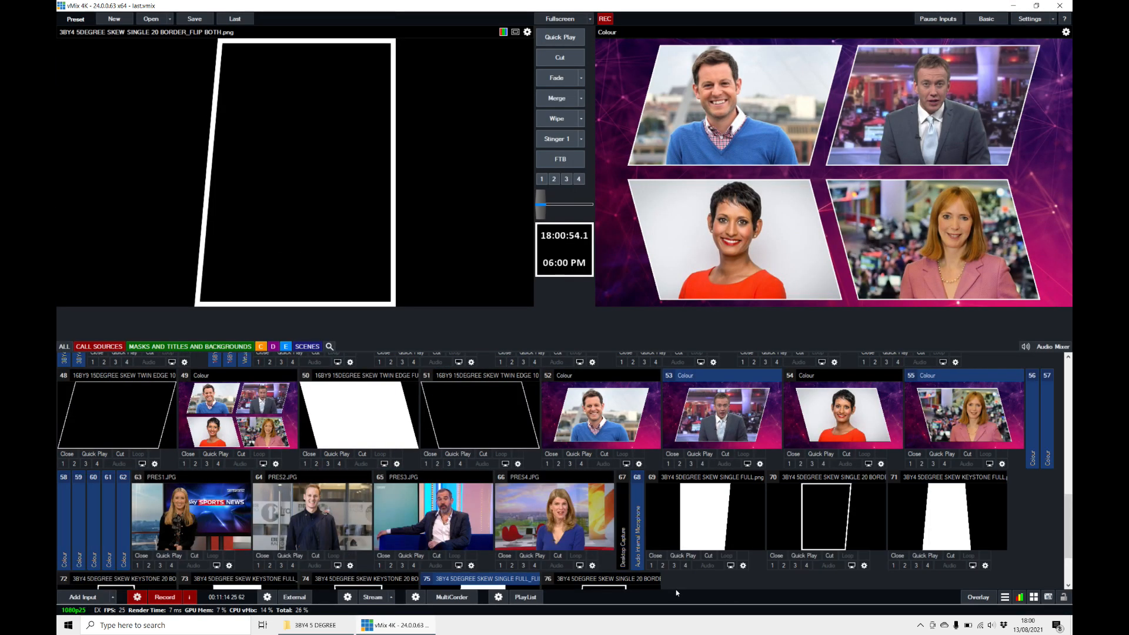
scroll(686, 545, "down", 1)
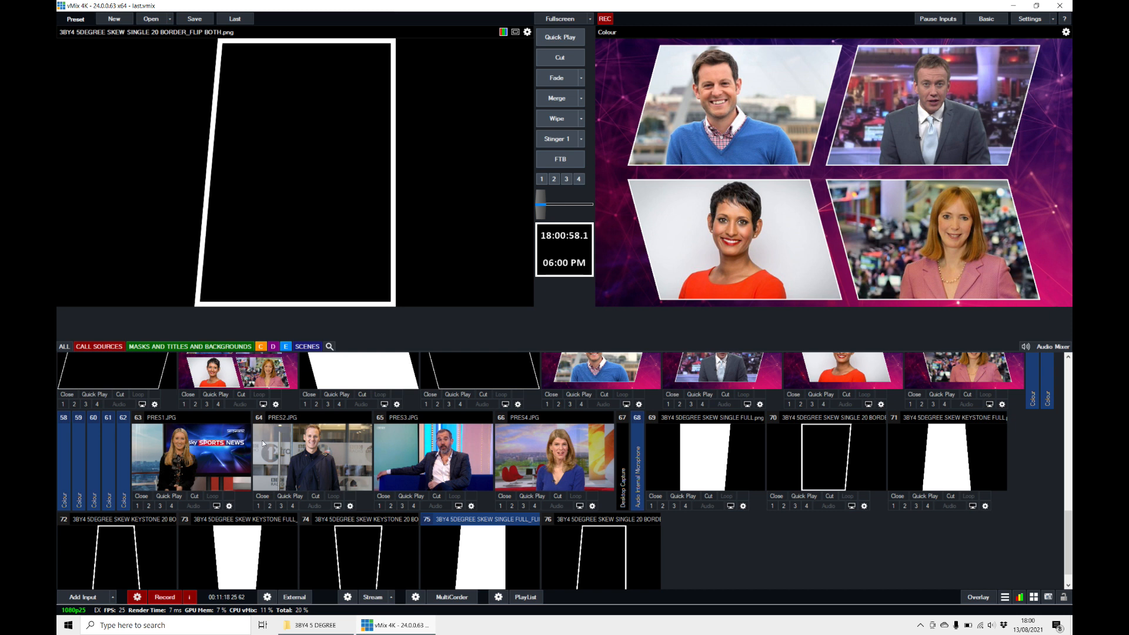
left_click(229, 505)
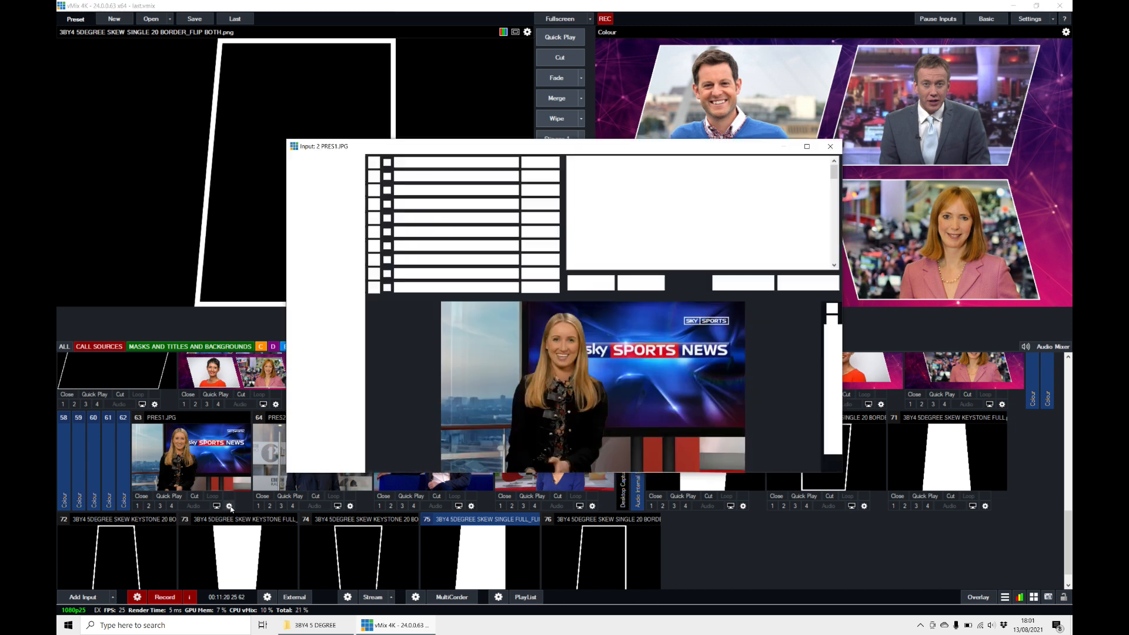
left_click(331, 193)
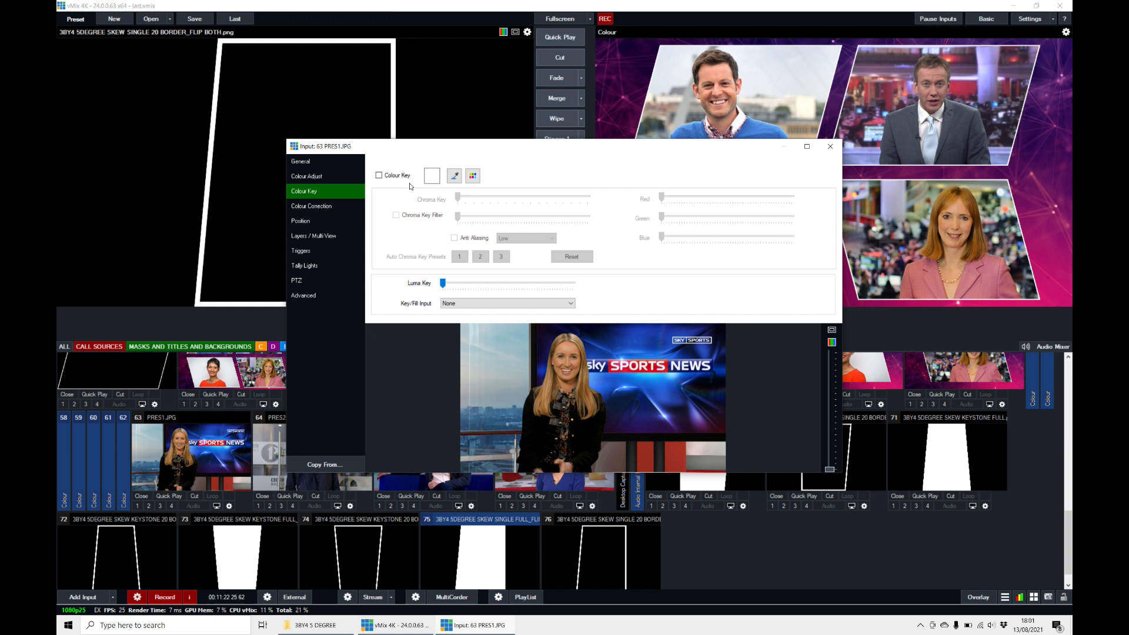
left_click_drag(613, 160, 490, 76)
left_click(285, 232)
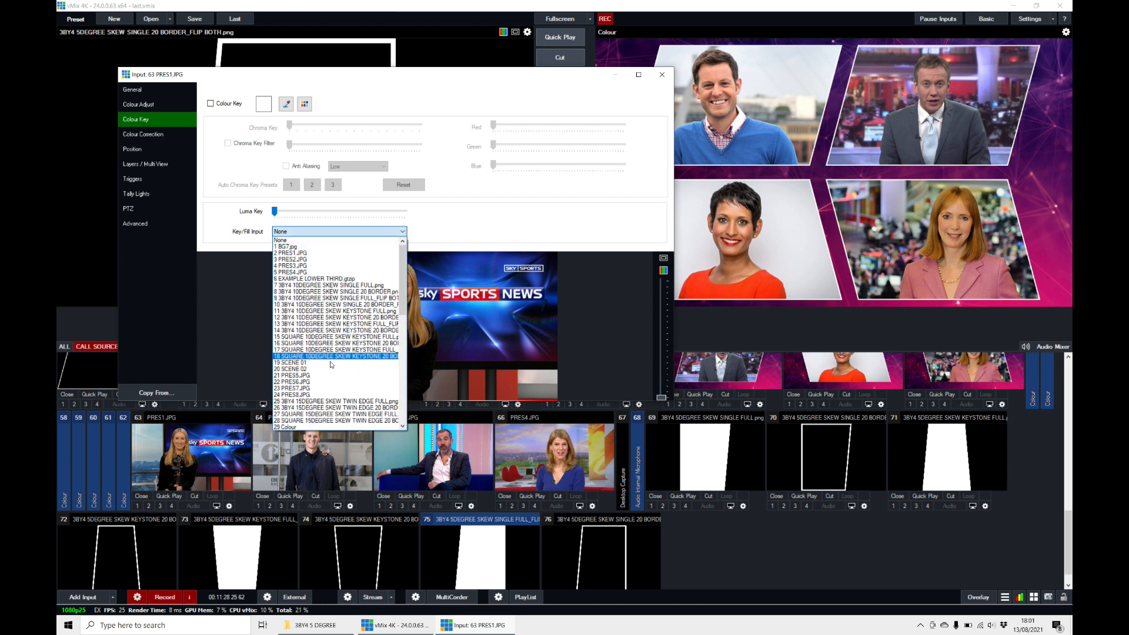
scroll(336, 391, "down", 13)
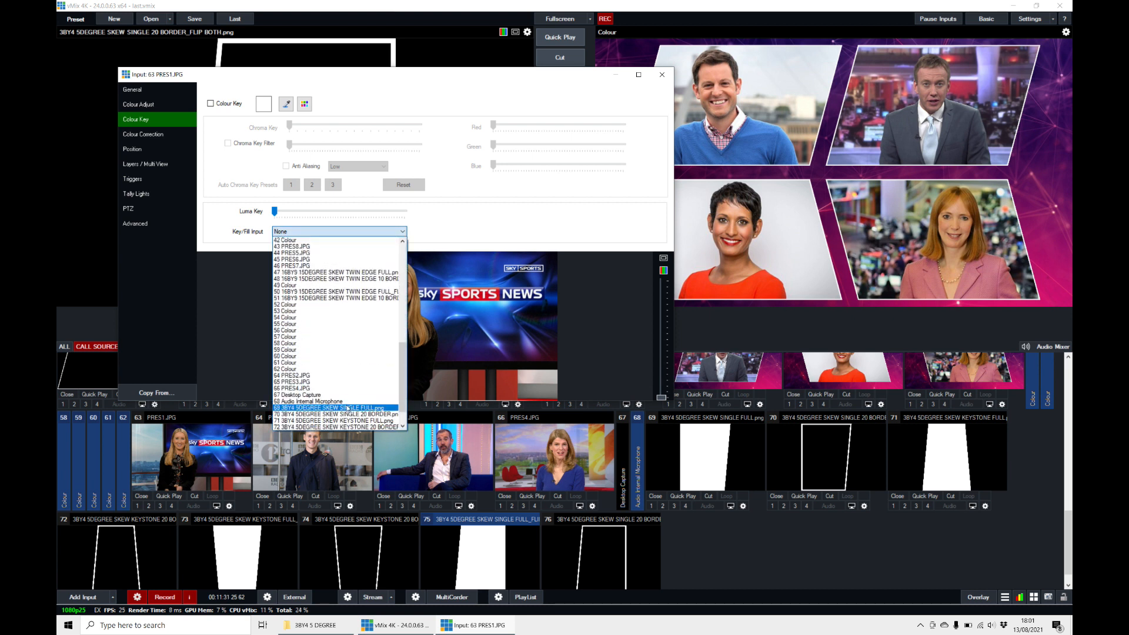
left_click(345, 408)
Step: Assign 3BY4 5DEGREE SKEW SINGLE 20 BORDER.png to layer 10 of input 63 PRES1.JPG and close its settings
left_click(154, 164)
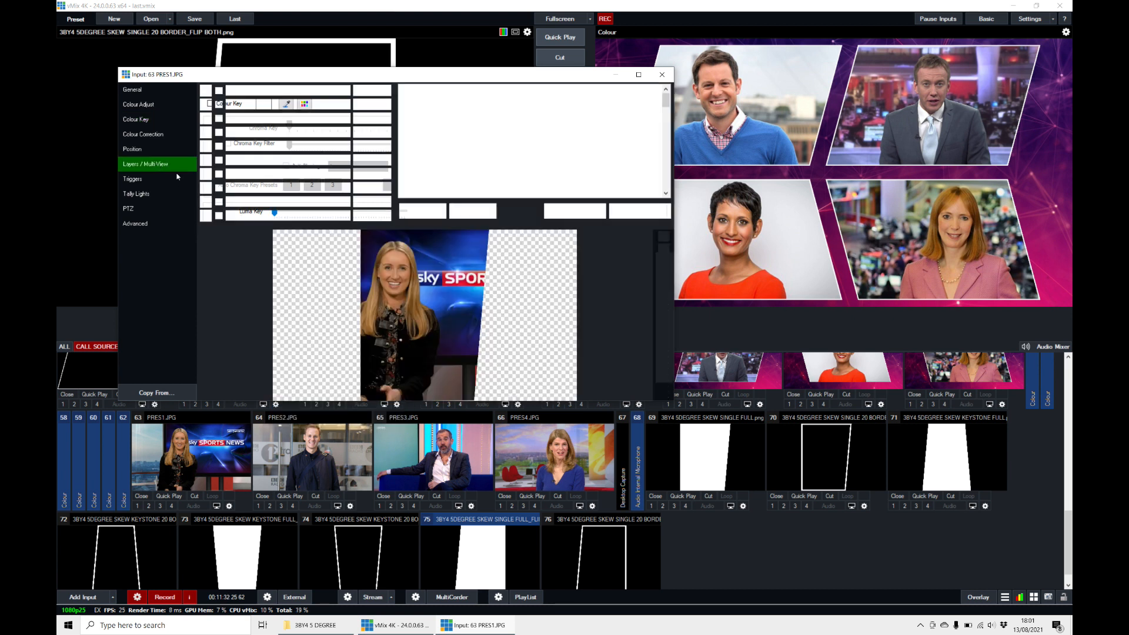
left_click(289, 215)
scroll(310, 340, "down", 15)
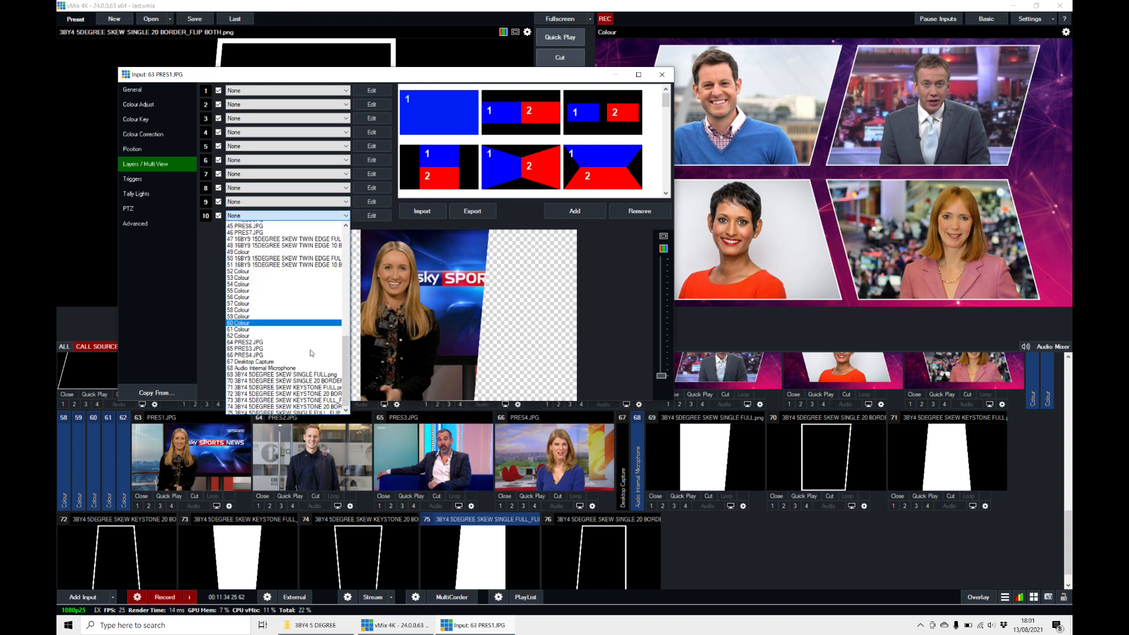
left_click(306, 373)
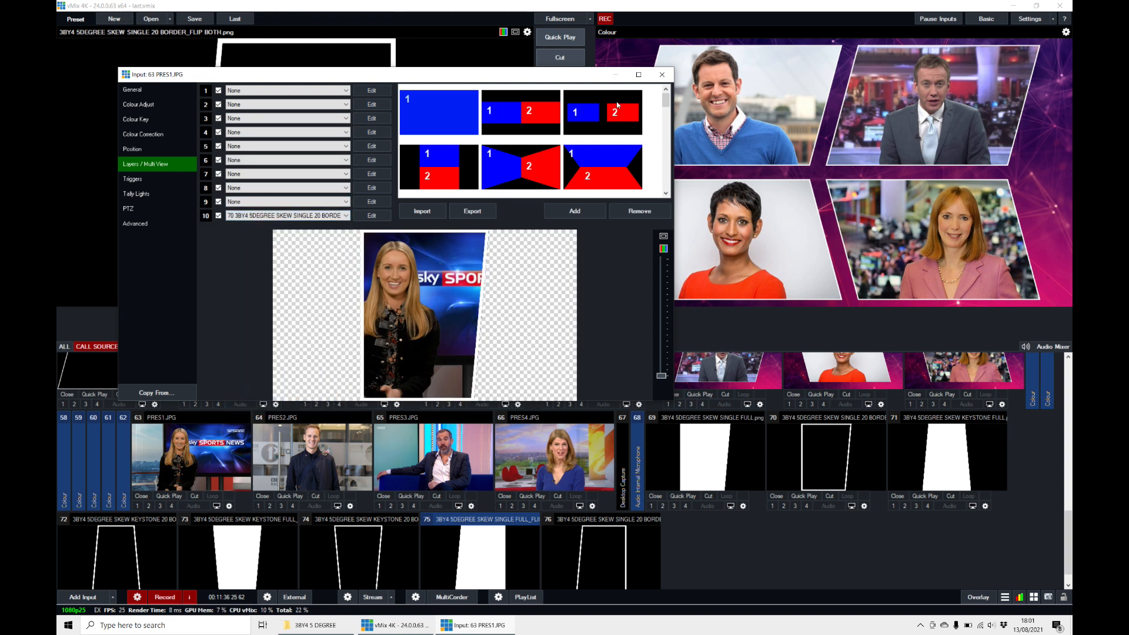
left_click(661, 75)
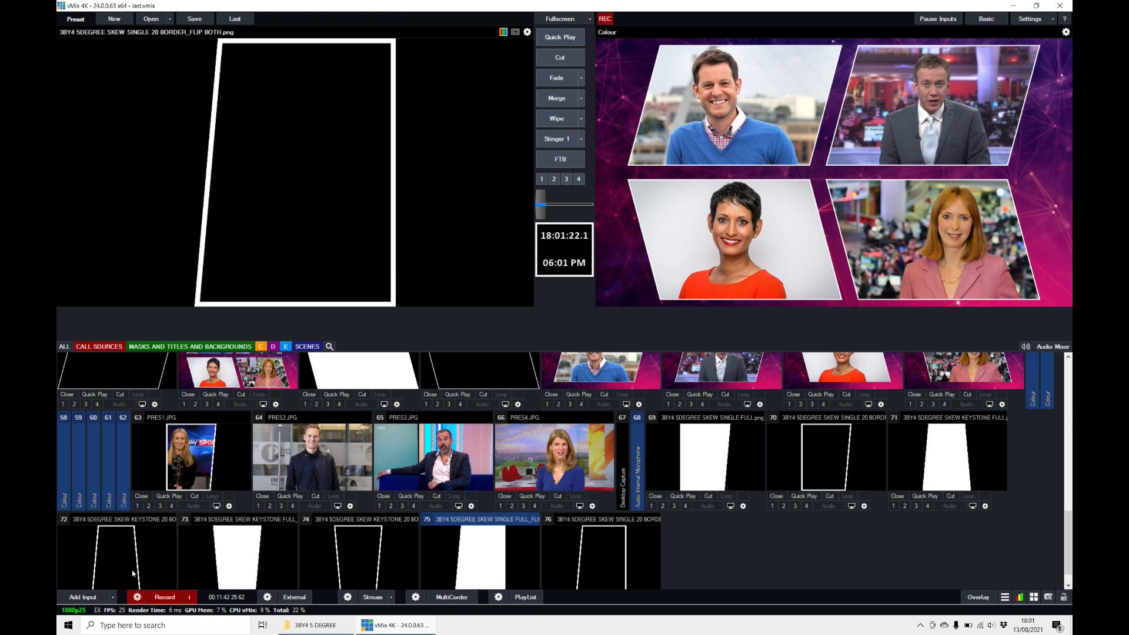
Step: Set the Key/Fill Input of input 64 PRES2.JPG to 3BY4 5DEGREE SKEW KEYSTONE FULL.png
left_click(350, 505)
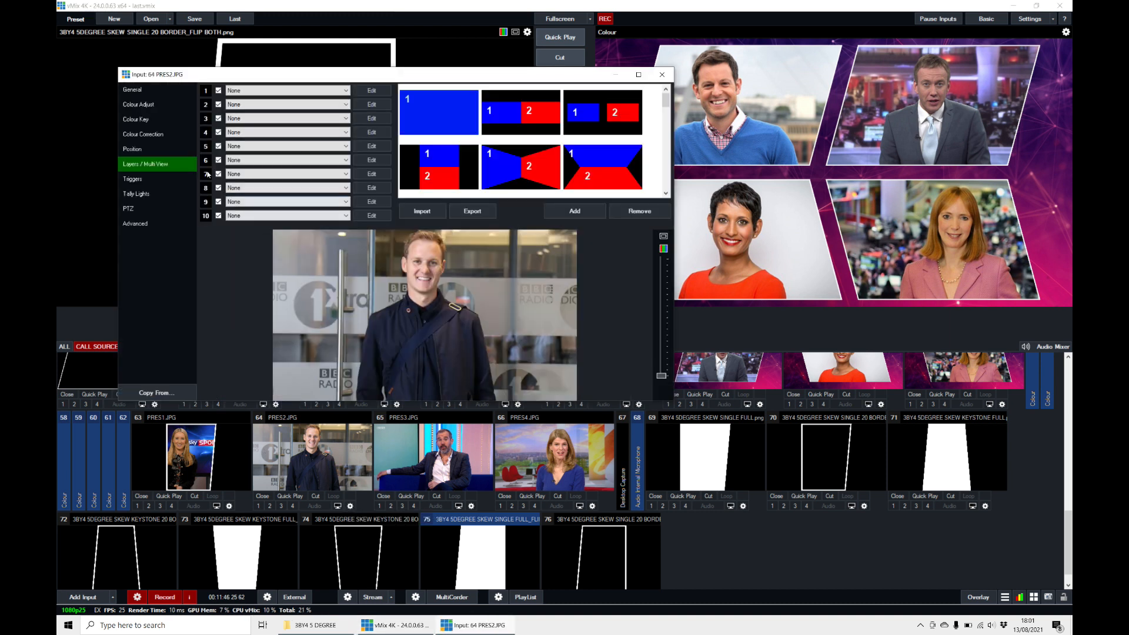
left_click(136, 119)
left_click(353, 232)
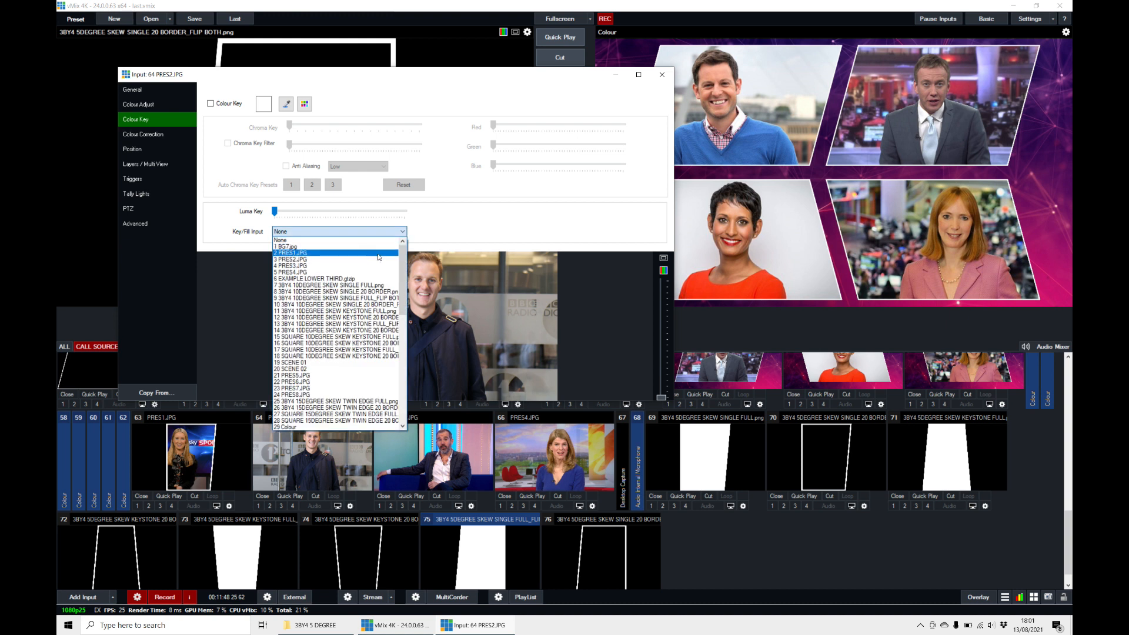
left_click(409, 278)
left_click(374, 231)
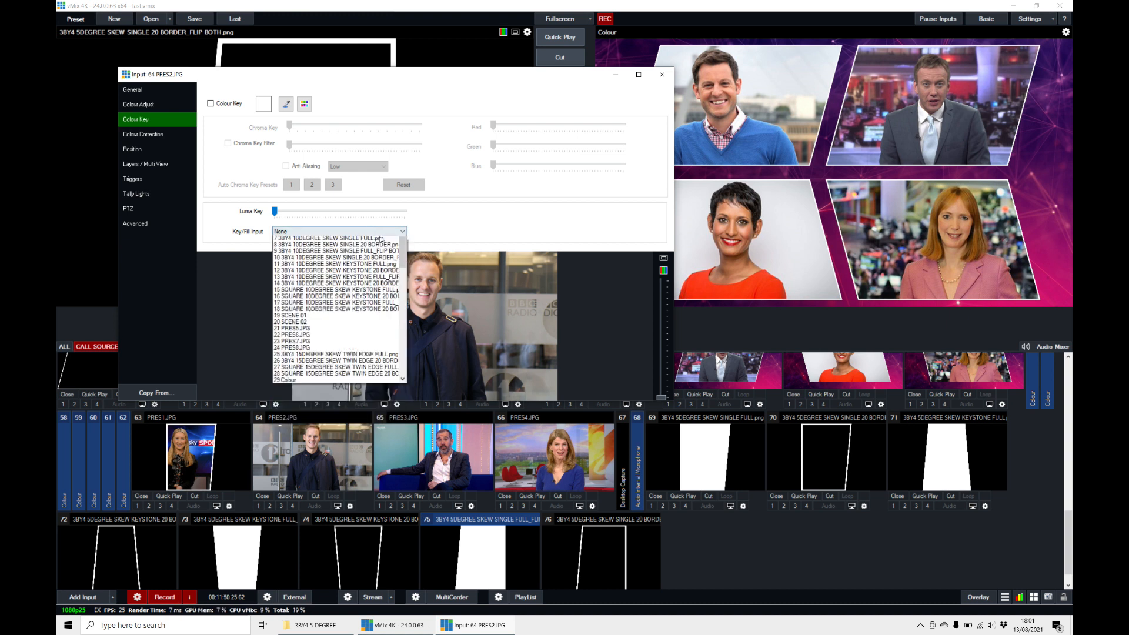
scroll(405, 280, "up", 2)
scroll(404, 280, "down", 10)
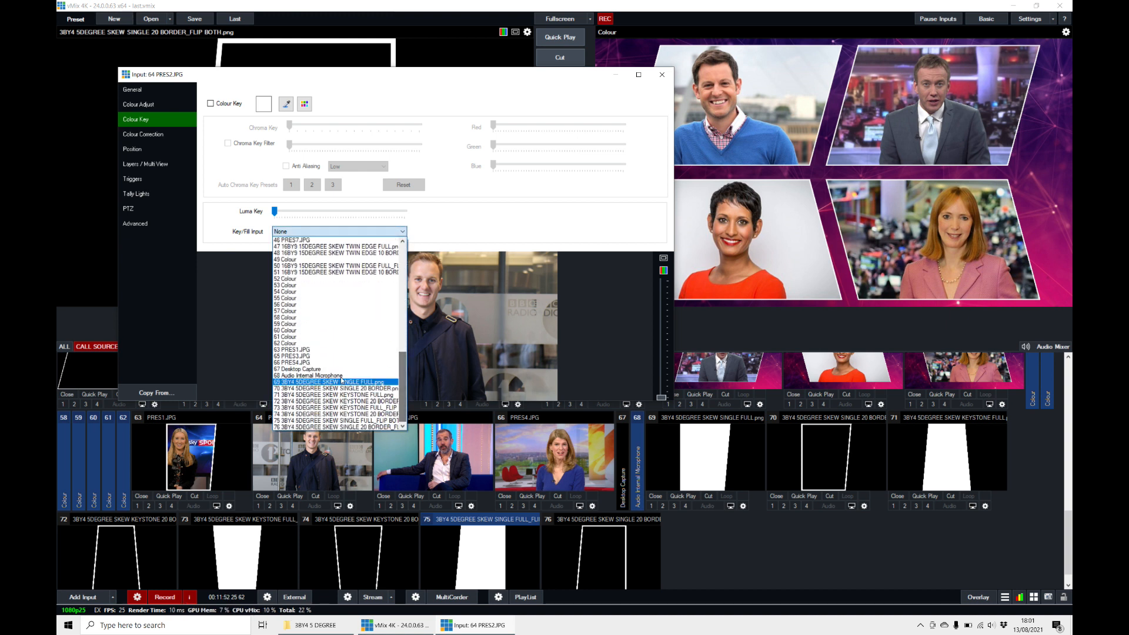
left_click(363, 395)
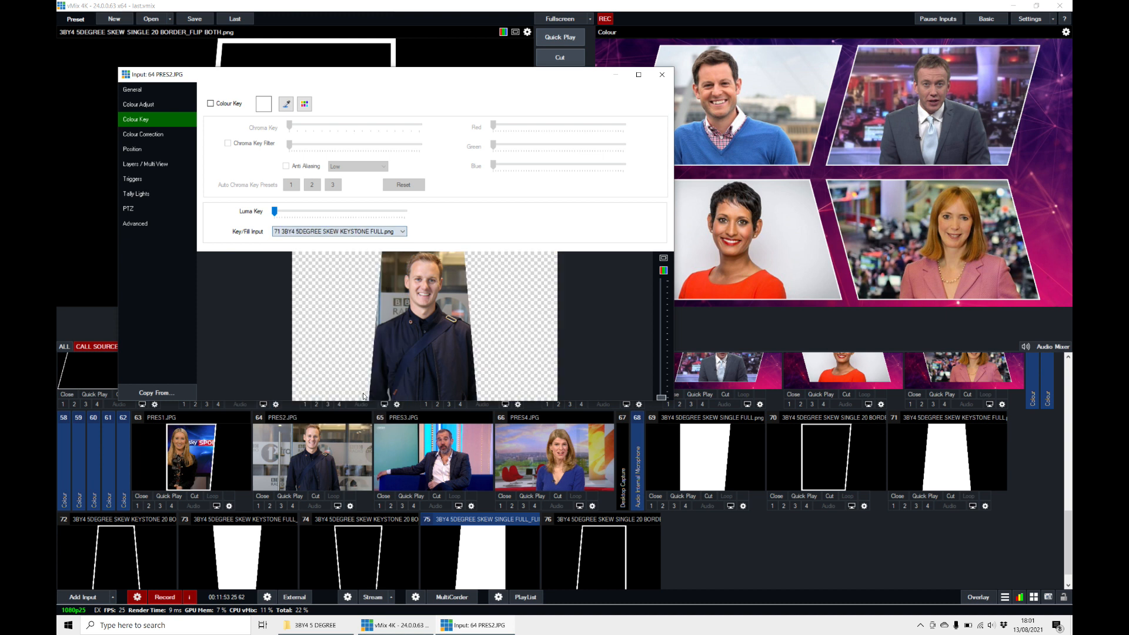
Step: Assign 3BY4 5DEGREE SKEW KEYSTONE 20 BORDER.png to layer 10 of input 64 PRES2.JPG and close its settings
left_click(165, 166)
left_click(330, 216)
scroll(355, 290, "down", 3)
scroll(356, 290, "down", 10)
left_click(300, 387)
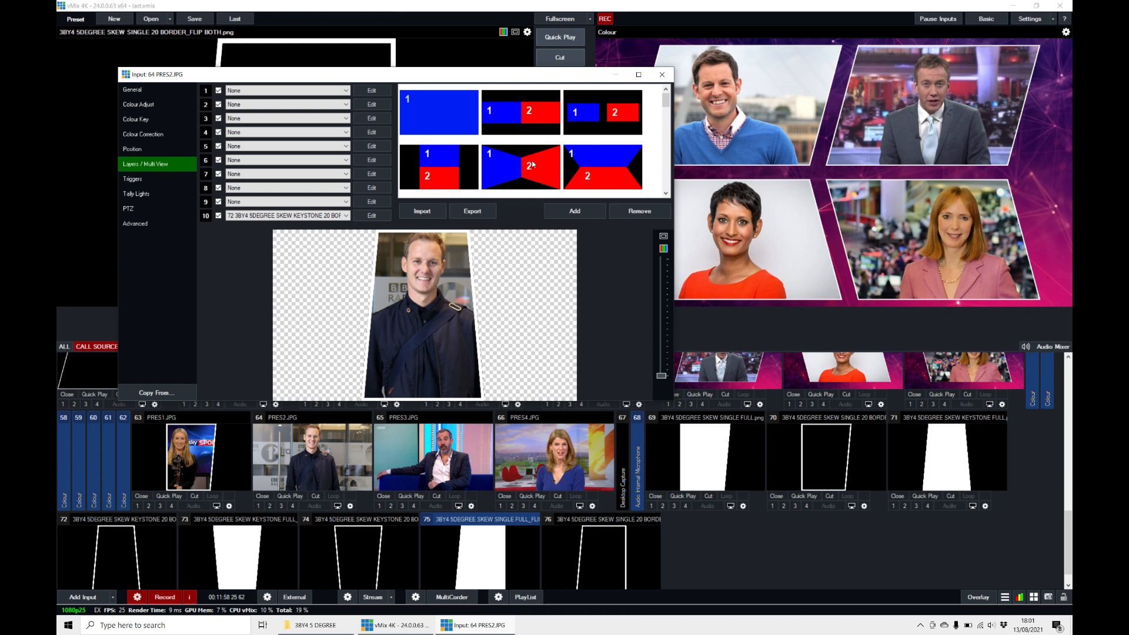
left_click(661, 74)
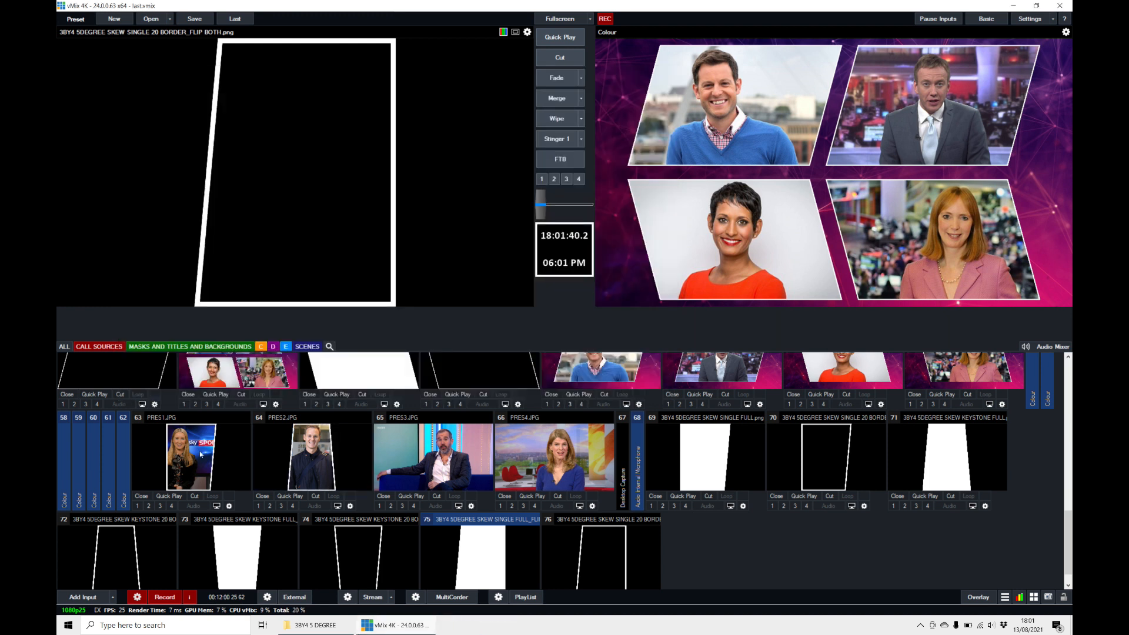
Step: Set the Key/Fill Input of input 65 PRES3.JPG to input 73, the flipped 3BY4 5DEGREE SKEW KEYSTONE FULL mask
left_click(304, 455)
left_click(383, 463)
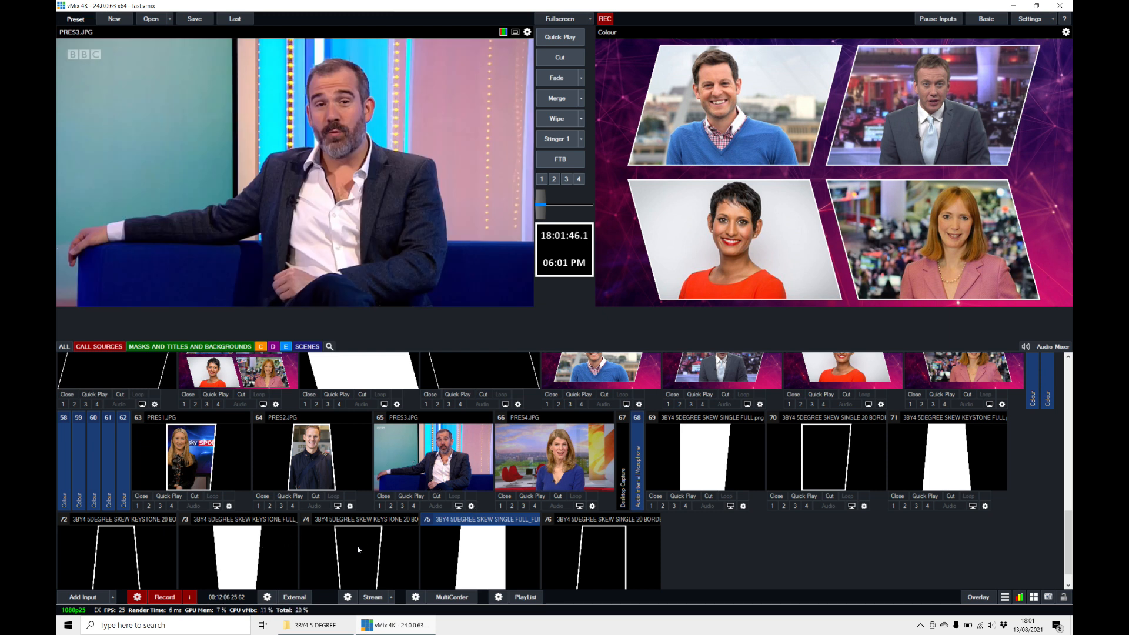
left_click(472, 506)
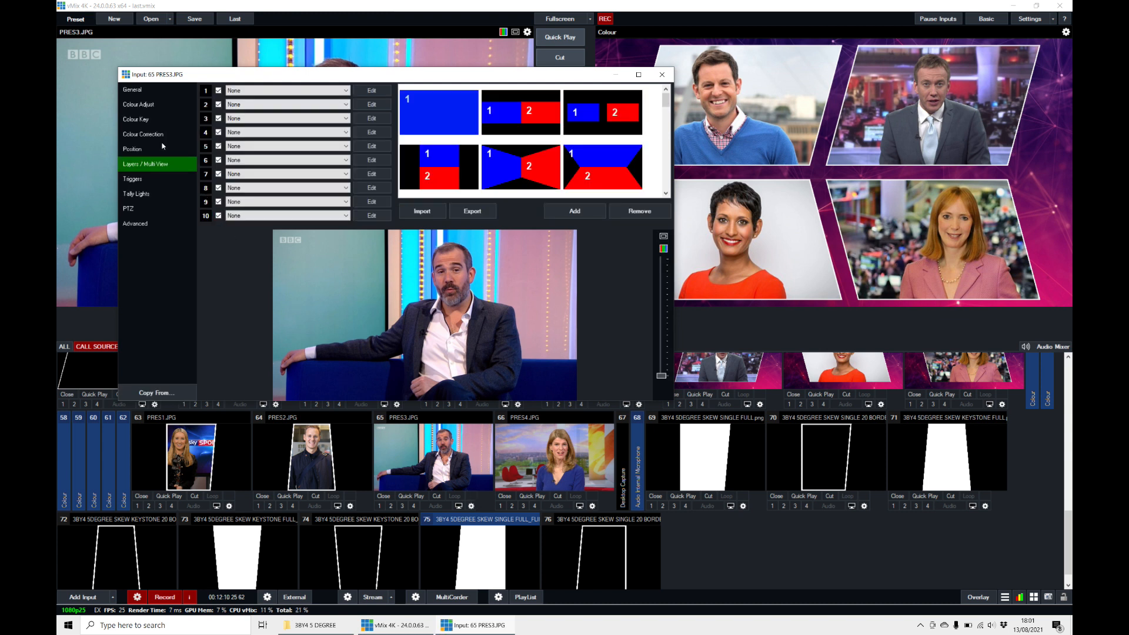
left_click(136, 119)
left_click(356, 234)
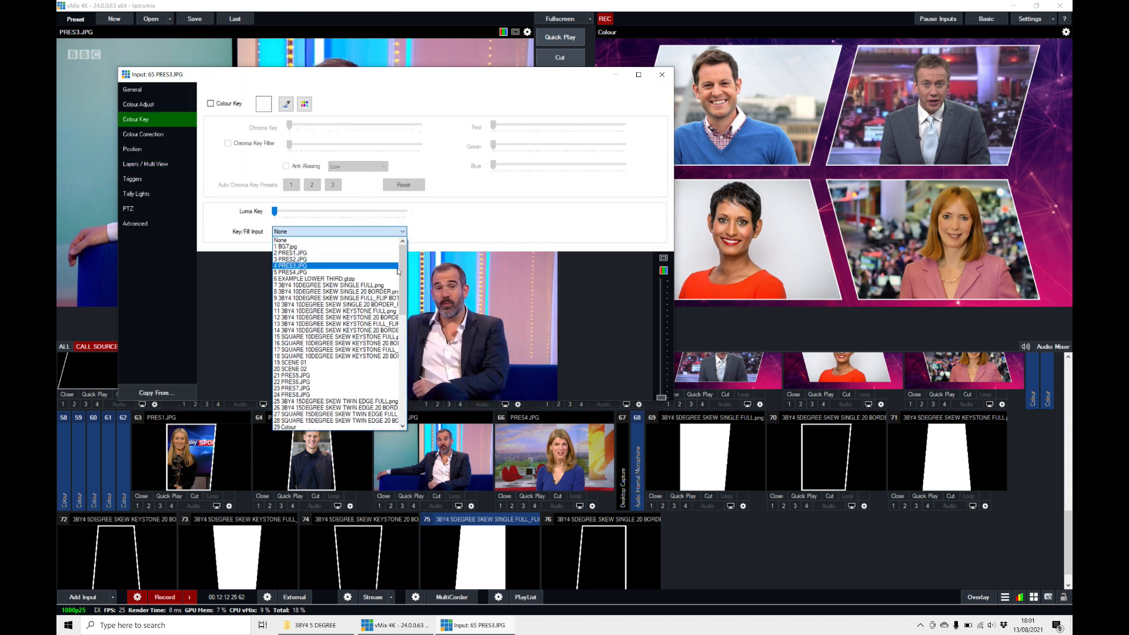
scroll(383, 389, "down", 15)
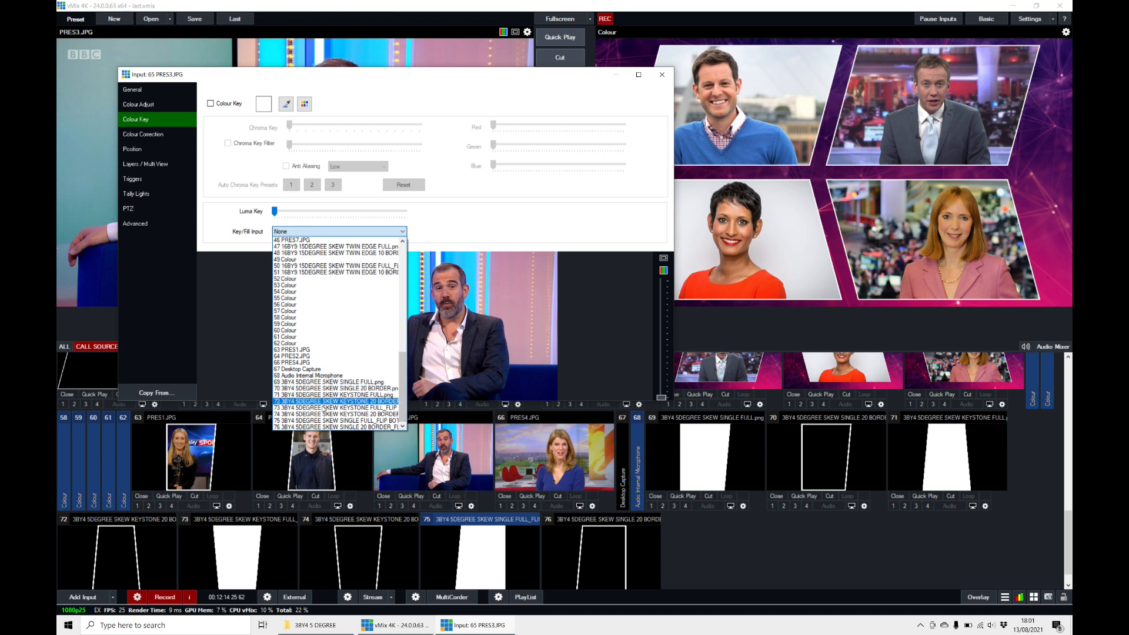
left_click(379, 408)
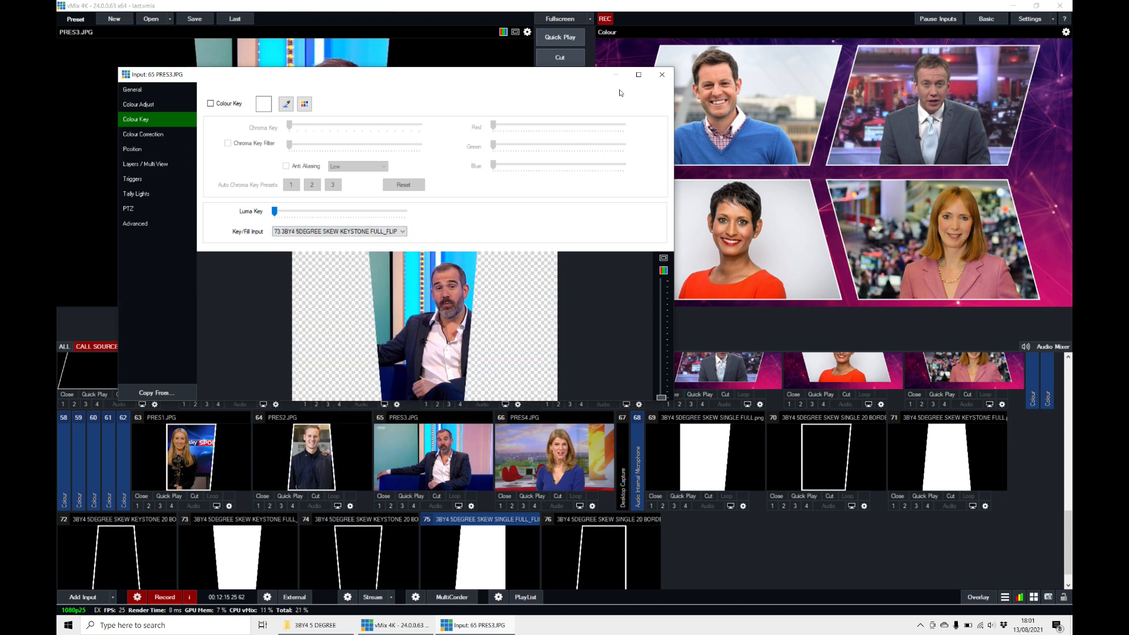
Step: Assign input 74, the flipped 3BY4 5DEGREE SKEW KEYSTONE 20 BORDER, to layer 10 of input 65 PRES3.JPG and close its settings
left_click(145, 164)
left_click(311, 217)
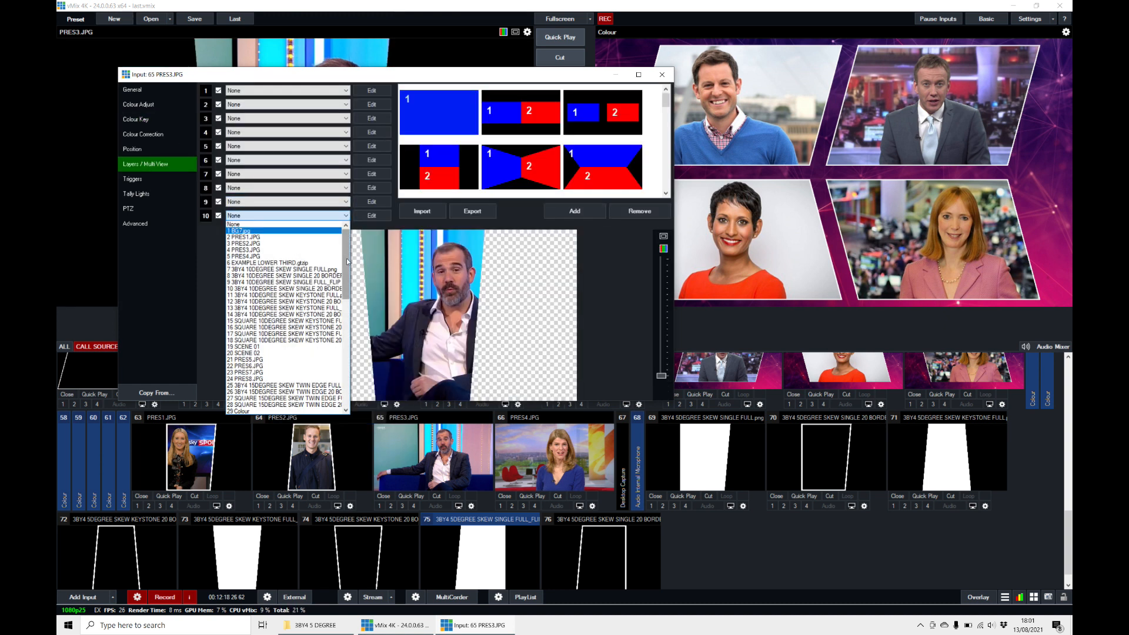
scroll(294, 318, "down", 15)
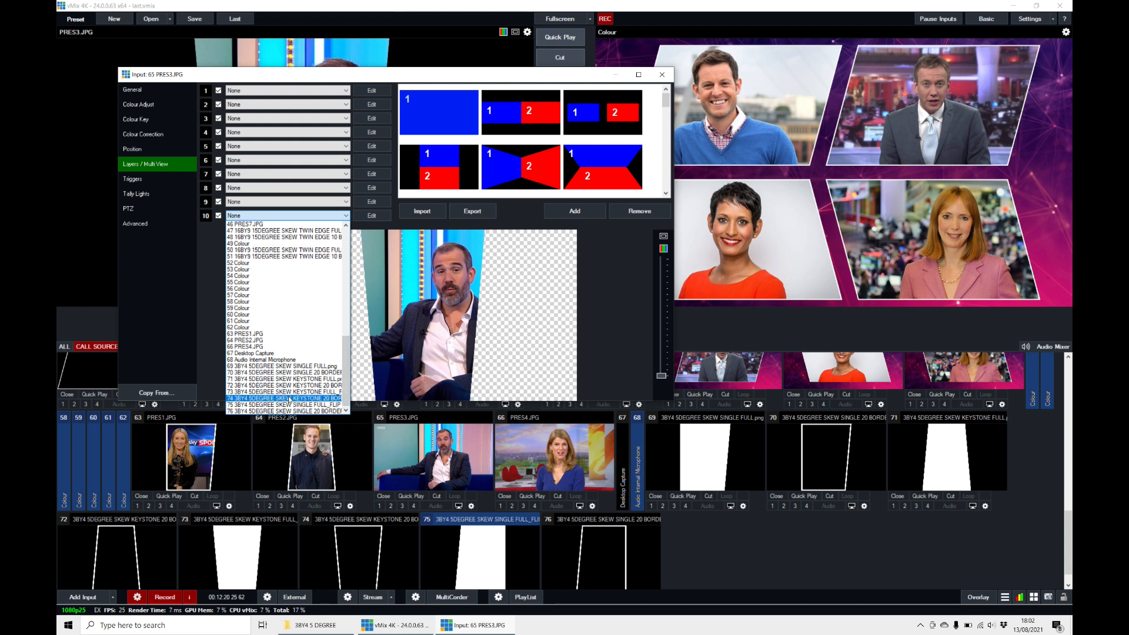
left_click(285, 398)
left_click(662, 74)
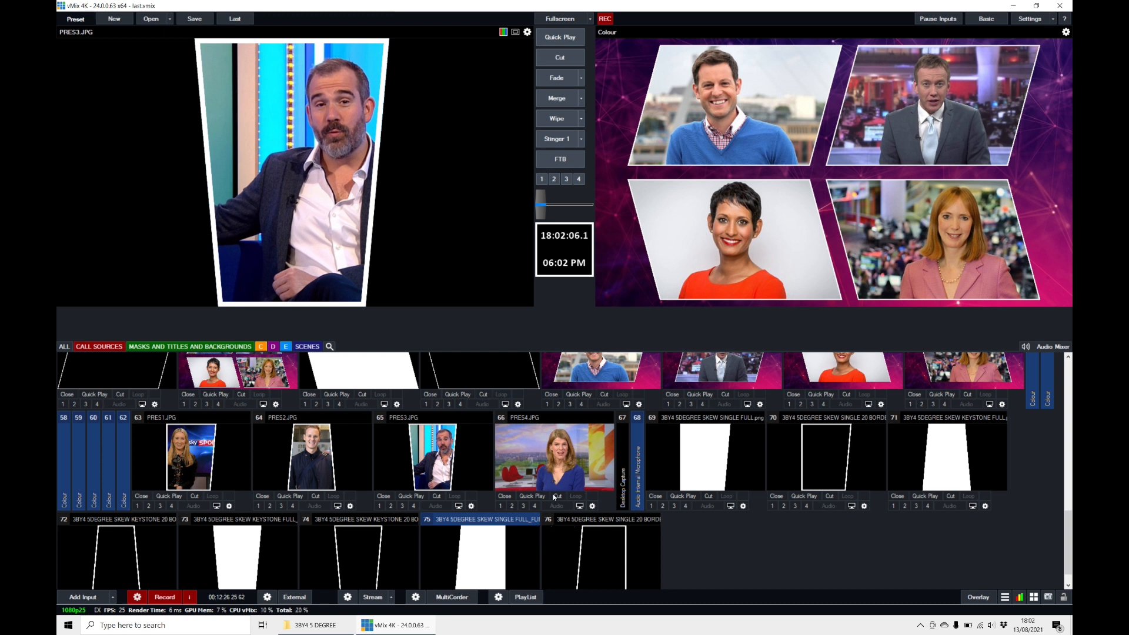
Step: Set the Key/Fill Input of input 66 PRES4.JPG to input 75, the 3BY4 5DEGREE SKEW SINGLE FULL_FLIP BOTH mask
left_click(593, 507)
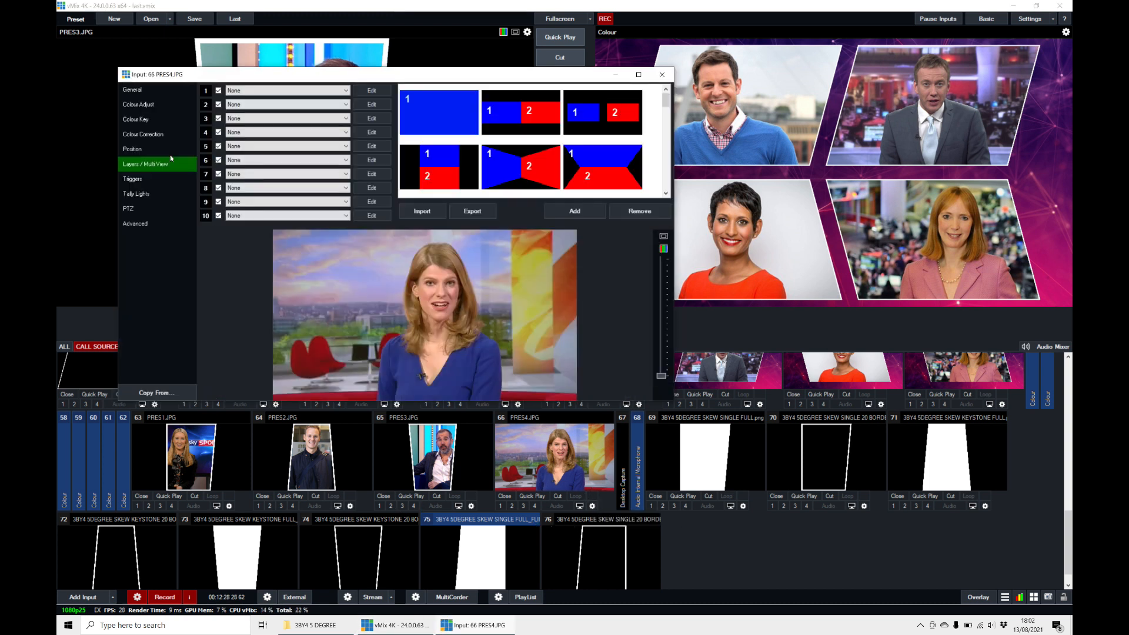
left_click(136, 119)
left_click(357, 231)
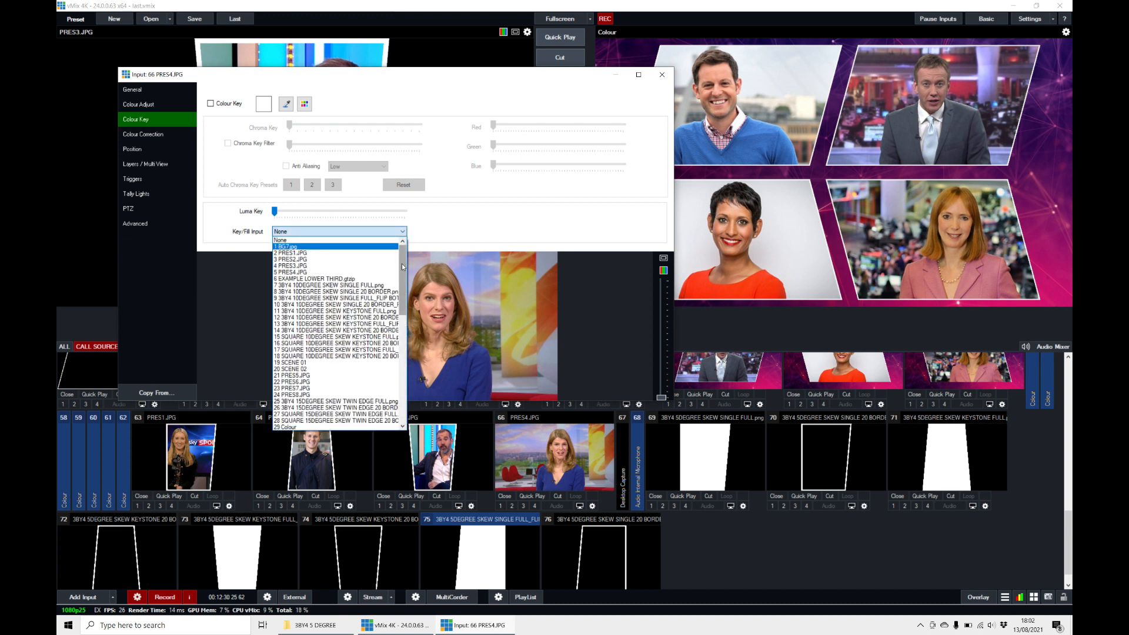
scroll(353, 353, "down", 15)
left_click(380, 421)
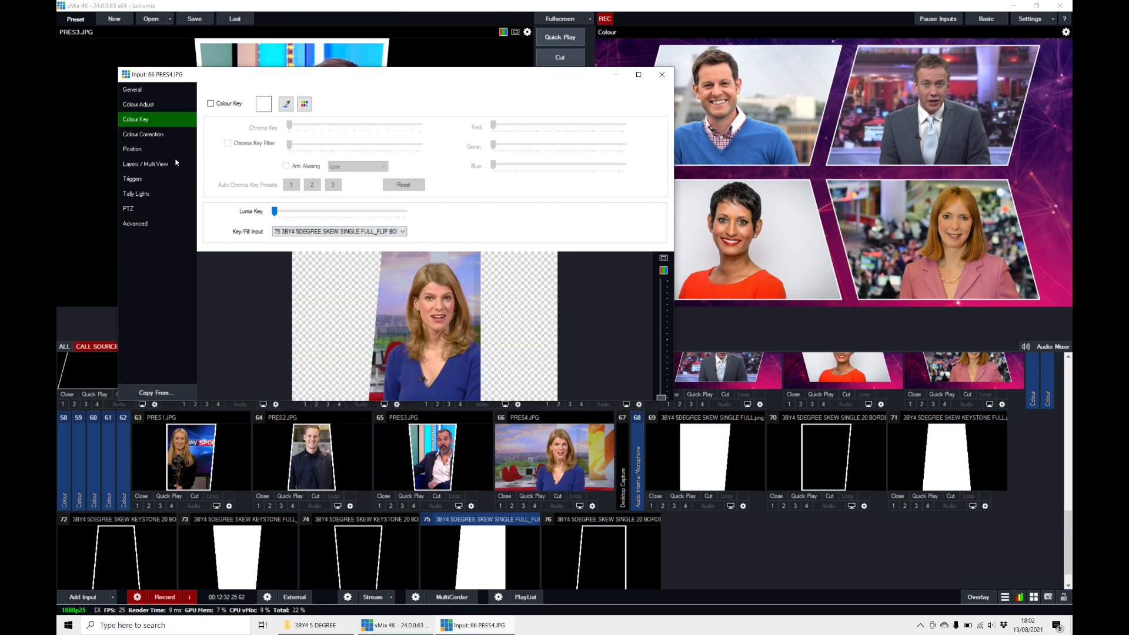
Step: Assign input 76, 3BY4 5DEGREE SKEW SINGLE 20 BORDER_FLIP BOTH.png, to layer 10 of input 66 PRES4.JPG and close its settings
left_click(146, 164)
left_click(346, 216)
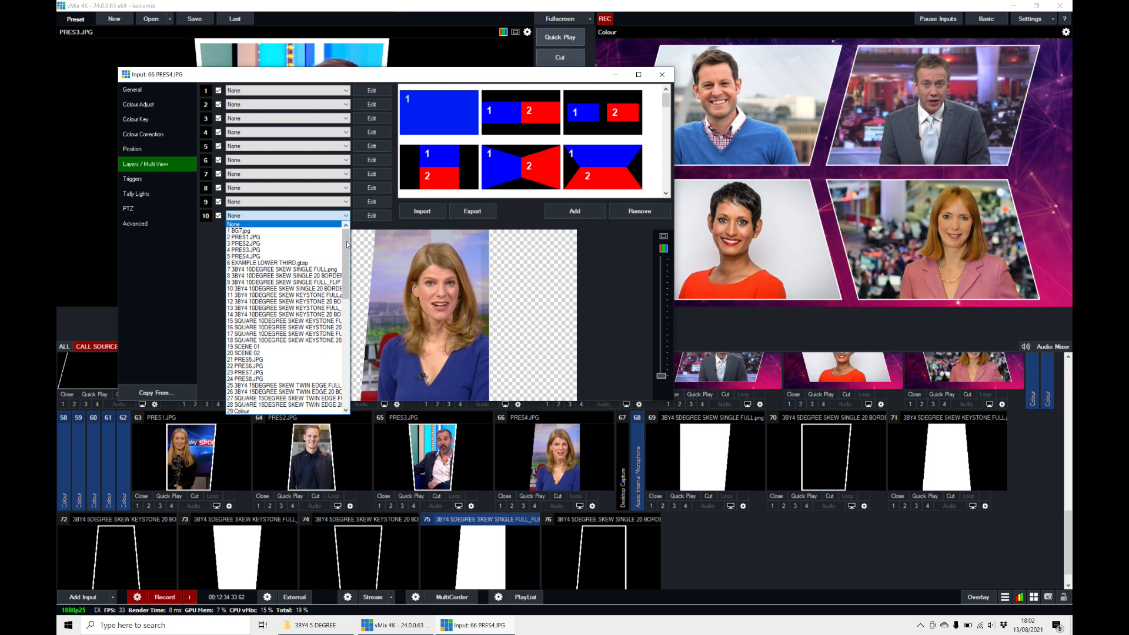
scroll(349, 379, "down", 10)
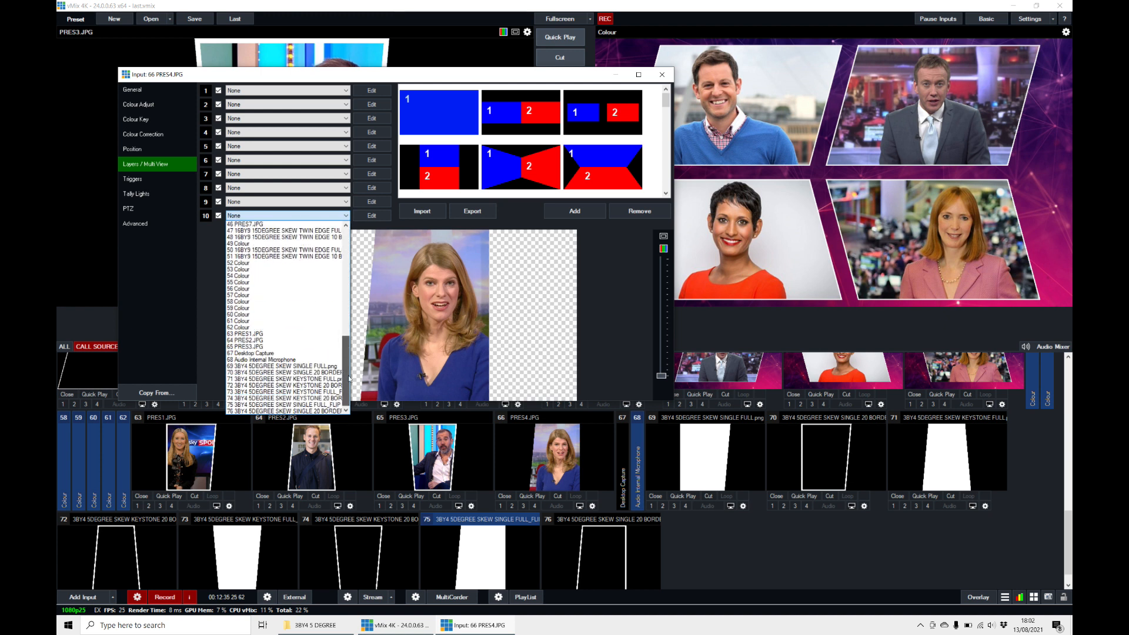
left_click(329, 411)
left_click(662, 74)
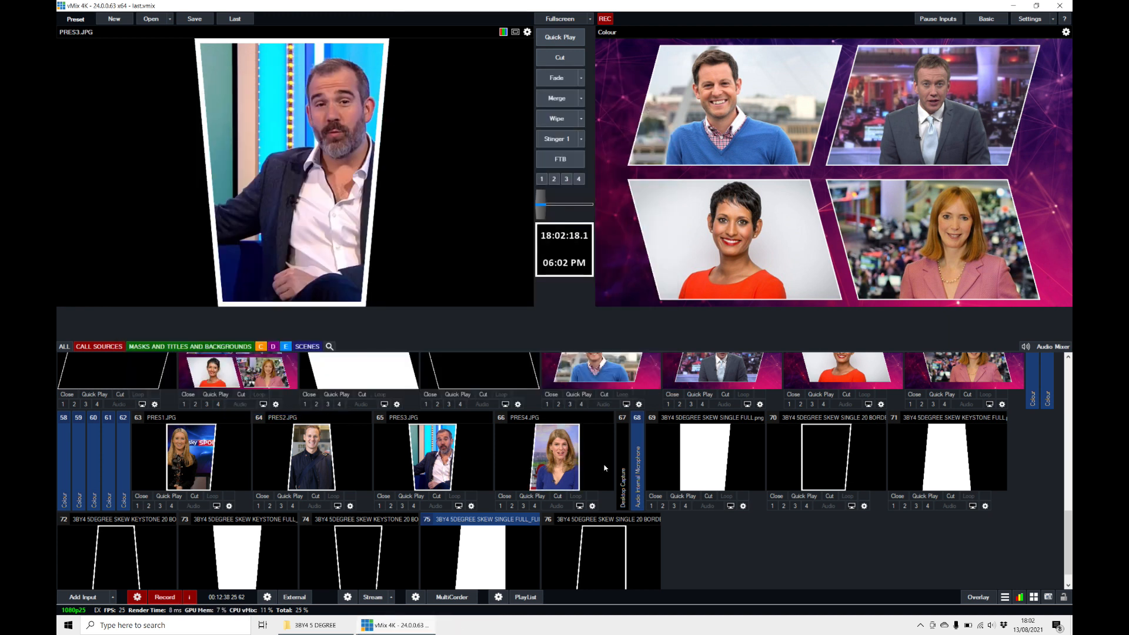
Step: Preview inputs 63 PRES1.JPG to 66 PRES4.JPG in turn to check their masks and borders
left_click(236, 449)
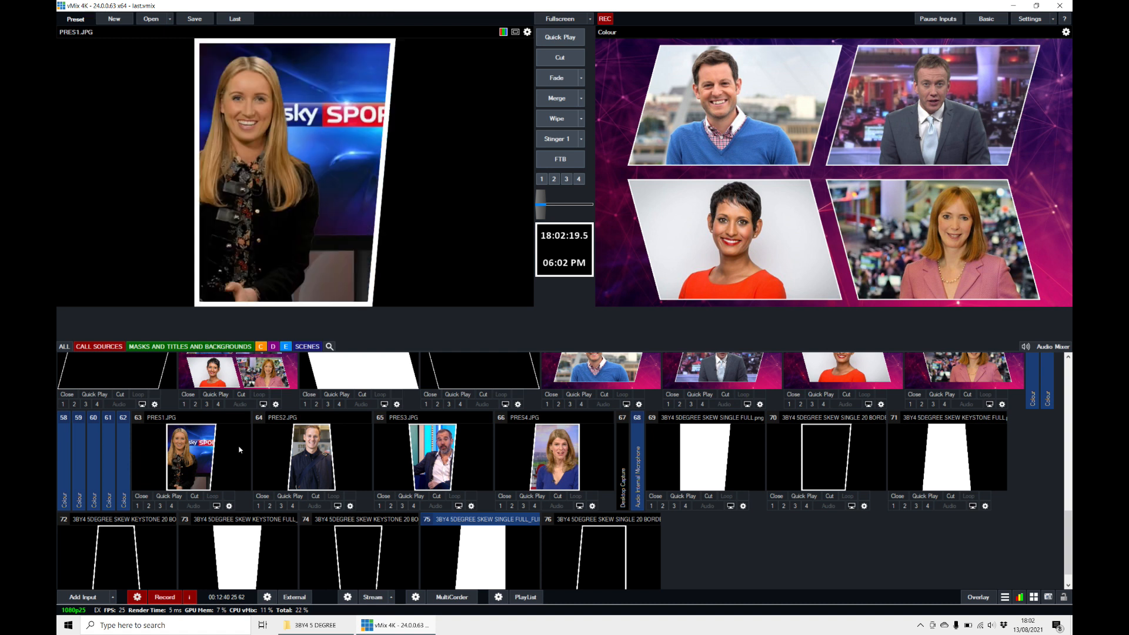
left_click(308, 452)
left_click(432, 451)
left_click(546, 451)
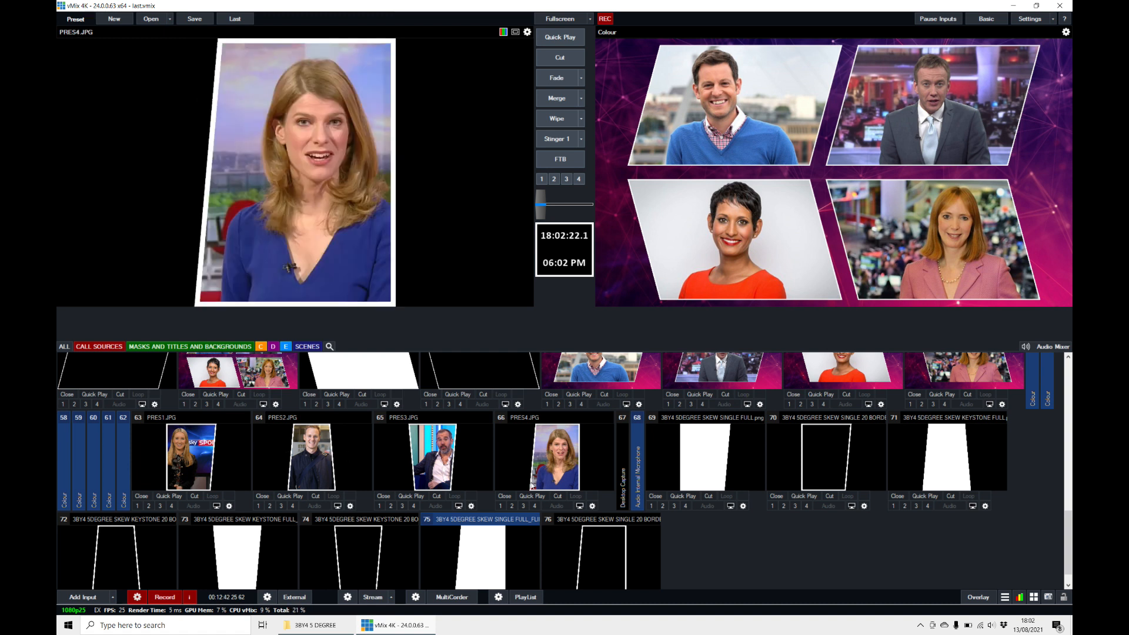
Step: Add a new Colour input and assign BG7.jpg to its layer 1 as the background
left_click(82, 597)
left_click(82, 464)
left_click(706, 544)
scroll(729, 524, "down", 1)
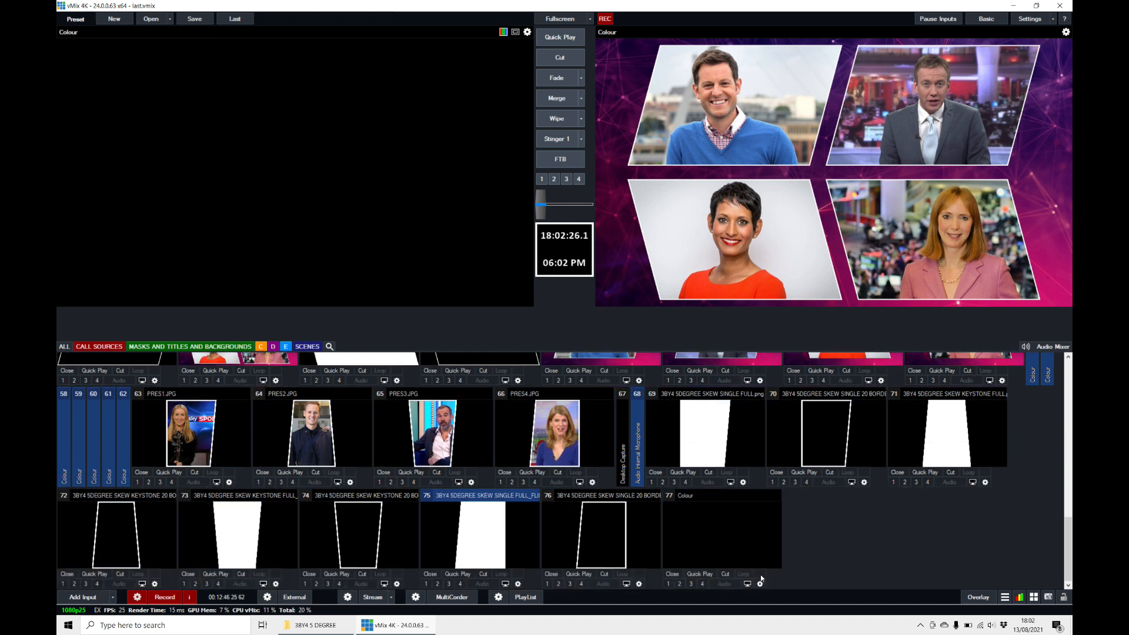
left_click(760, 584)
left_click(287, 90)
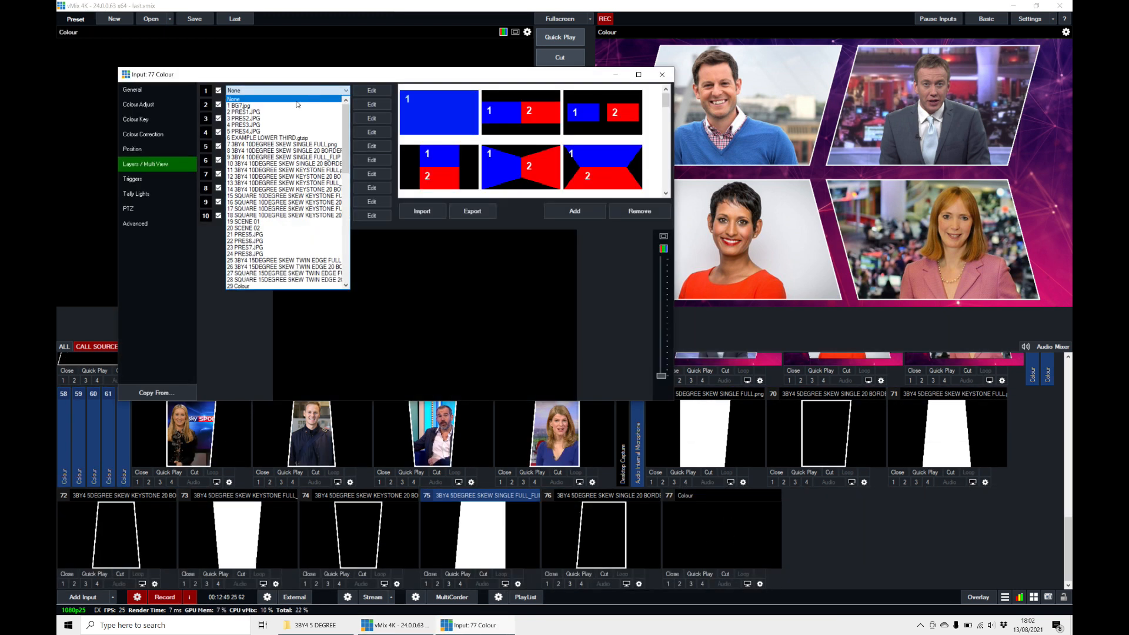
left_click(297, 107)
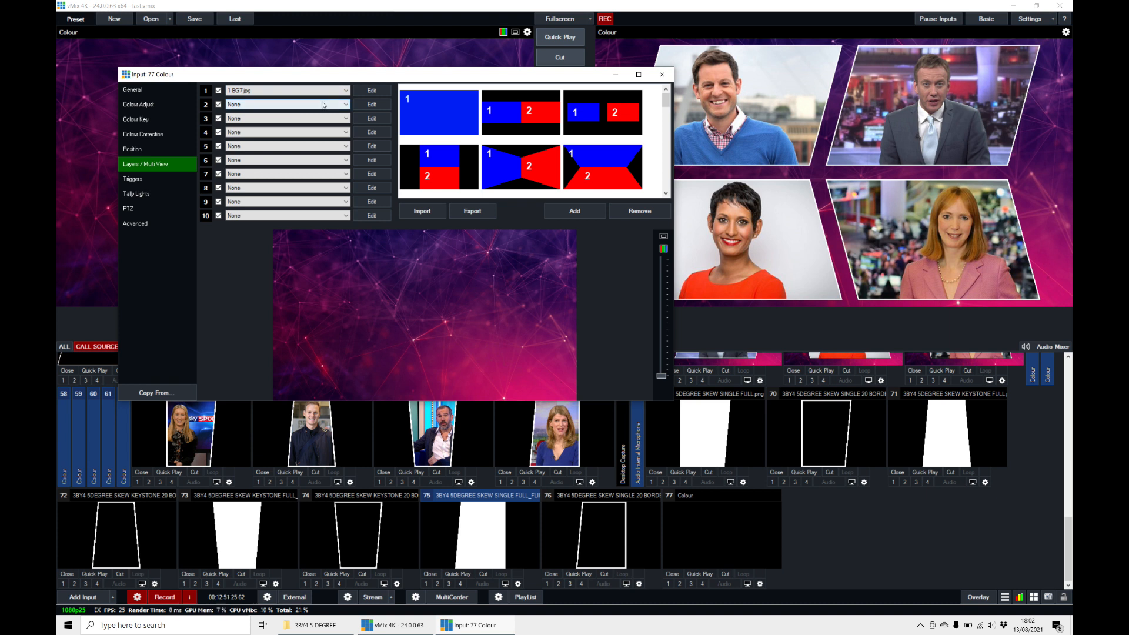
left_click(323, 105)
scroll(339, 279, "down", 15)
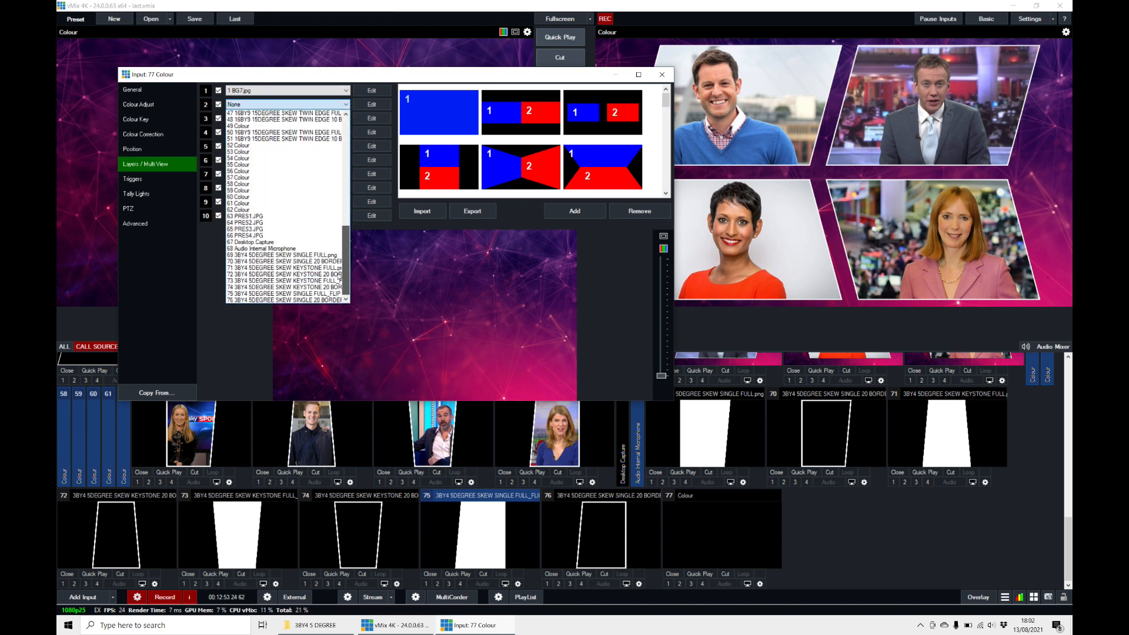
left_click(264, 72)
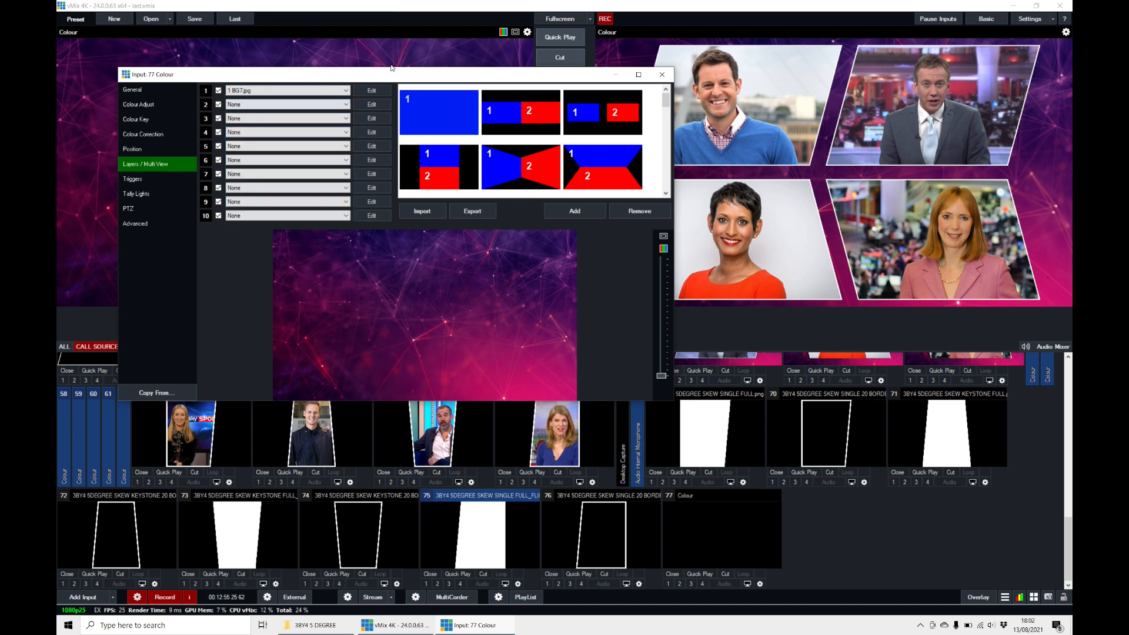
left_click_drag(335, 69, 418, 68)
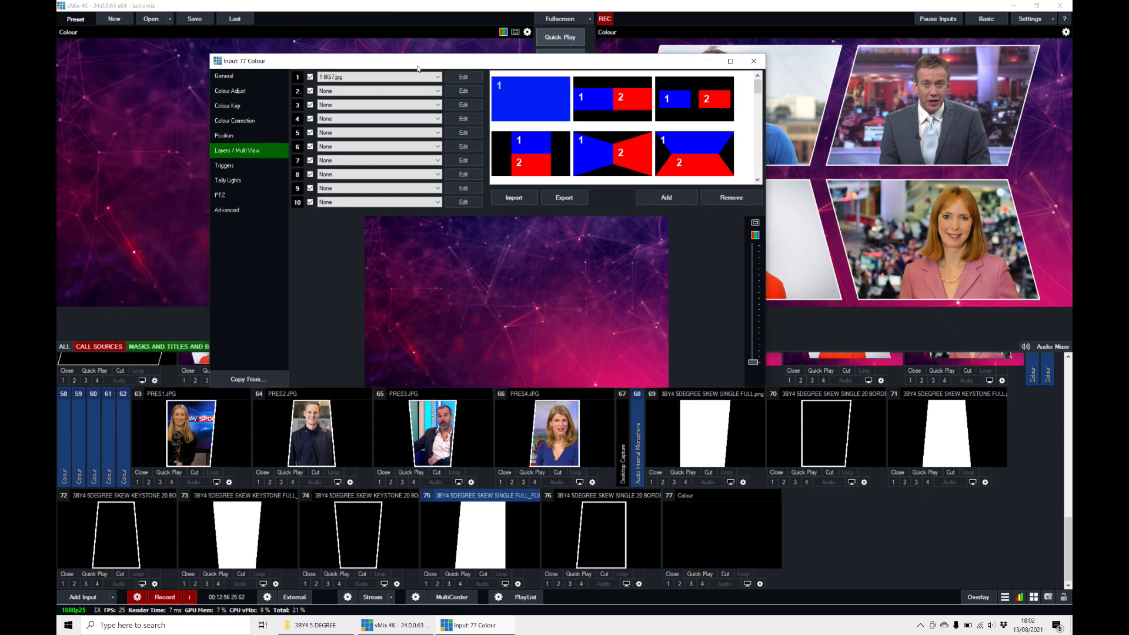
left_click(358, 91)
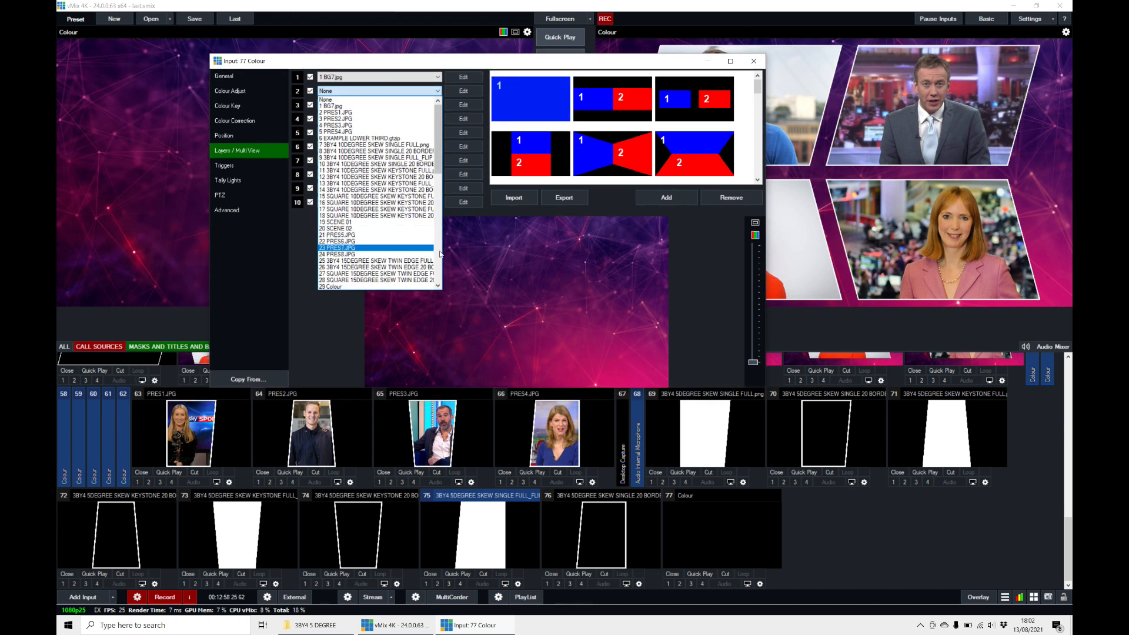
left_click(439, 254)
left_click(445, 271)
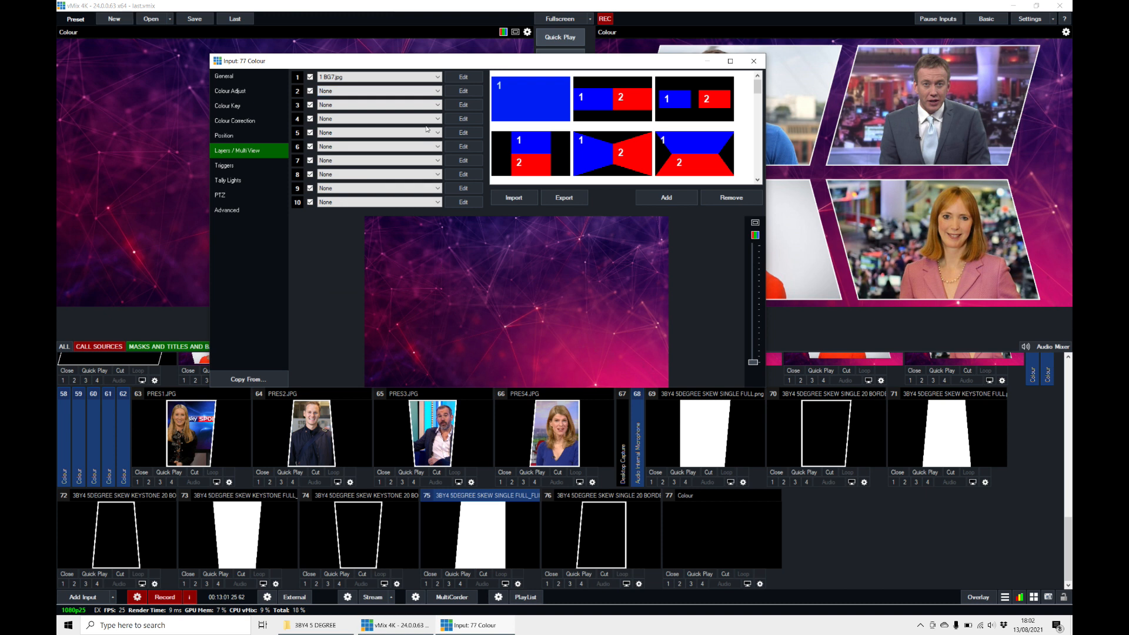
Step: Assign input 63 PRES1.JPG to layer 2 of the new Colour input 77
left_click(436, 92)
scroll(383, 212, "down", 15)
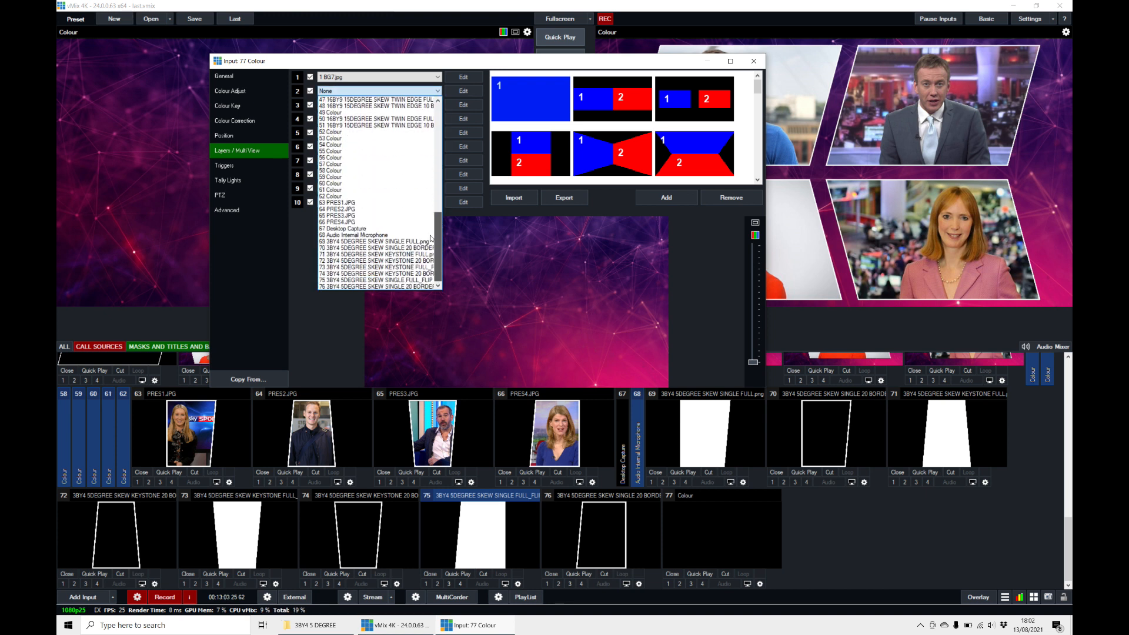
left_click(411, 202)
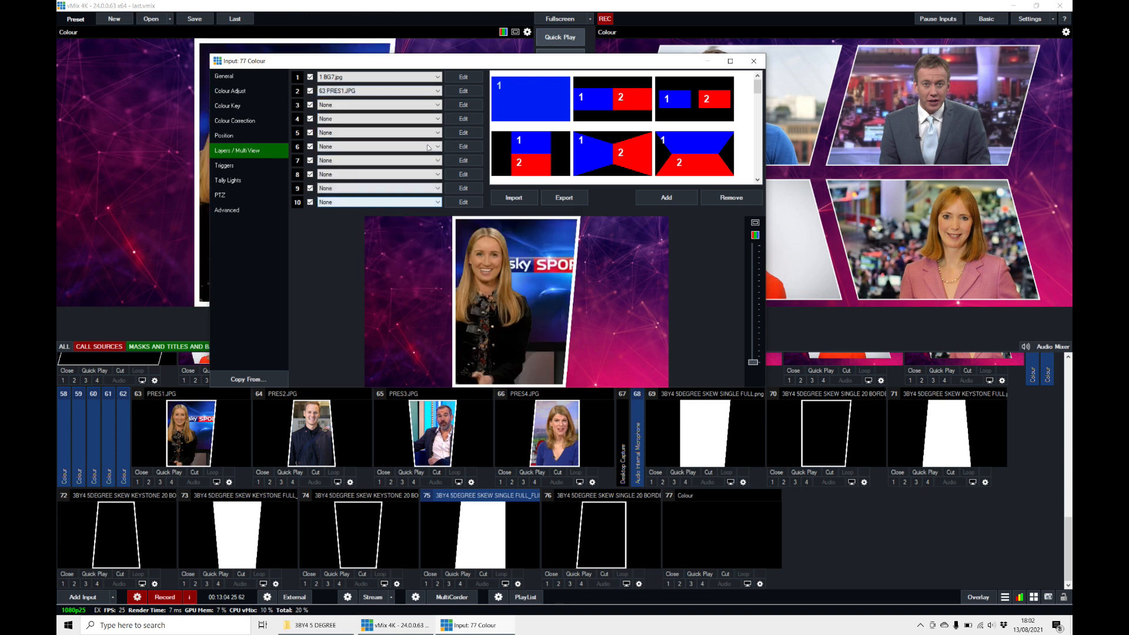
Step: Set the position of layer 2 in input 77 to Zoom 0.6 and Pan X -0.7
left_click(459, 93)
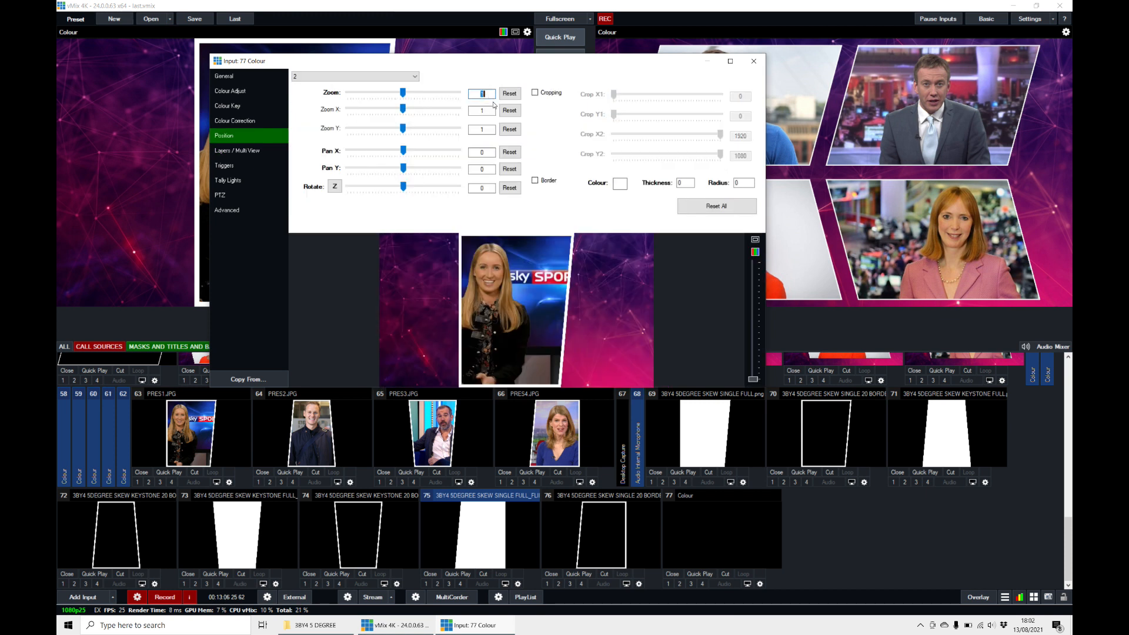
left_click(484, 94)
type("0.6")
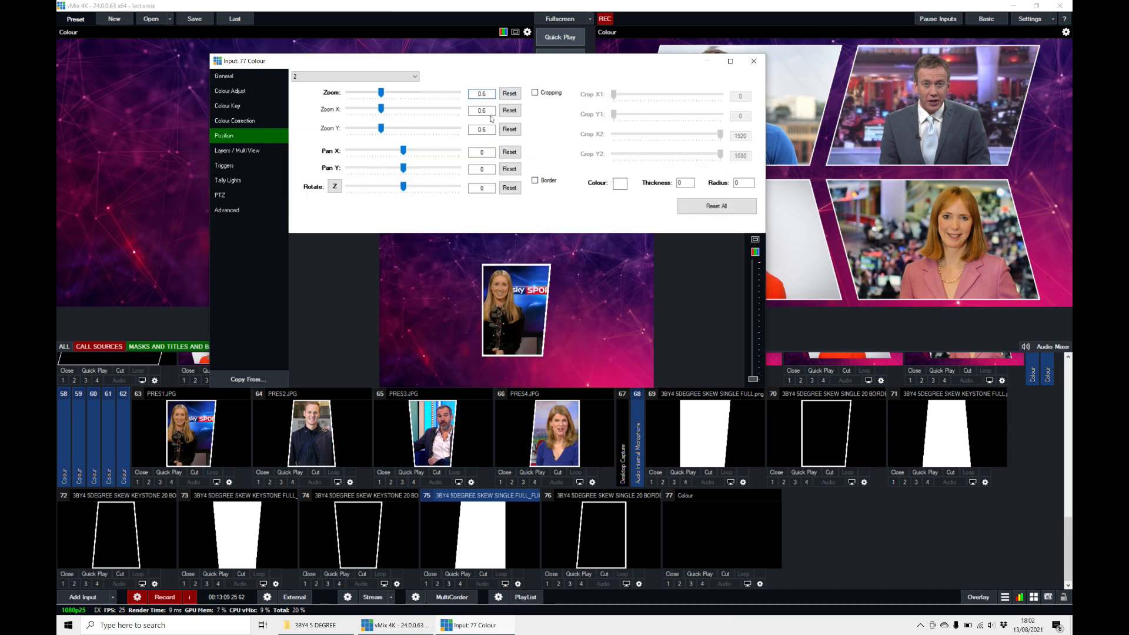
double_click(484, 153)
type("-0.6")
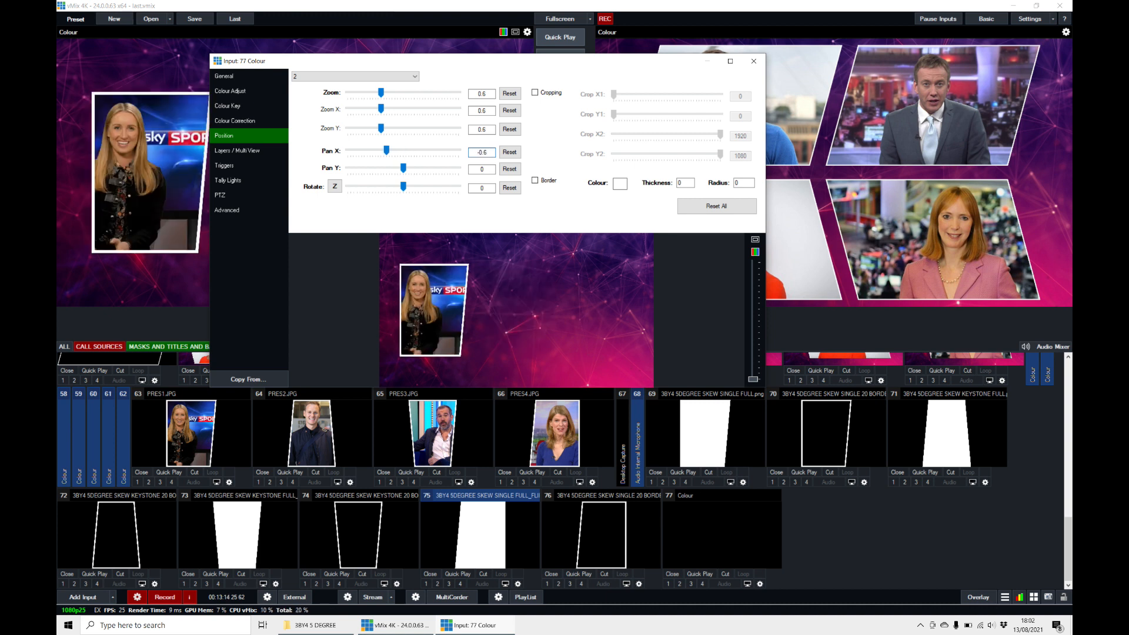
key("BackSpace")
type("7")
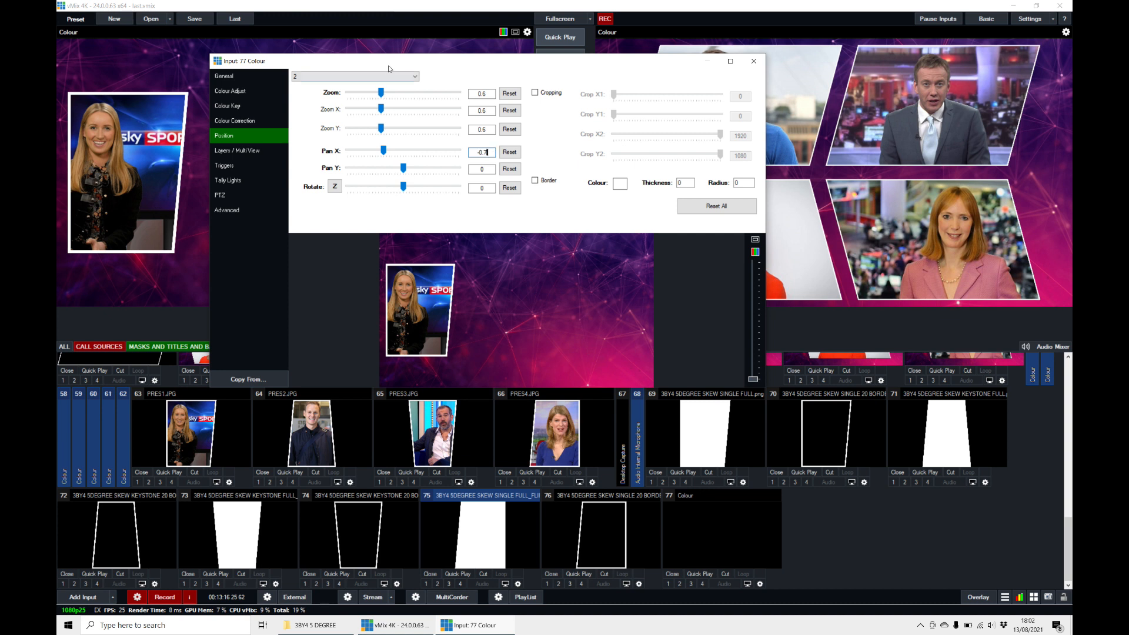
Step: Assign input 64 PRES2.JPG to layer 3 of Colour input 77
left_click(239, 149)
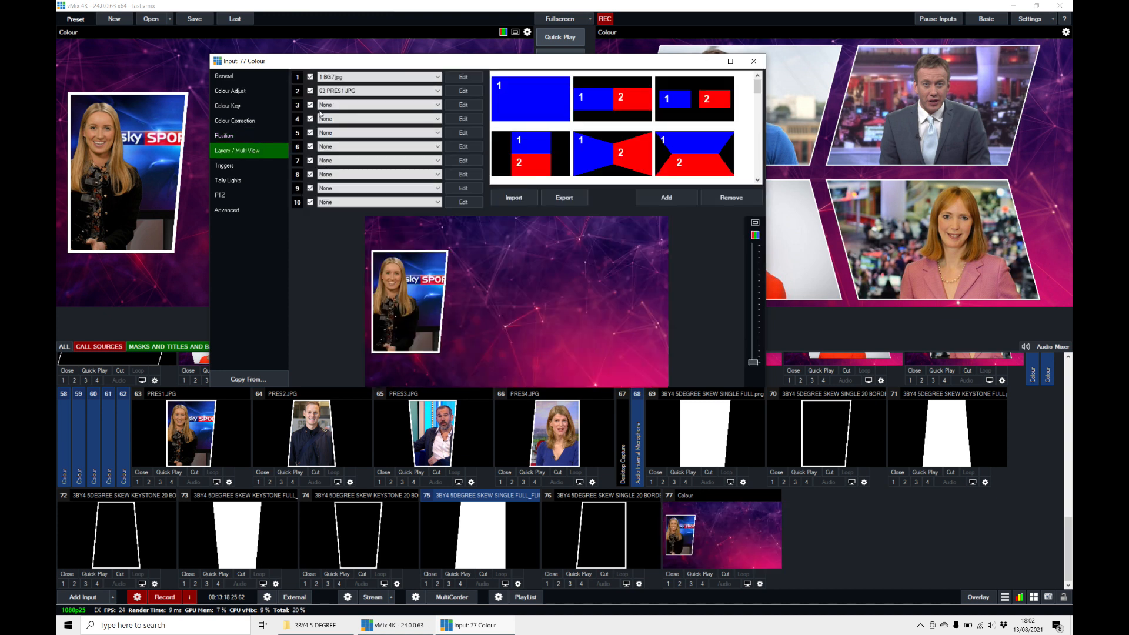
left_click(341, 105)
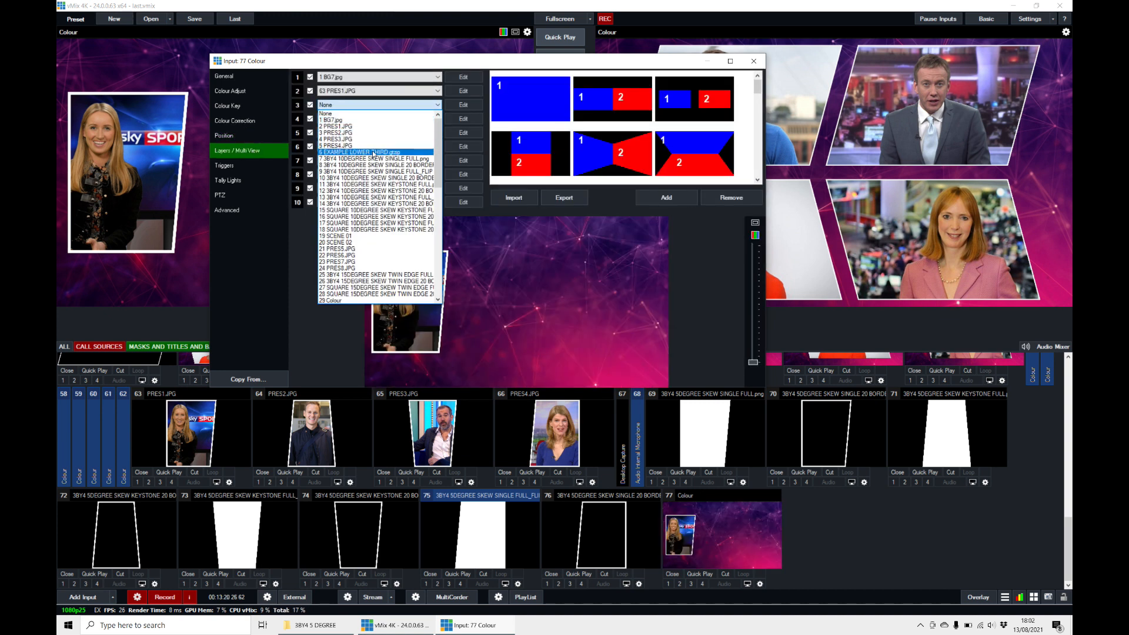
scroll(388, 234, "down", 16)
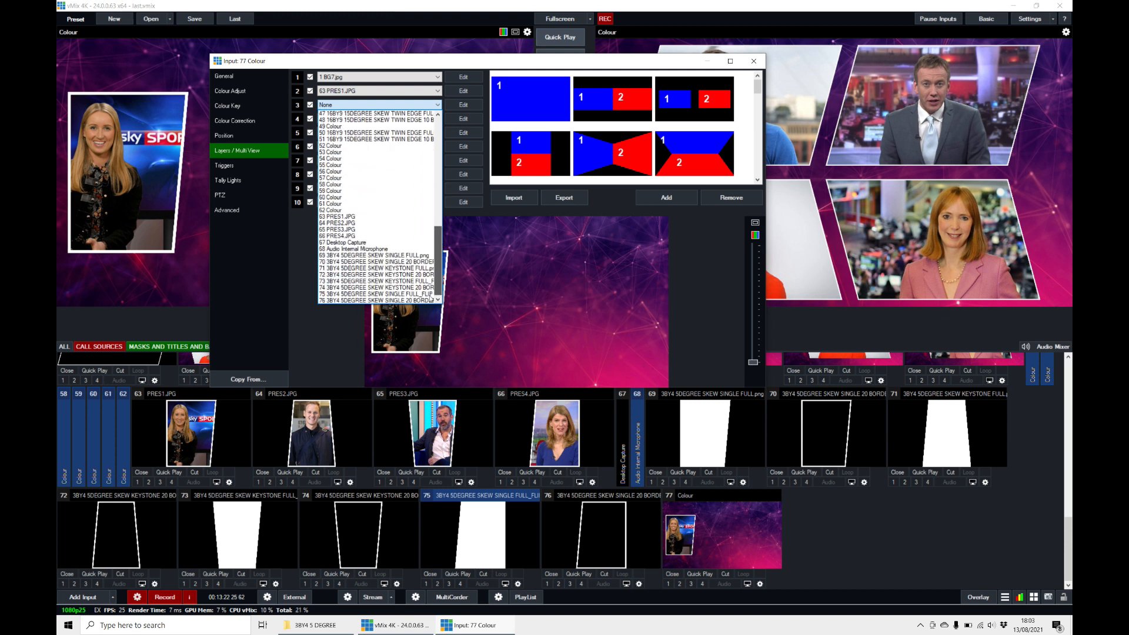
left_click(382, 224)
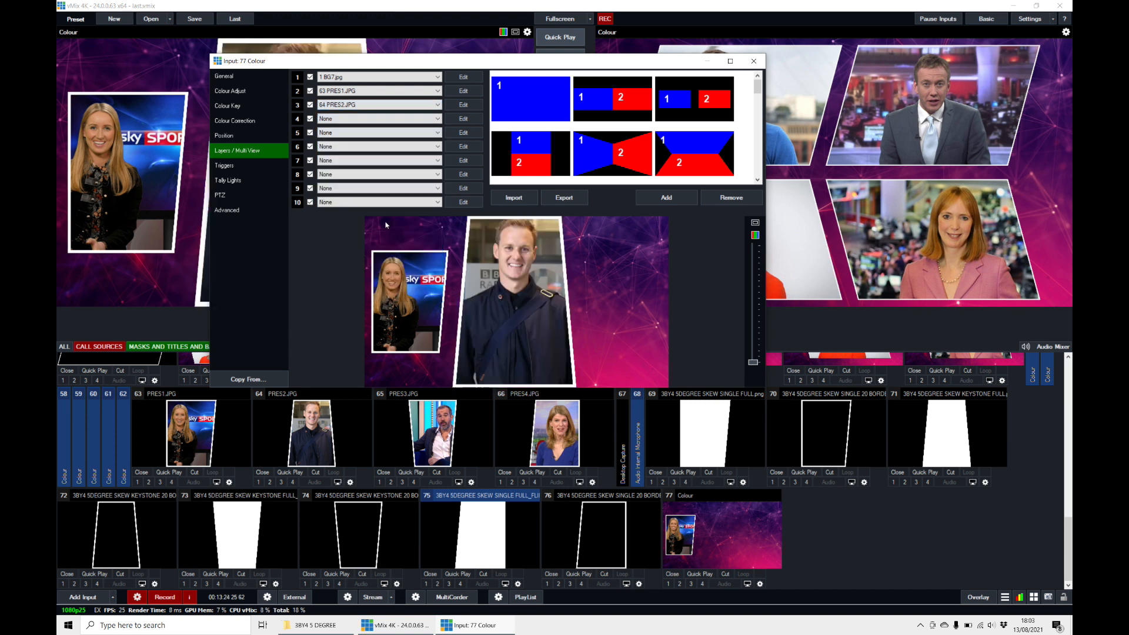
Step: Set the Zoom of layer 3 in Colour input 77 to 0.6
left_click(462, 91)
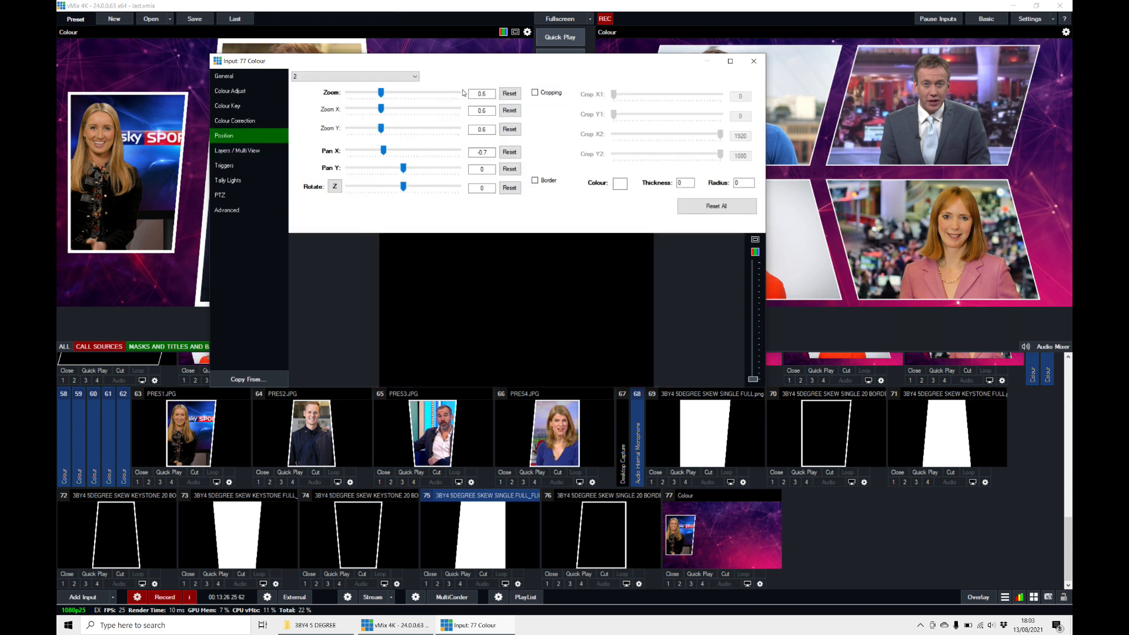
left_click(402, 79)
left_click(368, 103)
double_click(484, 93)
type("0.6")
double_click(484, 170)
type("-0.")
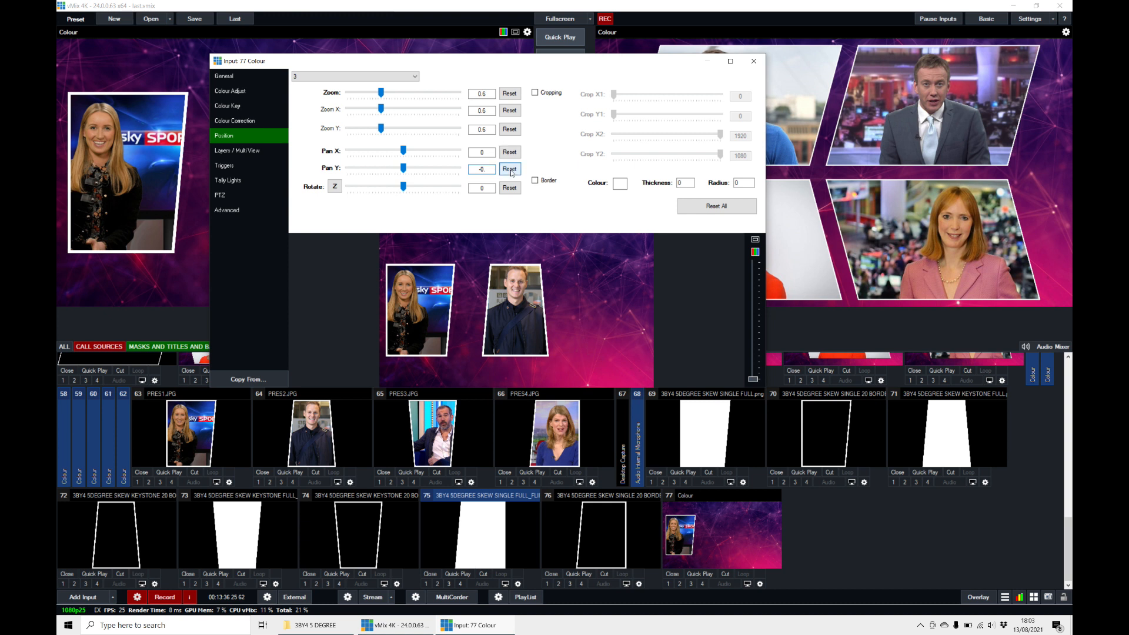
Step: Try a Pan X of -0.15 for layer 3 in input 77
double_click(482, 153)
type("-0.3")
key("BackSpace")
type("2")
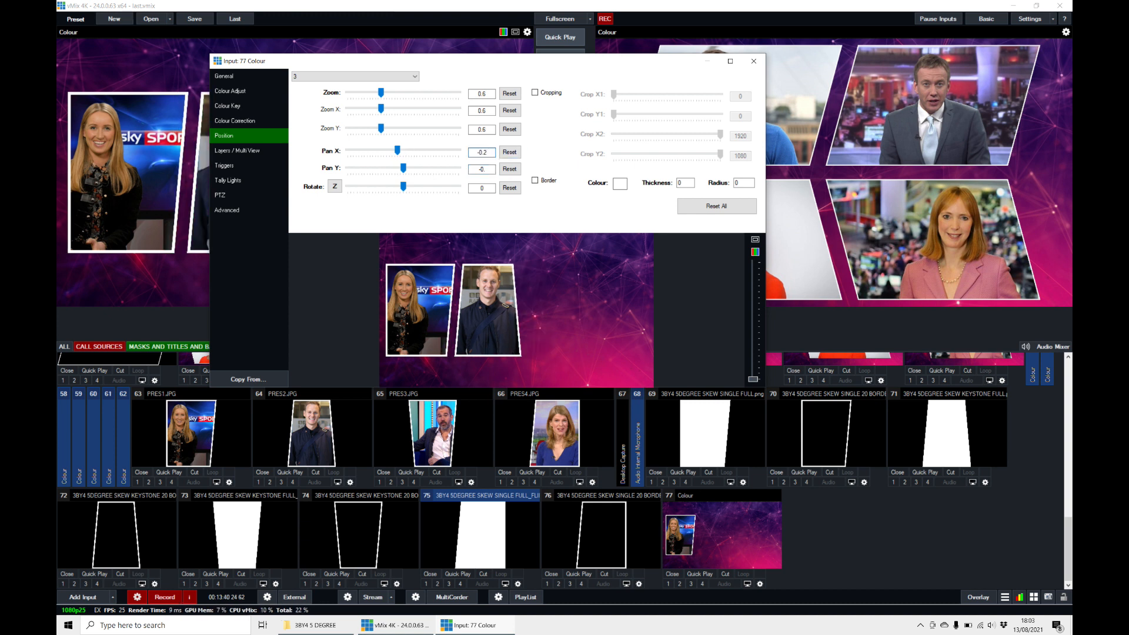
key("BackSpace")
type("15")
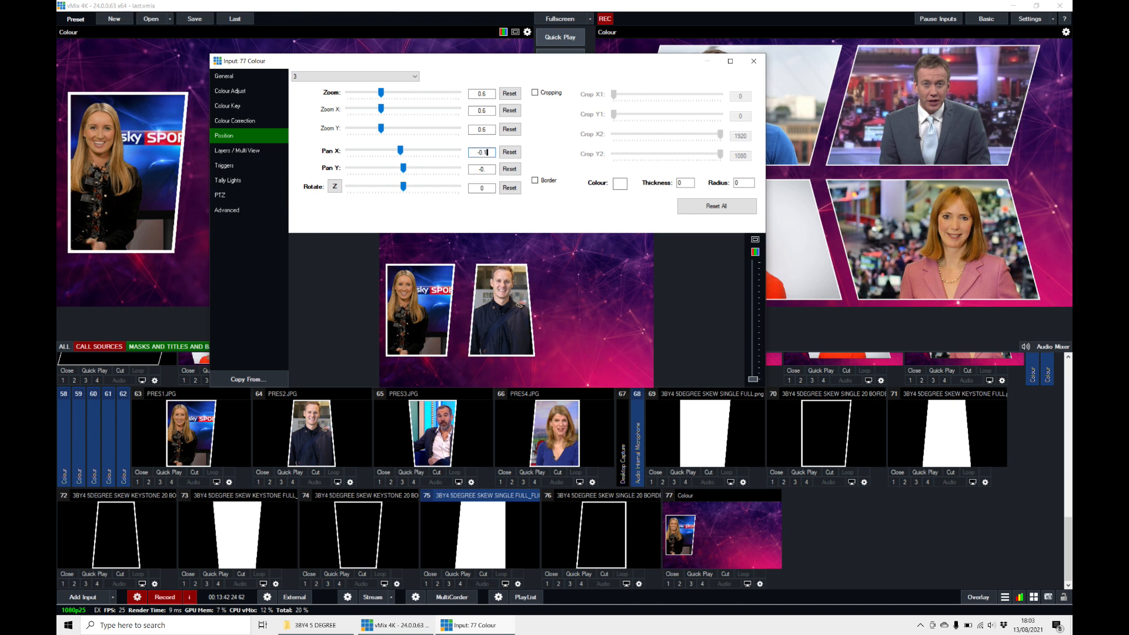
Step: Assign input 65 PRES3.JPG to layer 4 of Colour input 77
left_click(244, 150)
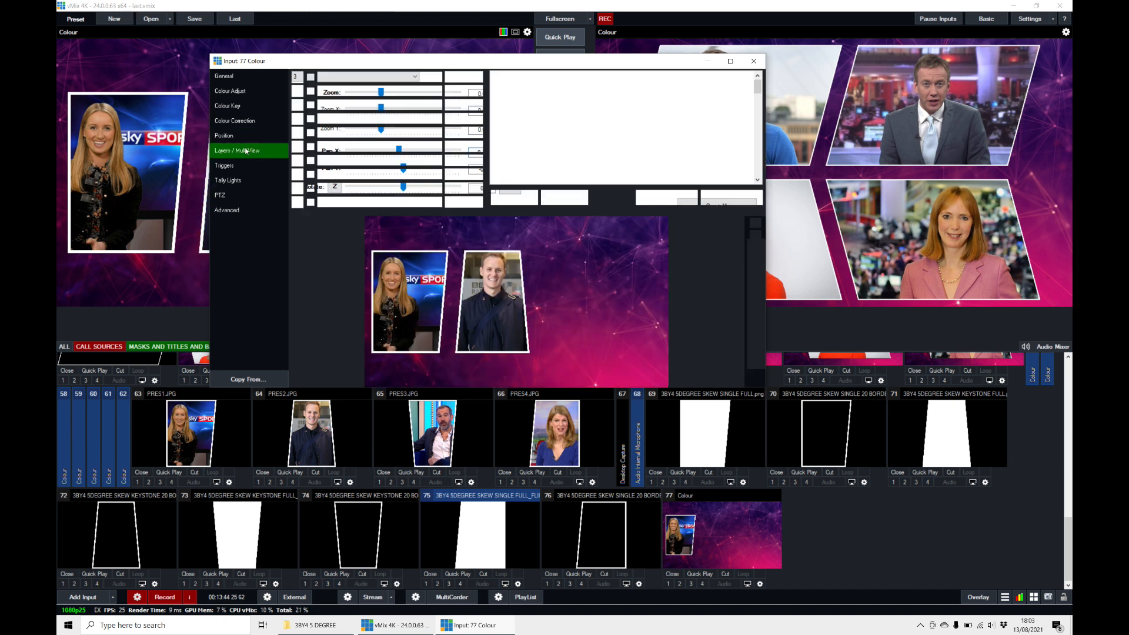
left_click(412, 119)
scroll(377, 235, "down", 12)
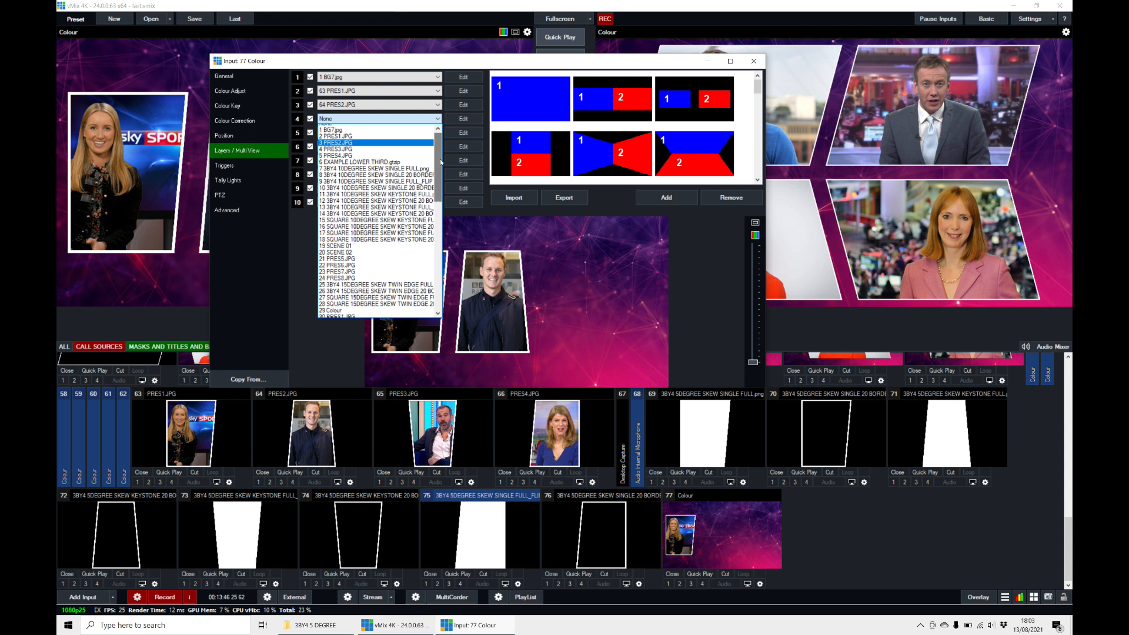
left_click(369, 249)
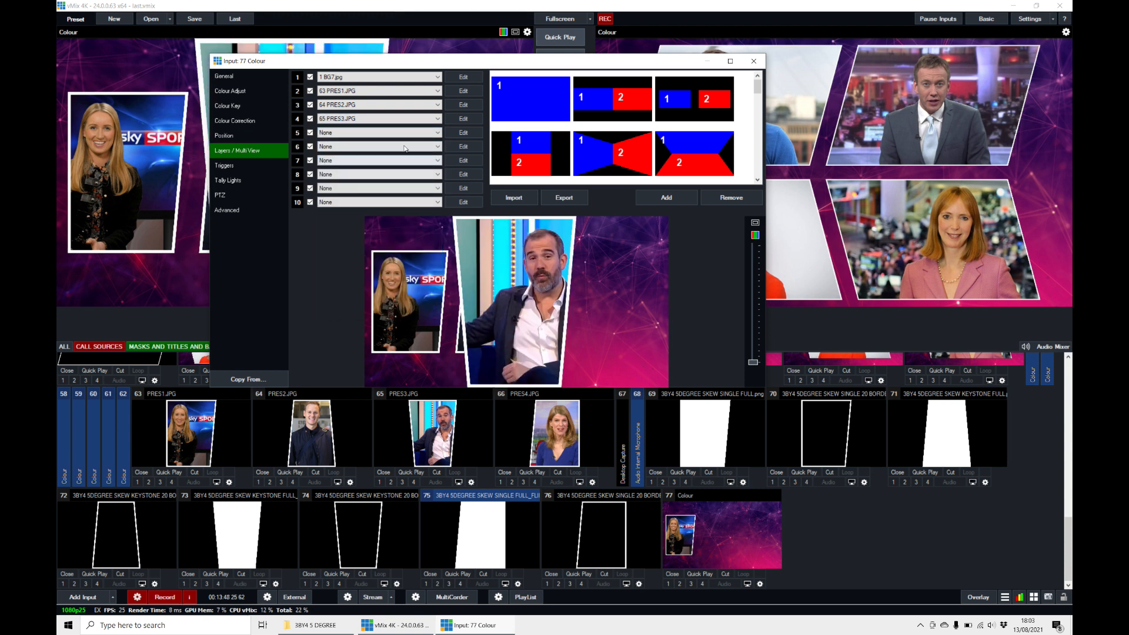
Step: Set the position of layer 4 in input 77 to Zoom 0.6 and Pan X 0.25
left_click(463, 119)
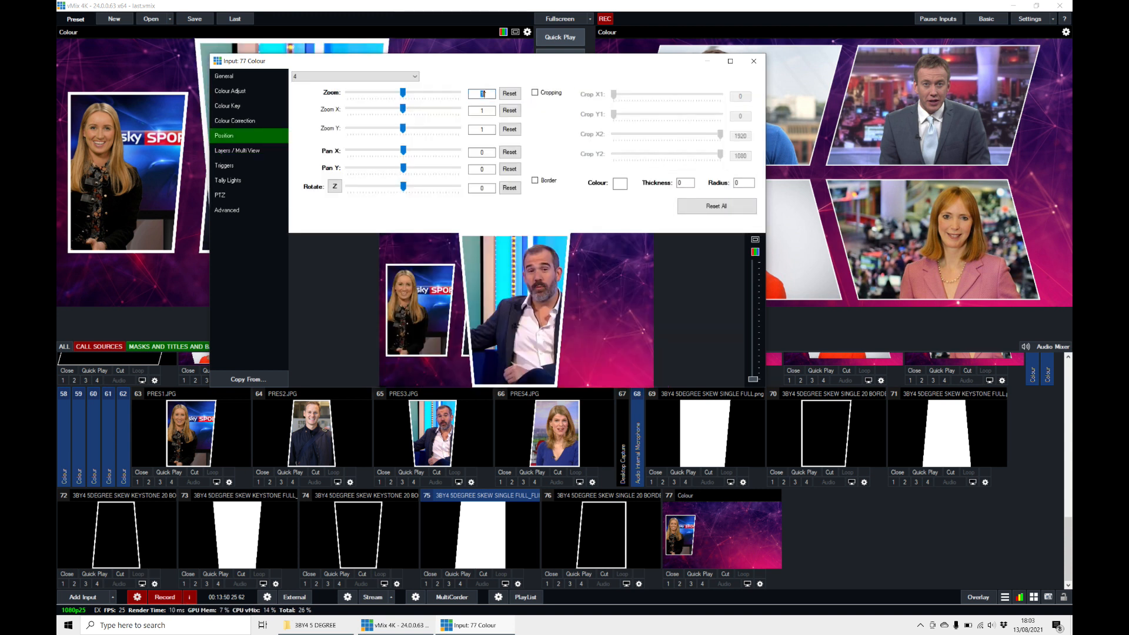
type("0.6")
double_click(482, 152)
type("1.5")
key("BackSpace")
key("BackSpace")
key("BackSpace")
type("0.15")
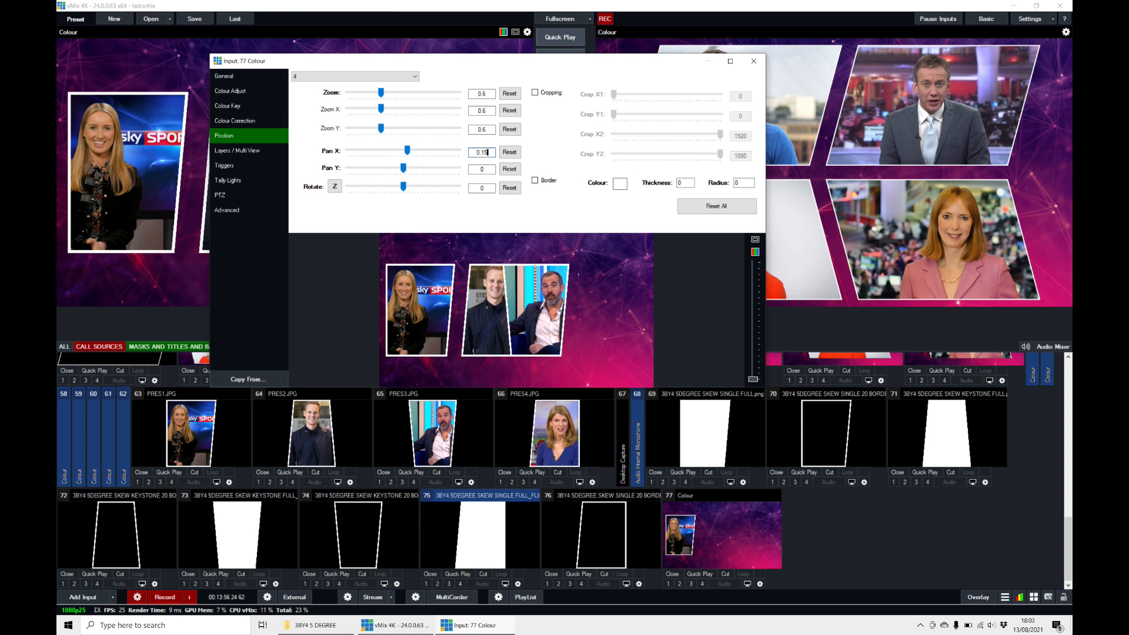
key("BackSpace")
key("BackSpace")
type("25")
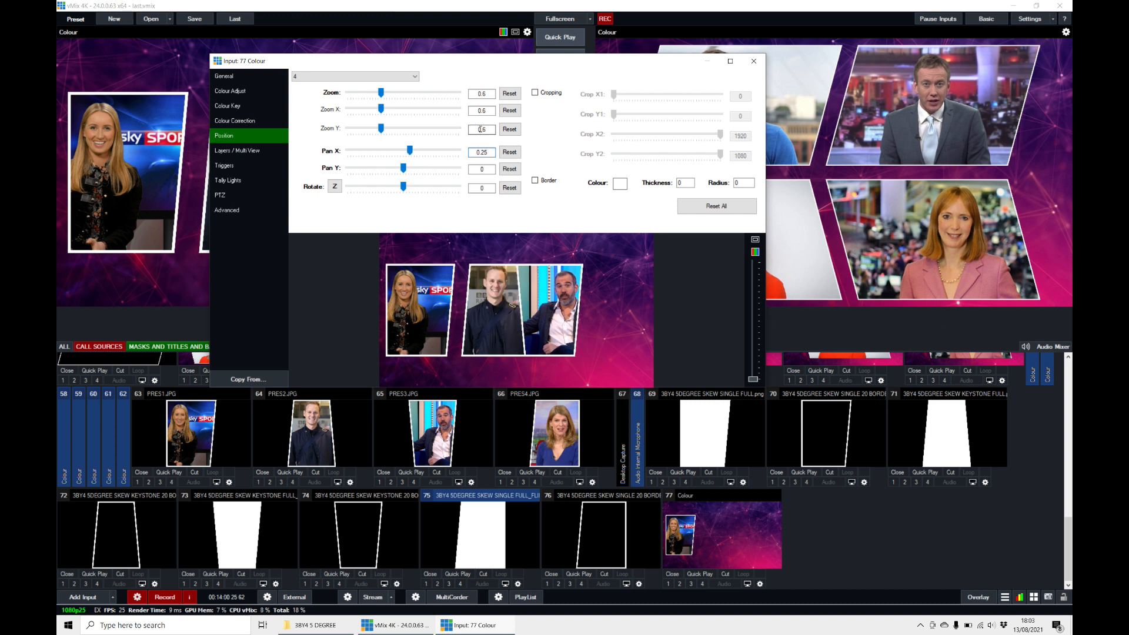
Step: Change the Pan X of layer 3 in input 77 to -0.225
left_click(385, 77)
left_click(379, 105)
double_click(493, 152)
type("-0.1")
key("BackSpace")
type("25")
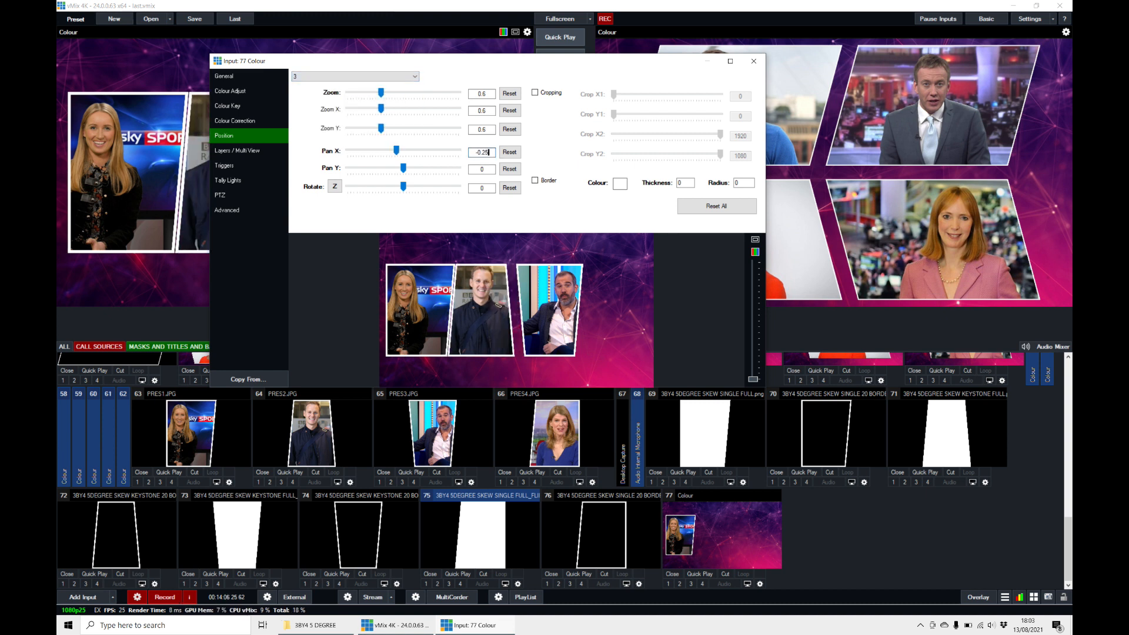
key("BackSpace")
type("25")
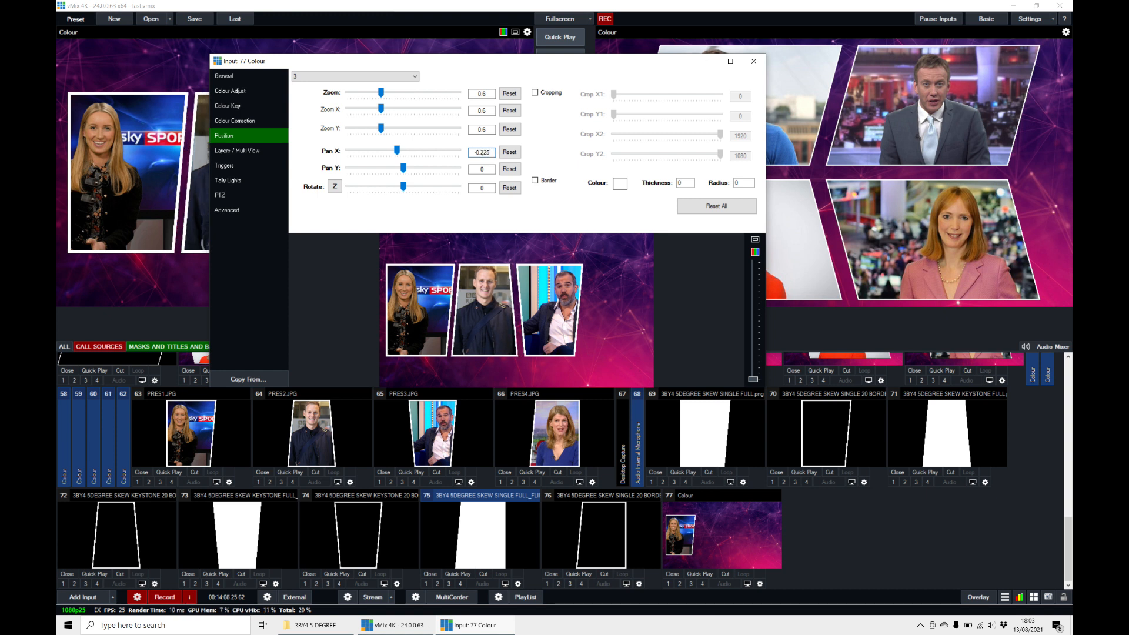
Step: Change the Pan X of layer 4 in input 77 to 0.225 to even out the spacing
left_click(376, 77)
left_click(380, 111)
left_click(494, 153)
key("BackSpace")
type("25")
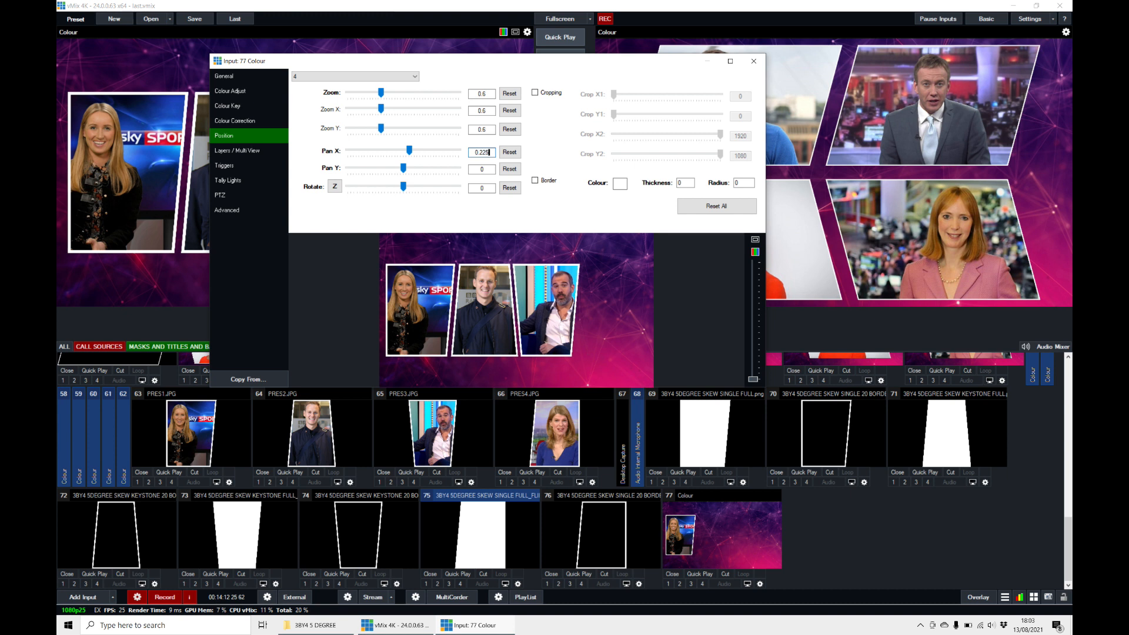
Step: Assign input 66 PRES4.JPG to layer 5 of Colour input 77
left_click(279, 153)
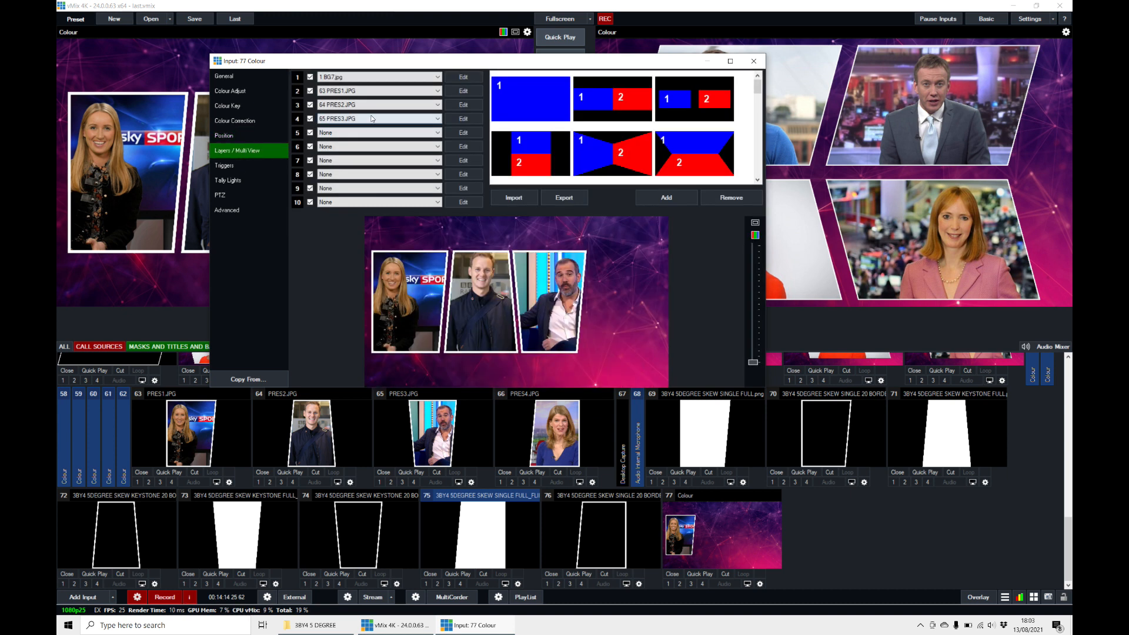
left_click(406, 132)
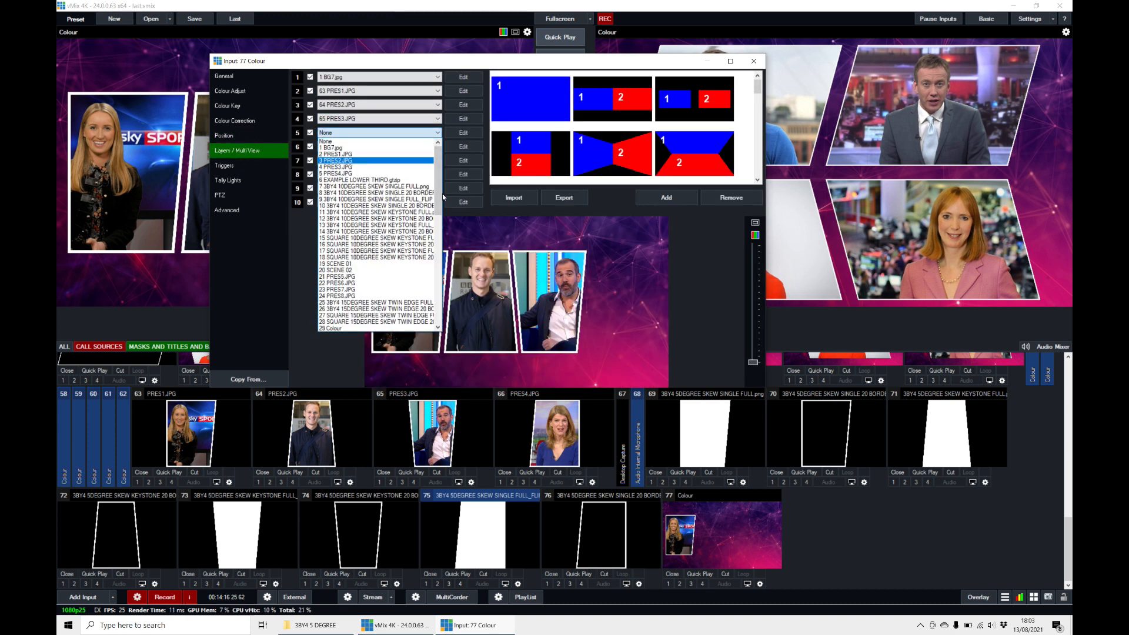
left_click_drag(441, 197, 443, 309)
left_click(341, 264)
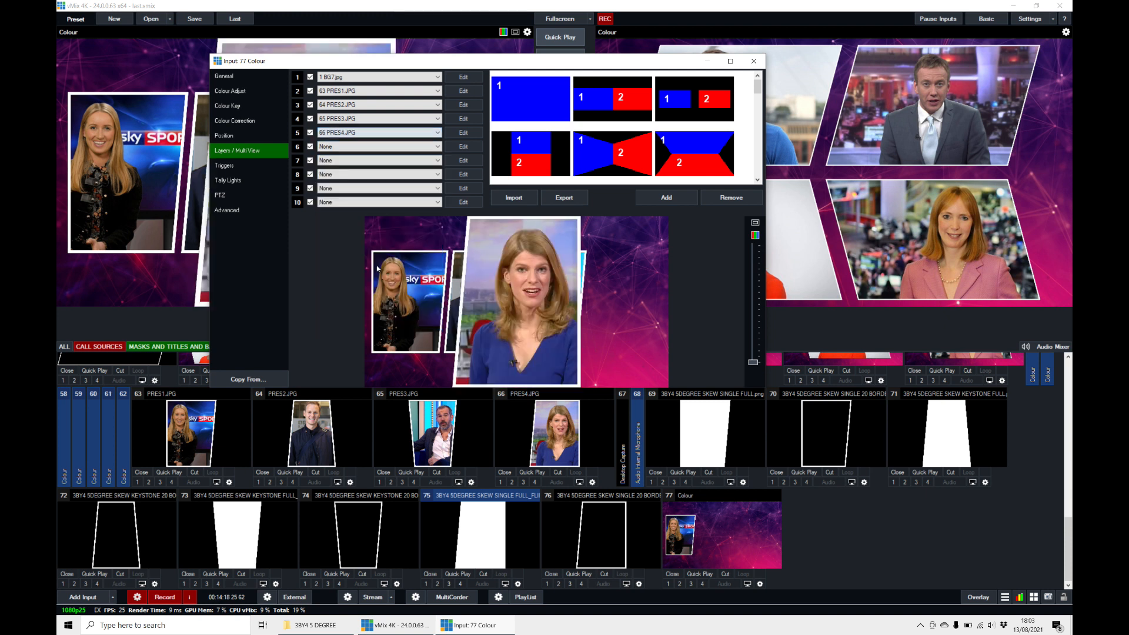
Step: Set the position of layer 5 in input 77 to Zoom 0.6 and Pan X 0.7, mirroring layer 2
left_click(460, 133)
left_click(489, 94)
key("BackSpace")
type("0.6")
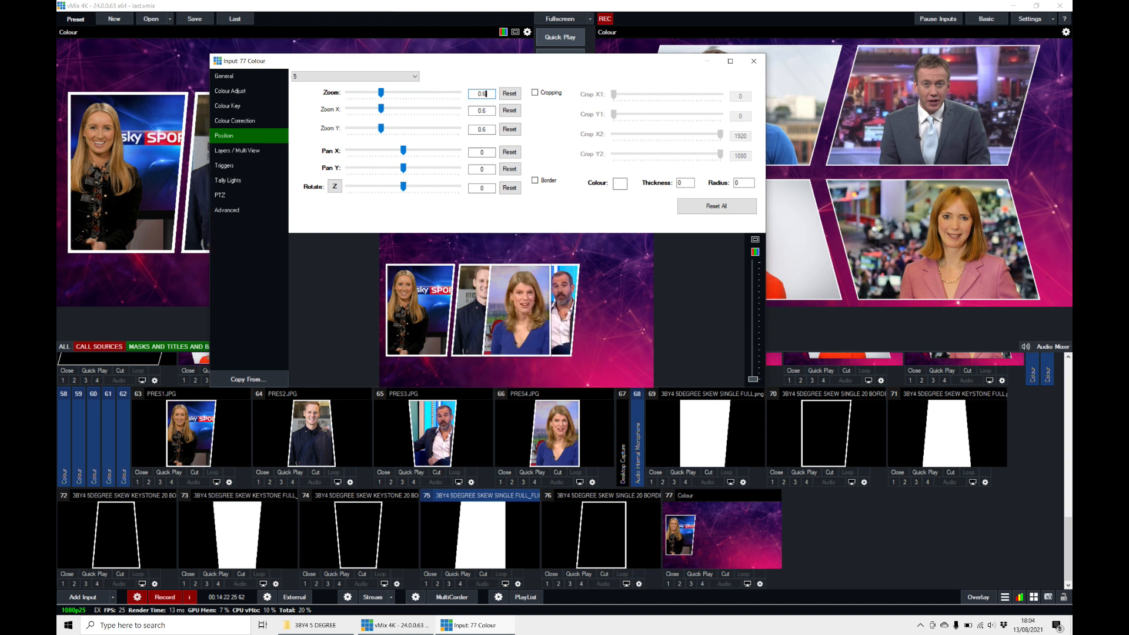
left_click(411, 75)
left_click(373, 96)
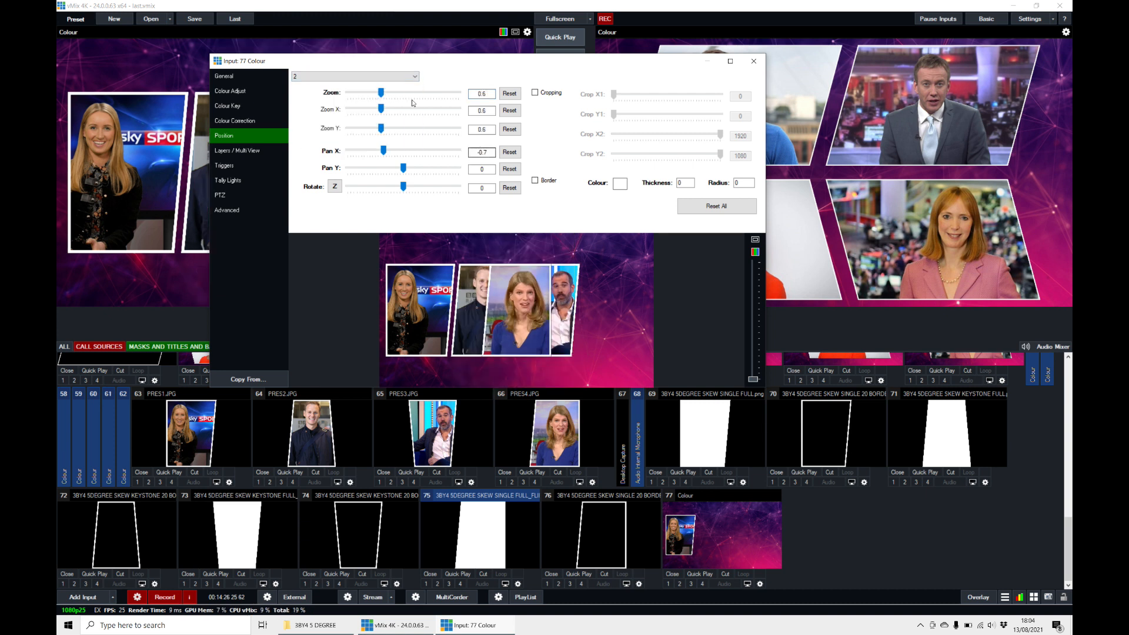
left_click(386, 77)
left_click(391, 117)
type(".7")
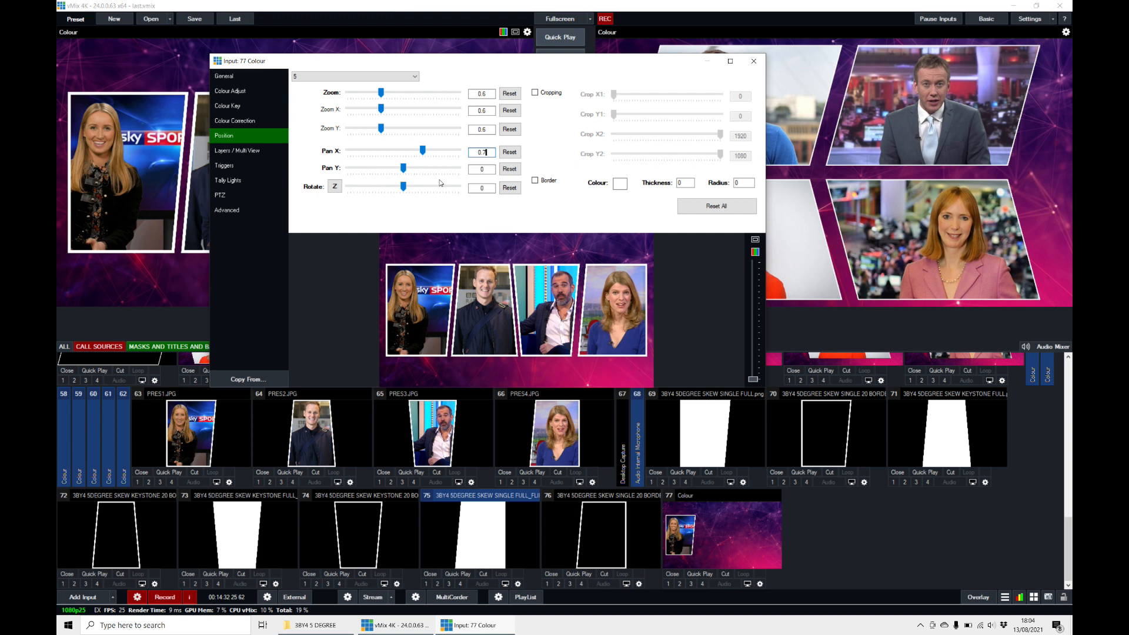
Step: Close the input 77 settings and send the four-presenter scene to the live output with Quick Play
left_click(754, 61)
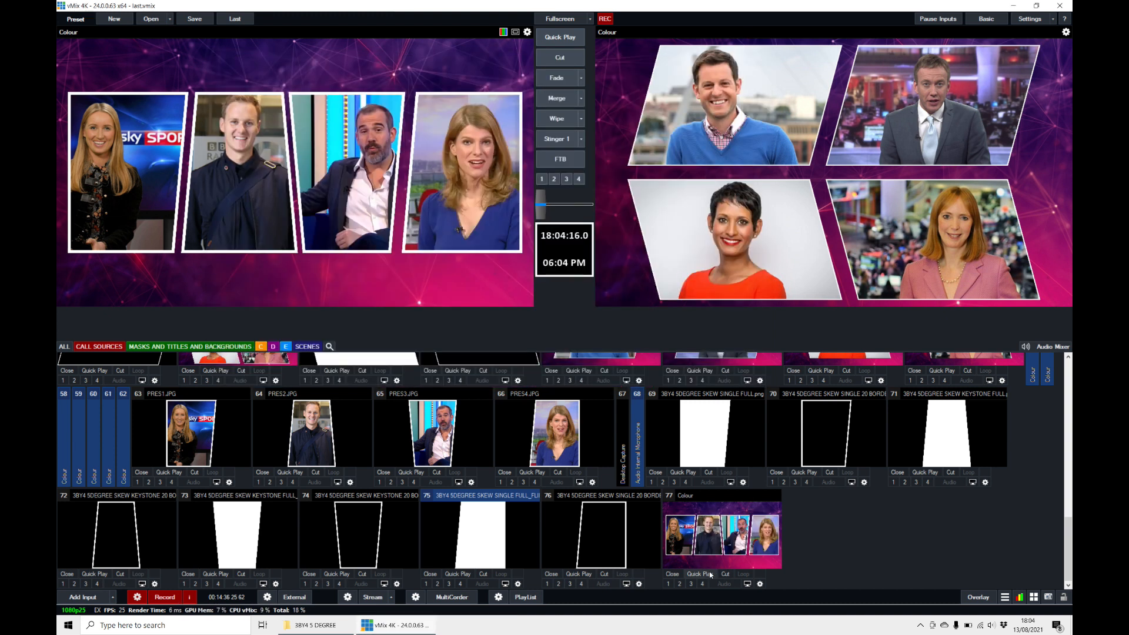
left_click(684, 574)
left_click(703, 561)
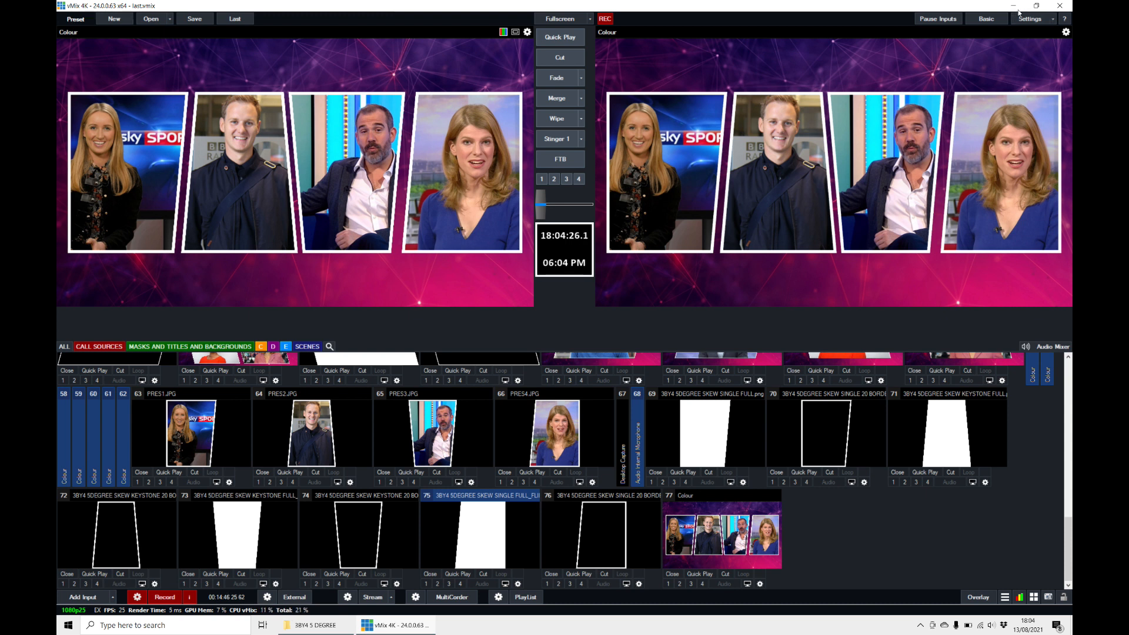
Step: Bring File Explorer into view and return from the 3BY4 5 DEGREE folder to its parent to review the available mask folders
left_click(1036, 5)
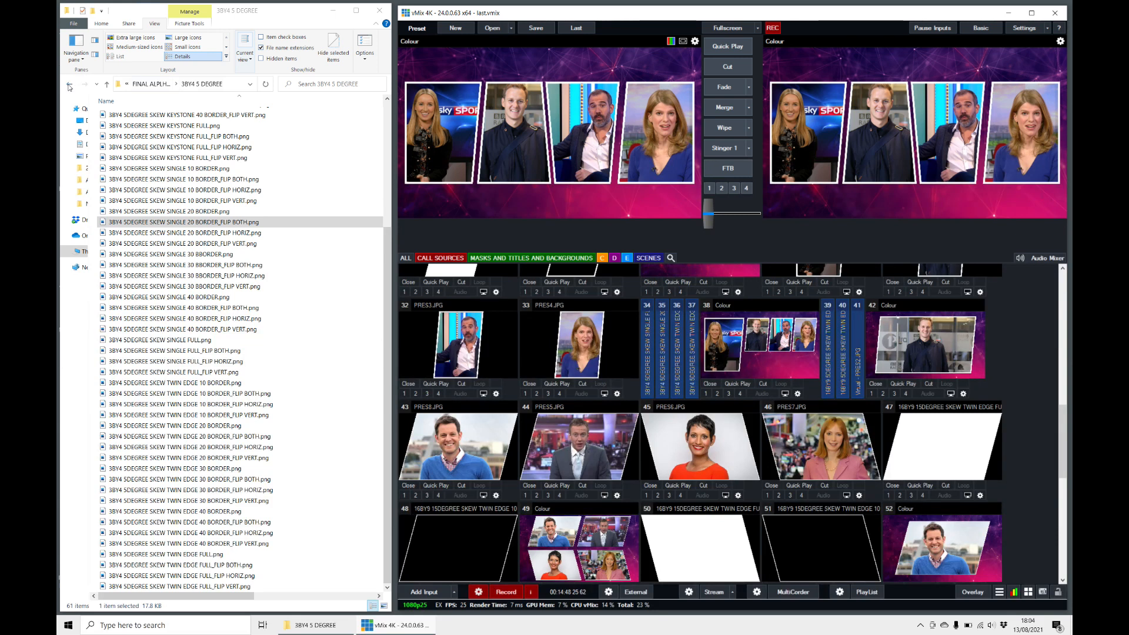
left_click(70, 85)
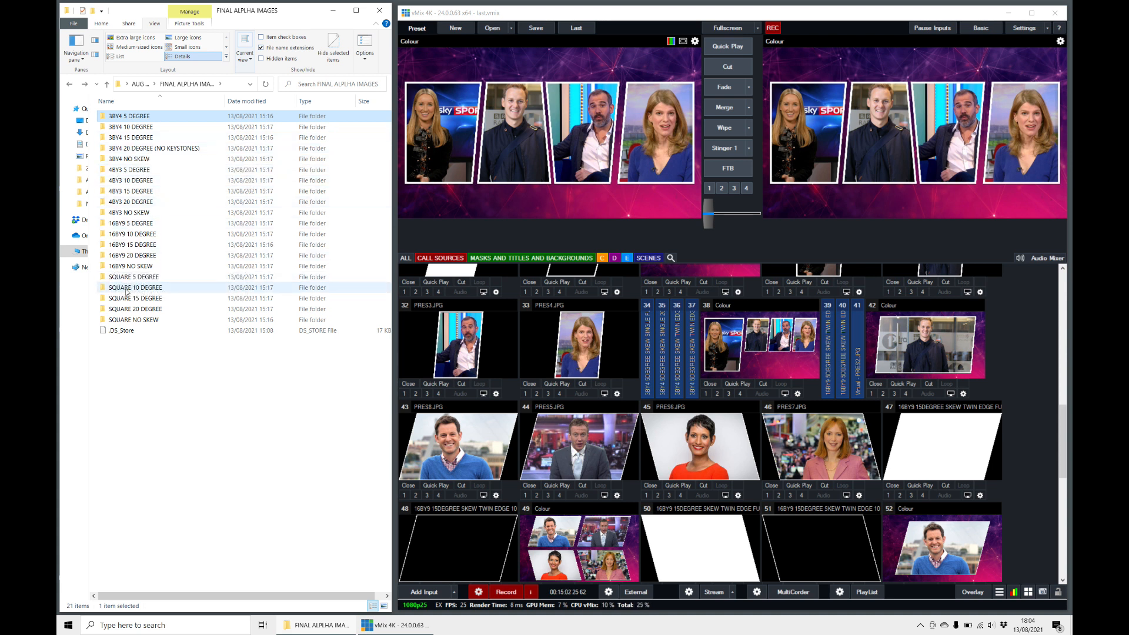
Step: Return to vMix at full size, send input 1 BG7.jpg to the live output with Quick Play, and stop the recording
left_click(1032, 12)
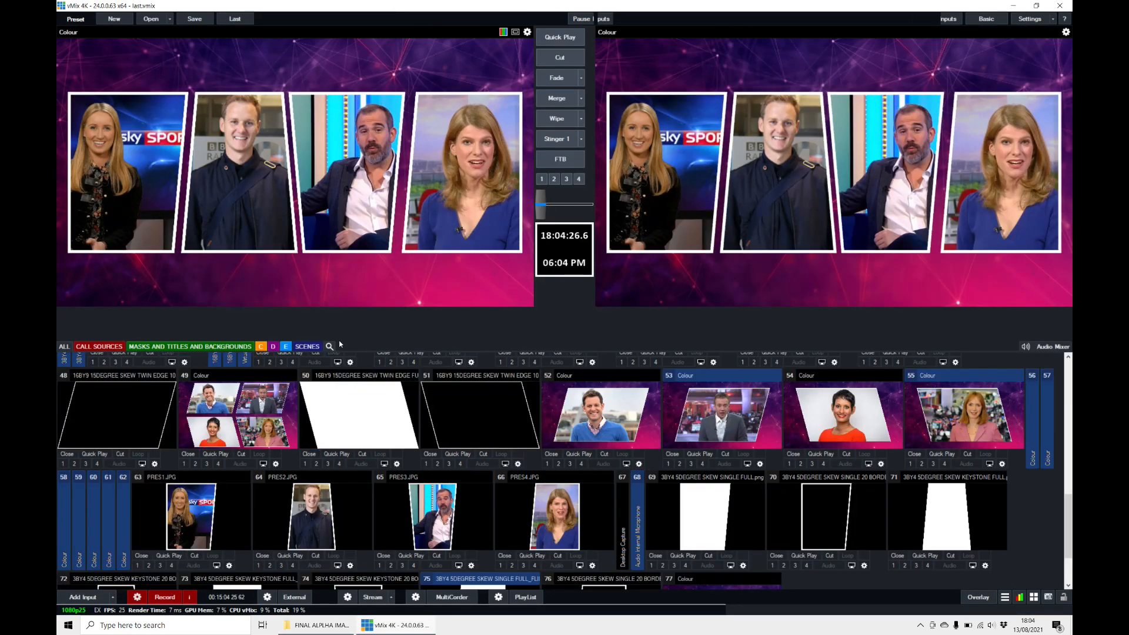
scroll(310, 389, "up", 10)
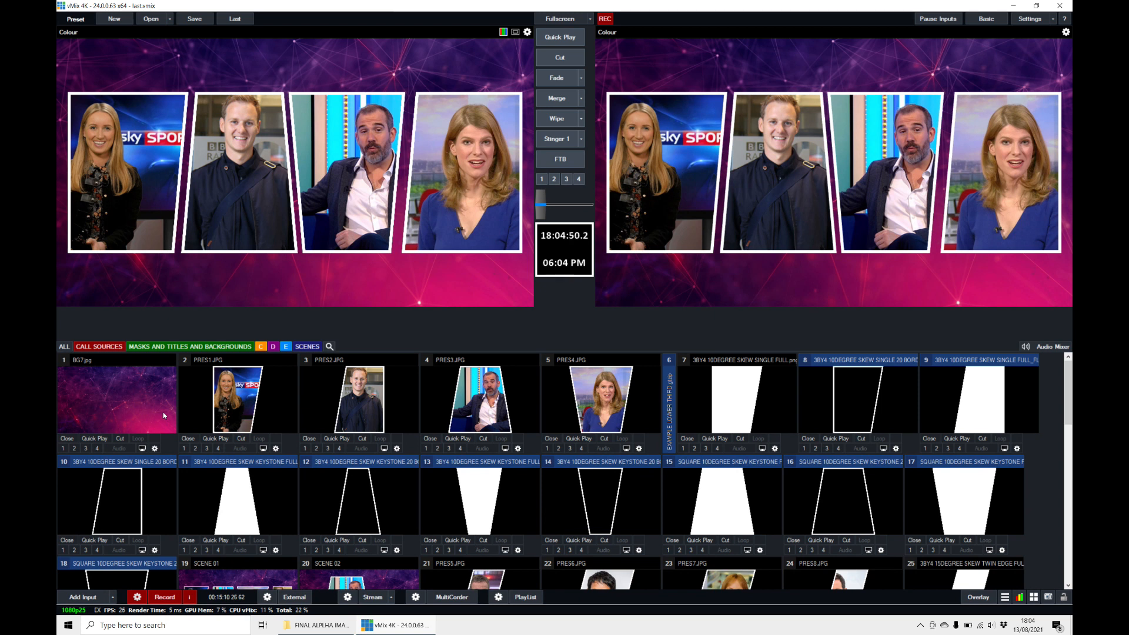
left_click(94, 439)
left_click(108, 415)
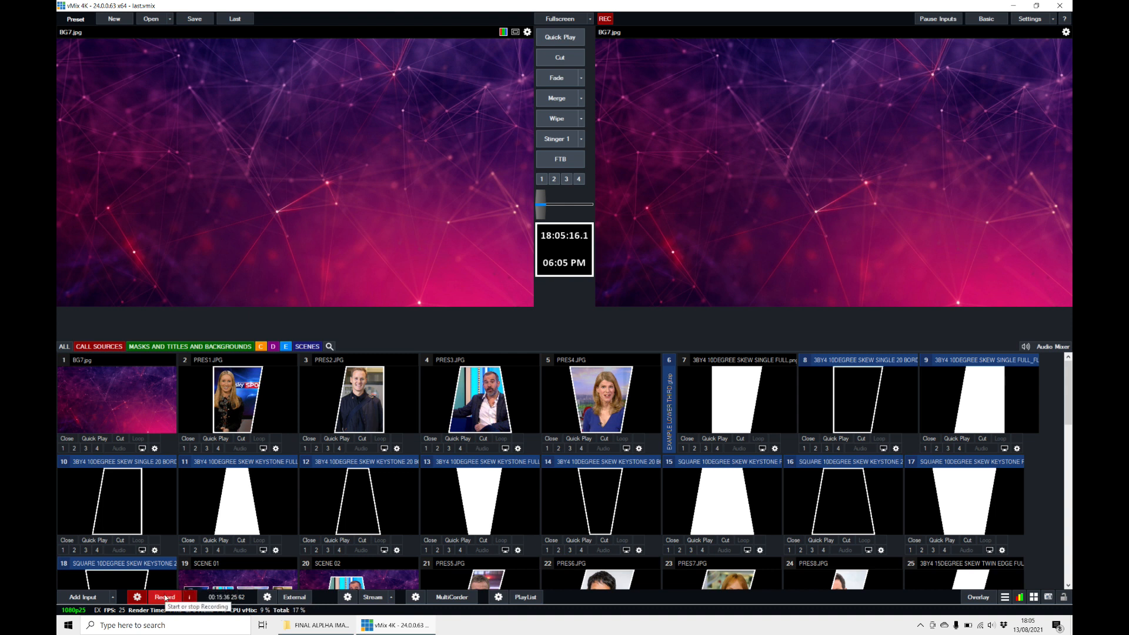
left_click(169, 599)
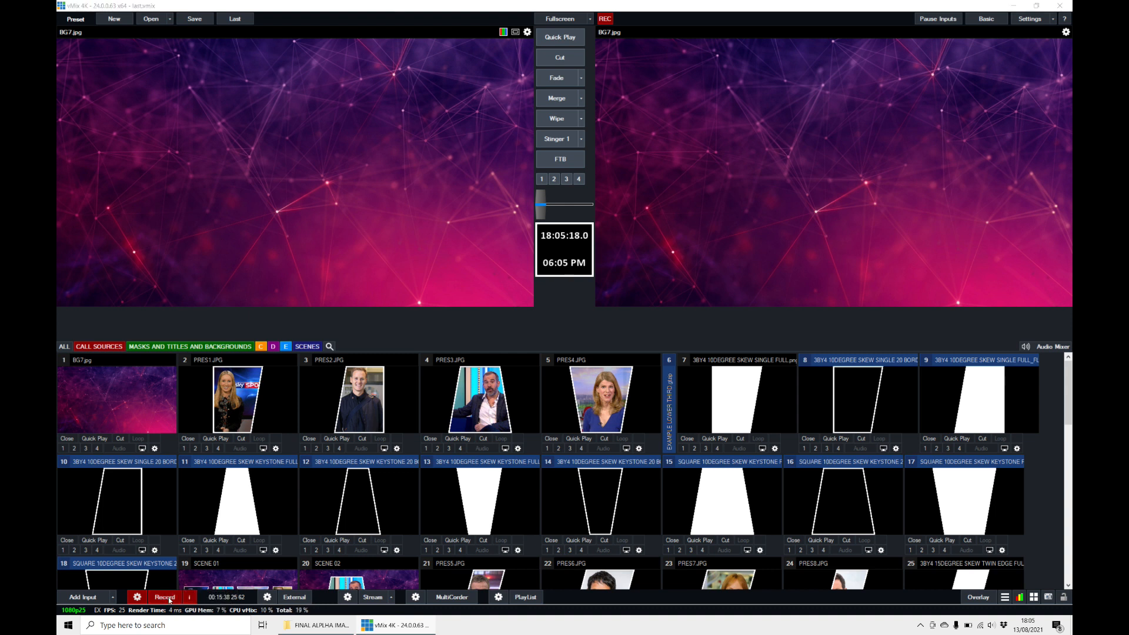